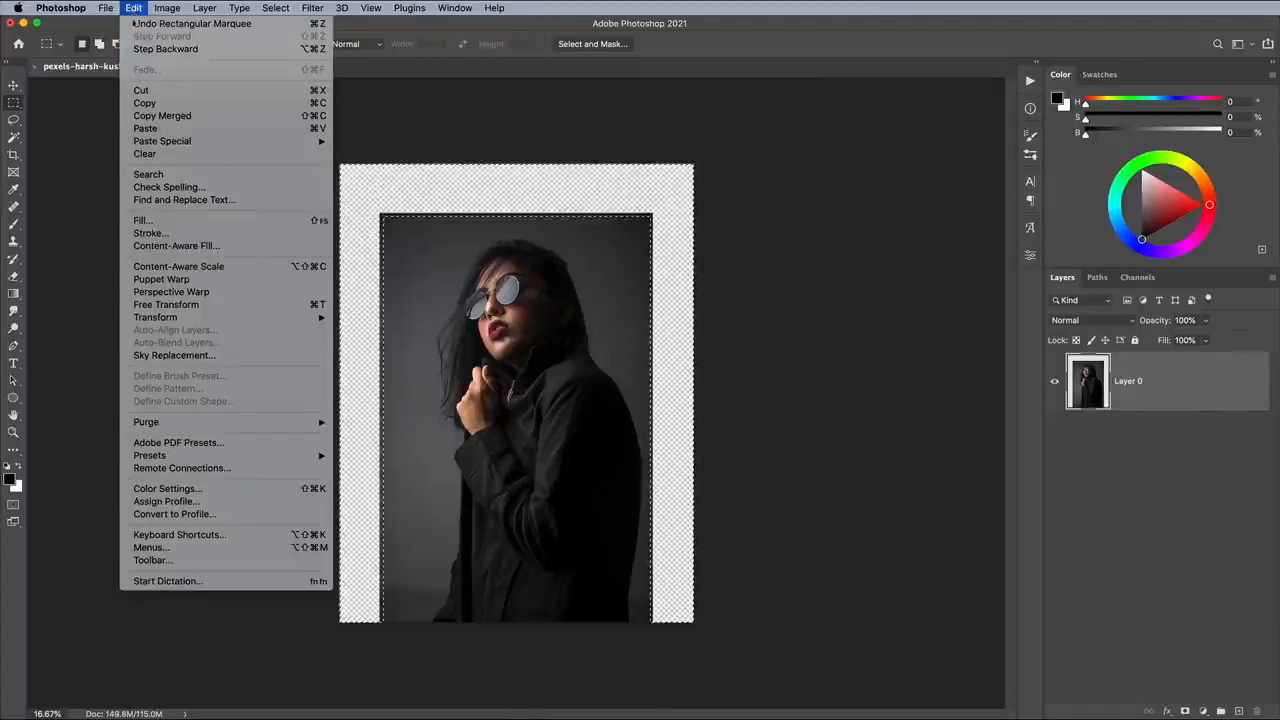
# Fill the selected transparent border around the photo using Content-Aware contents with Color Adaptation, and clear the selection.
pyautogui.click(154, 221)
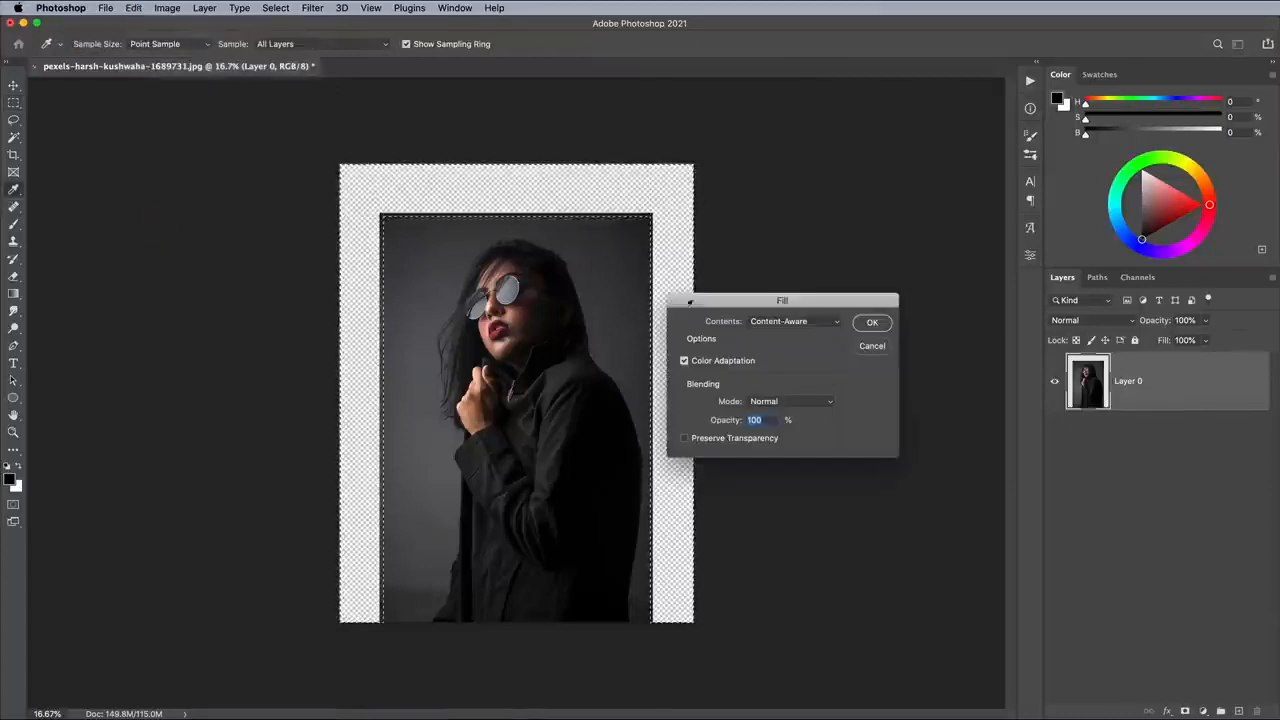
pyautogui.click(776, 322)
pyautogui.click(777, 321)
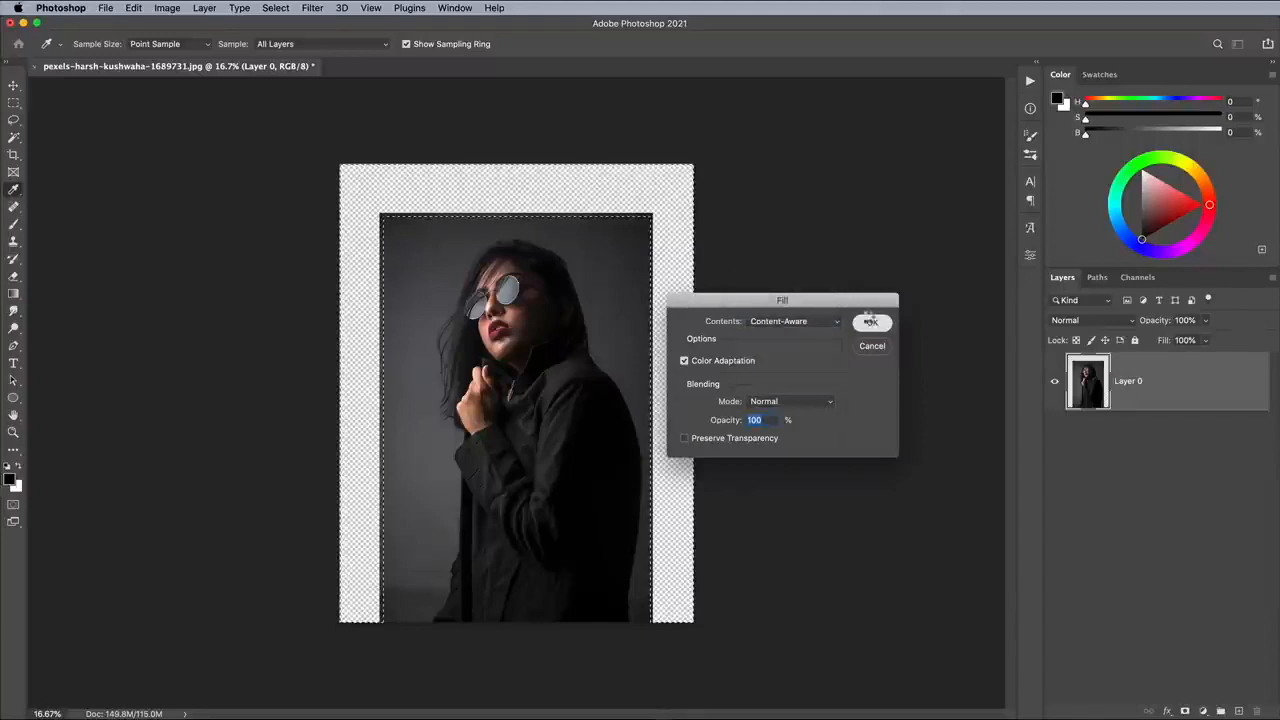
pyautogui.click(870, 321)
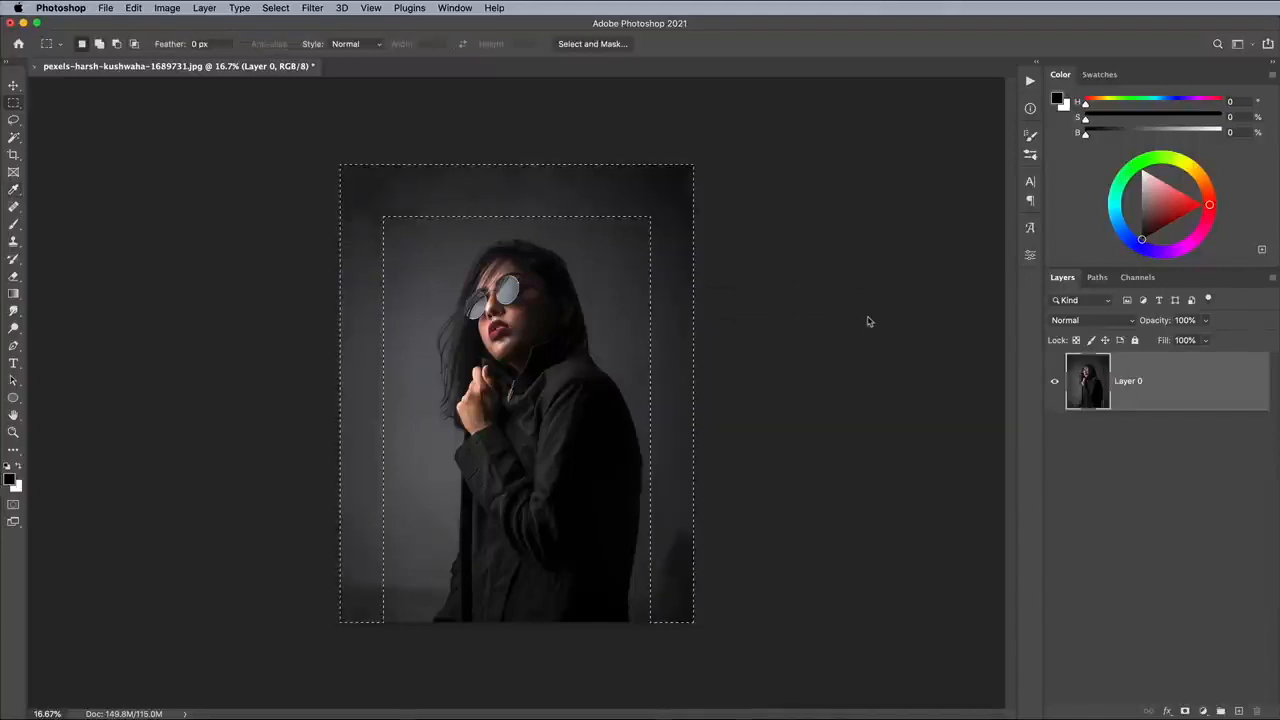
pyautogui.click(275, 8)
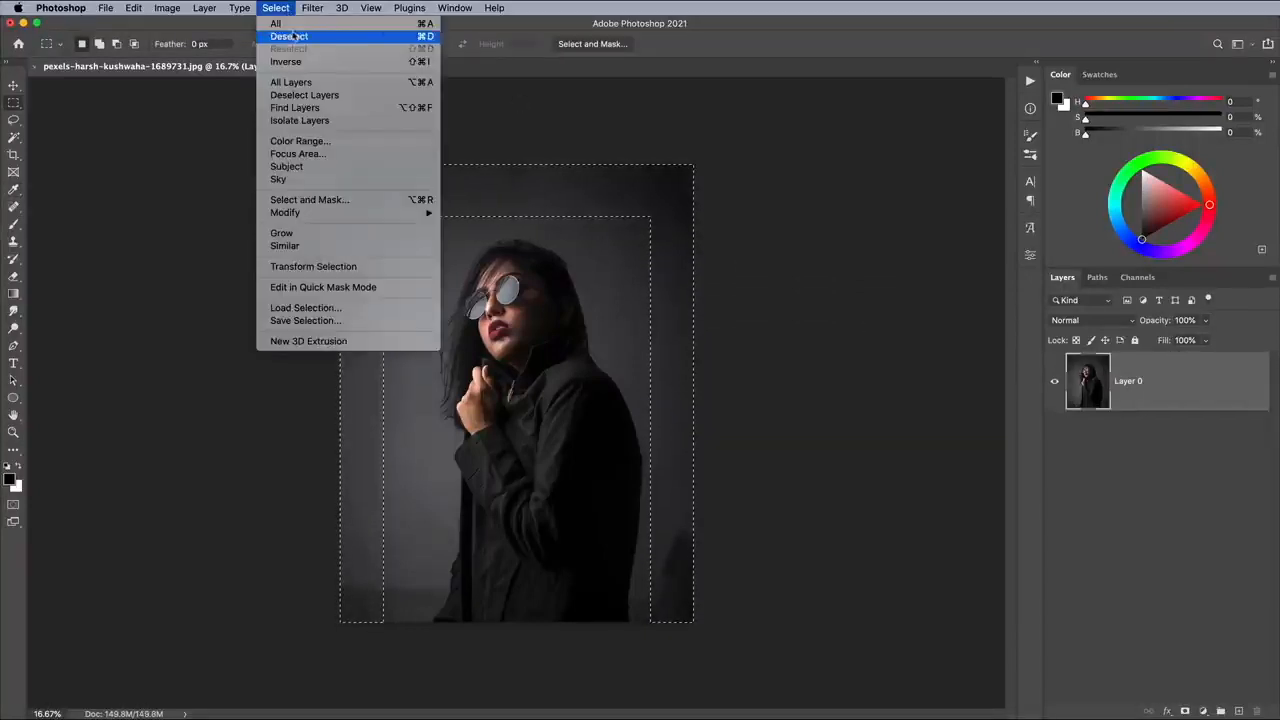
pyautogui.click(291, 37)
# Patch the dark blotch in the photo's lower-right corner with clean background from the lower-left side using the Patch tool, and deselect.
pyautogui.click(14, 208)
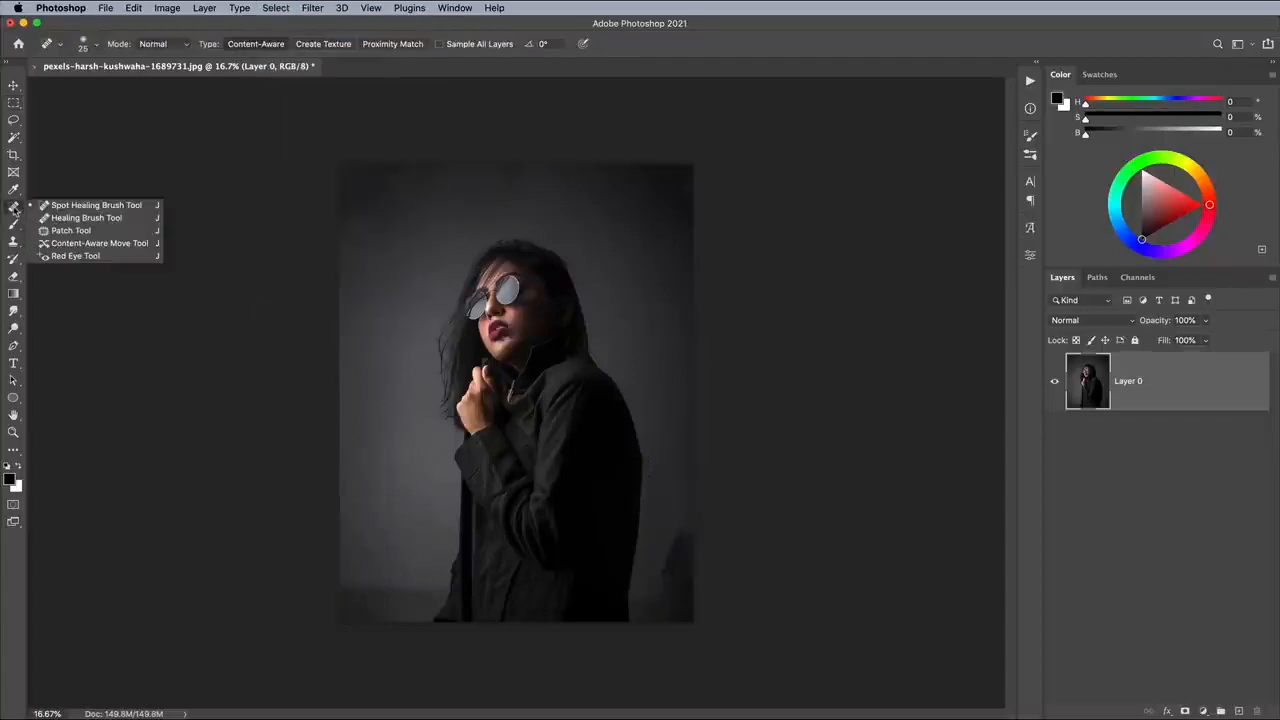
pyautogui.click(62, 231)
pyautogui.moveTo(690, 162)
pyautogui.mouseDown()
pyautogui.moveTo(671, 226)
pyautogui.moveTo(711, 218)
pyautogui.moveTo(702, 153)
pyautogui.moveTo(553, 188)
pyautogui.moveTo(397, 183)
pyautogui.mouseUp()
pyautogui.moveTo(714, 523); pyautogui.dragTo(702, 516)
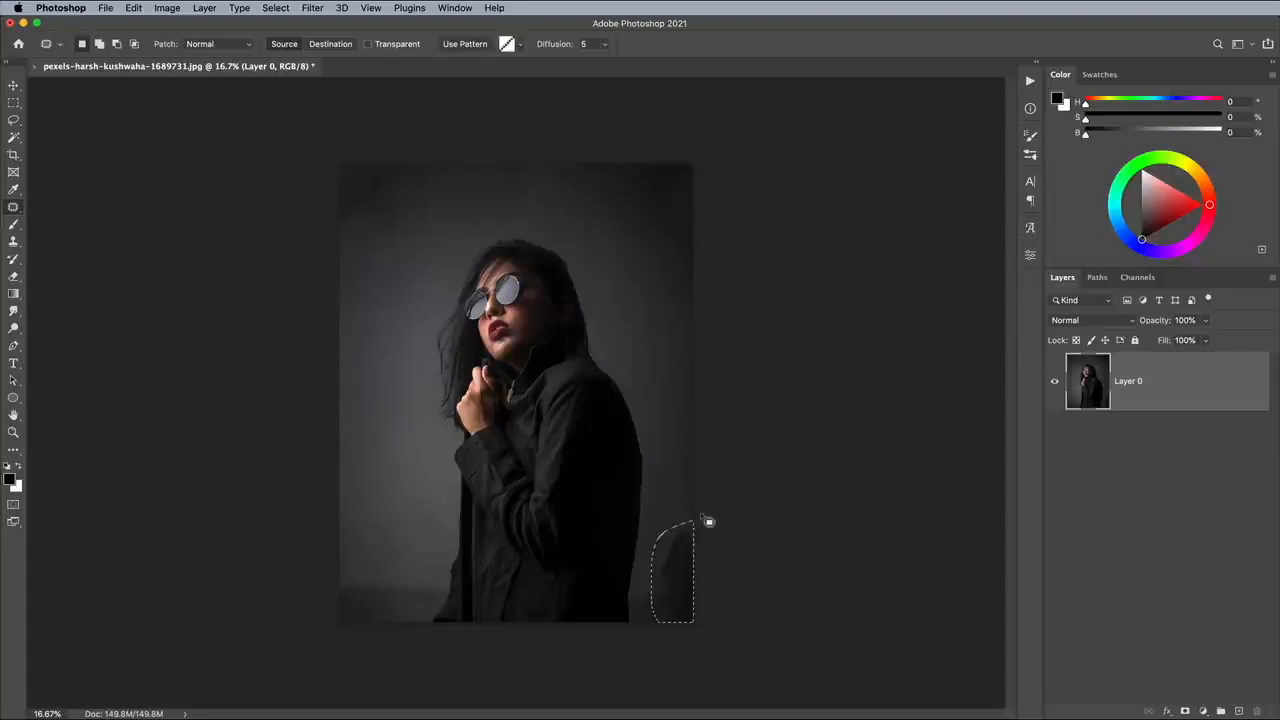
pyautogui.moveTo(680, 560); pyautogui.dragTo(377, 551)
pyautogui.press('super+d')
# Set up the Brush tool with a hard round tip at 76 px and 100% hardness.
pyautogui.press('super+plus')
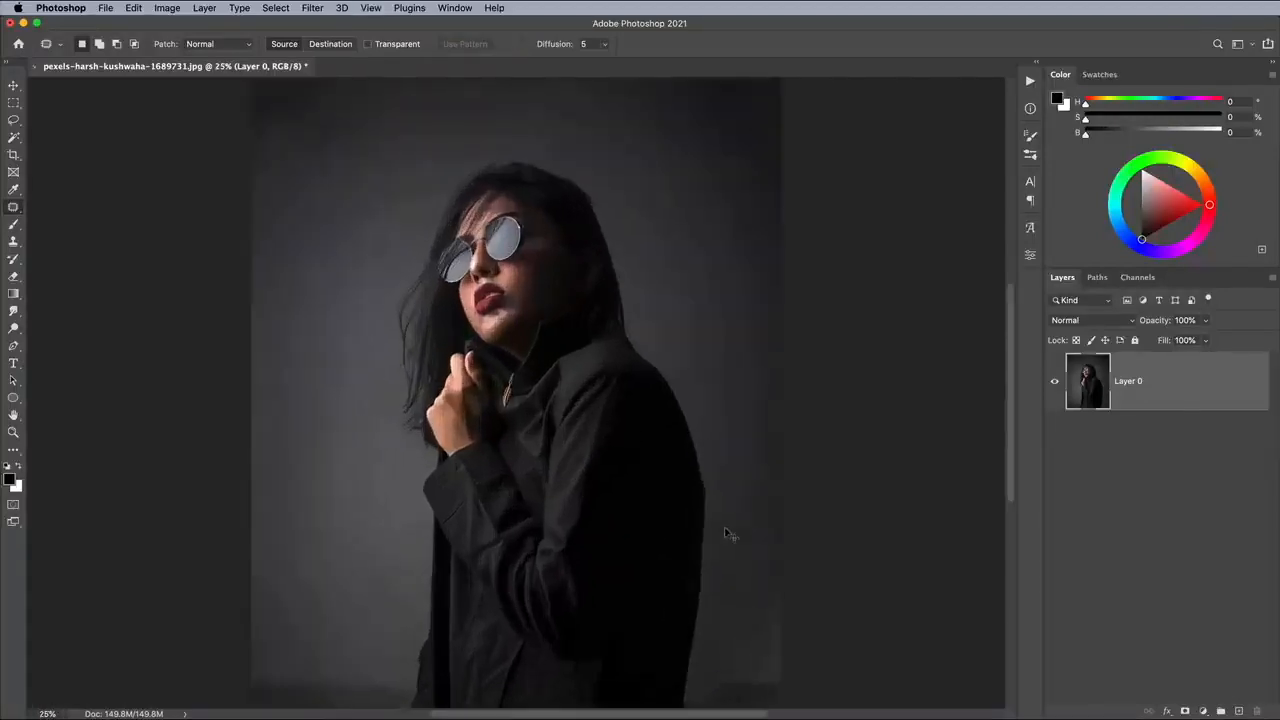
pyautogui.click(13, 225)
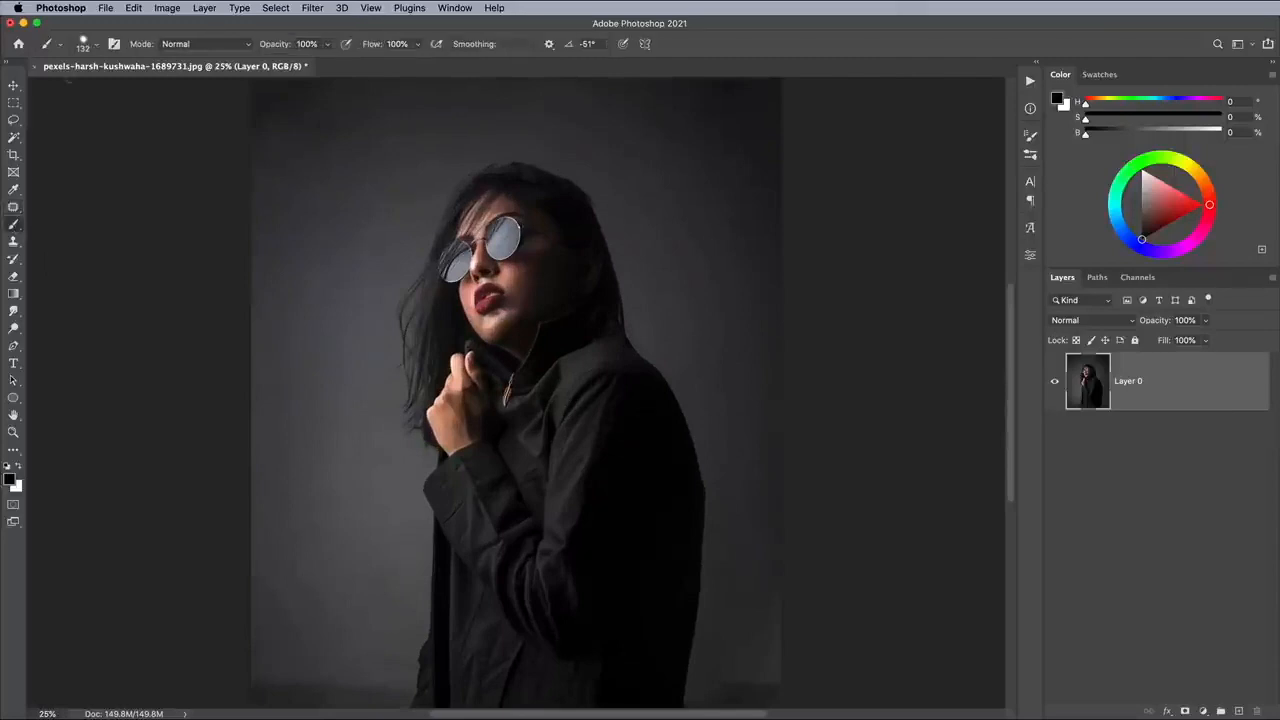
pyautogui.click(90, 44)
pyautogui.moveTo(128, 84); pyautogui.dragTo(109, 87)
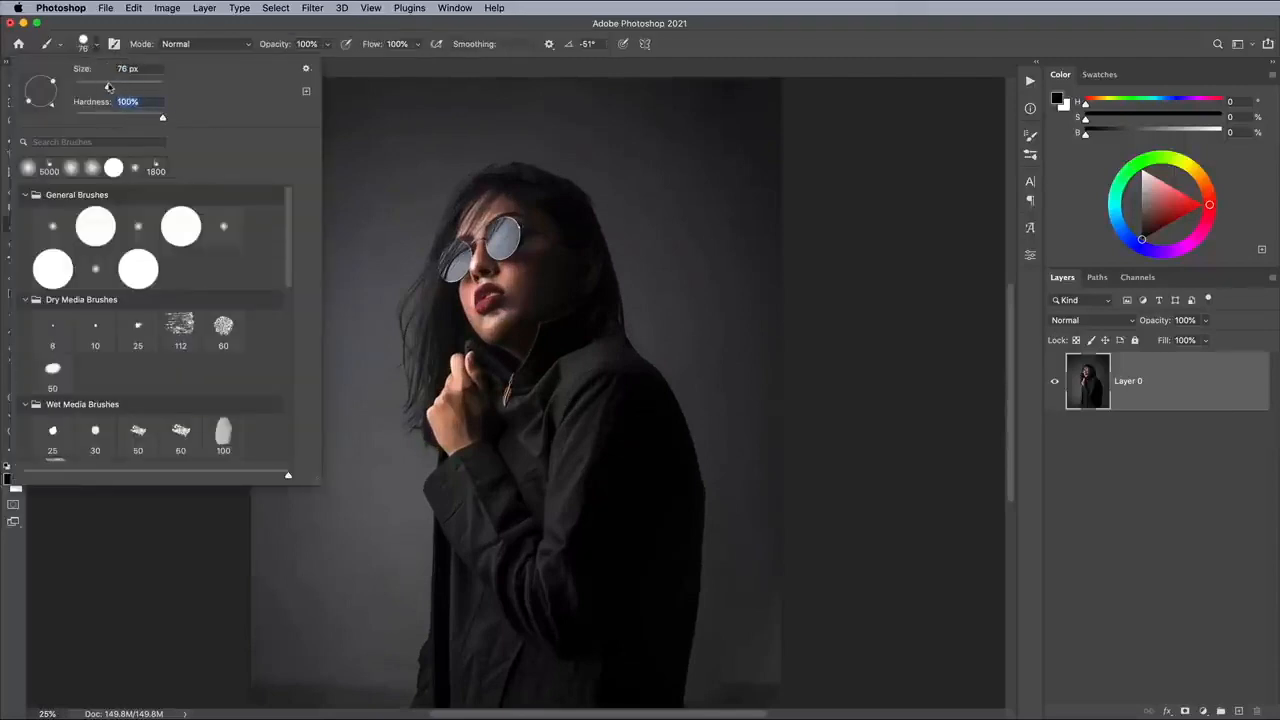
pyautogui.press('Return')
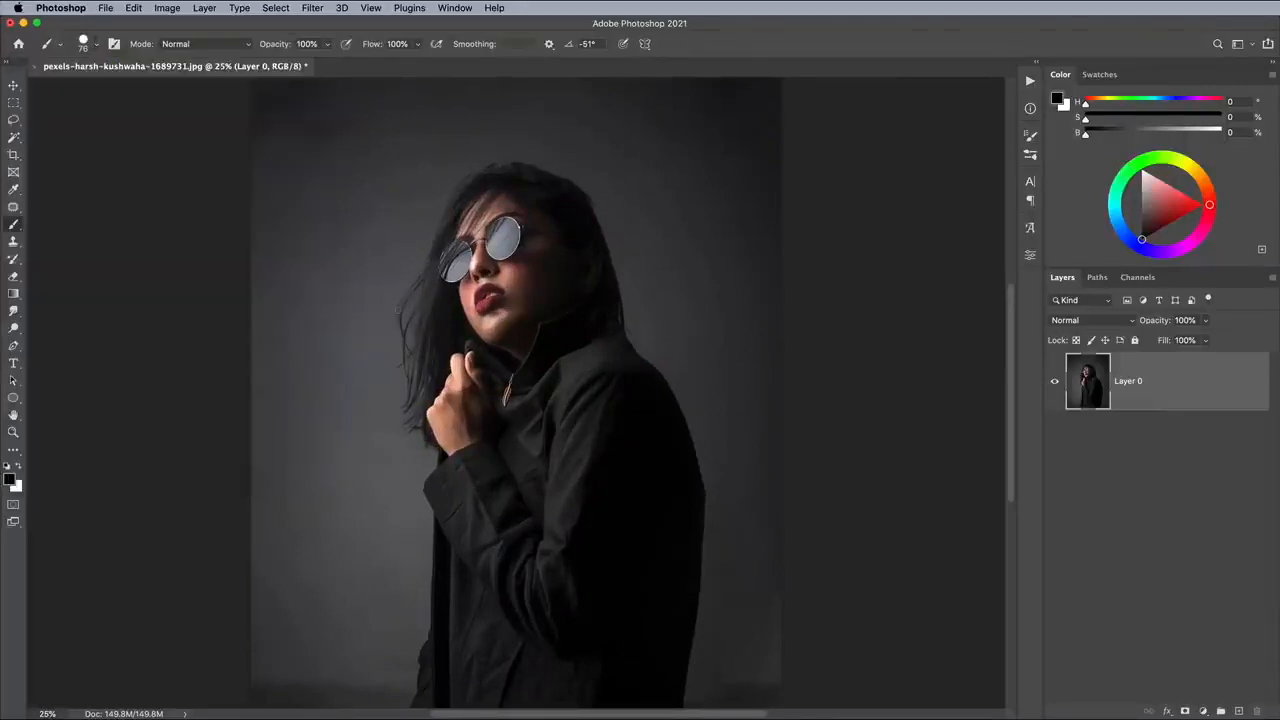
# Switch the foreground colour to white and reduce the brush to 60 px, undoing the test strokes made on the background.
pyautogui.moveTo(366, 325); pyautogui.dragTo(378, 450)
pyautogui.press('super+z')
pyautogui.click(20, 468)
pyautogui.moveTo(365, 254); pyautogui.dragTo(354, 320)
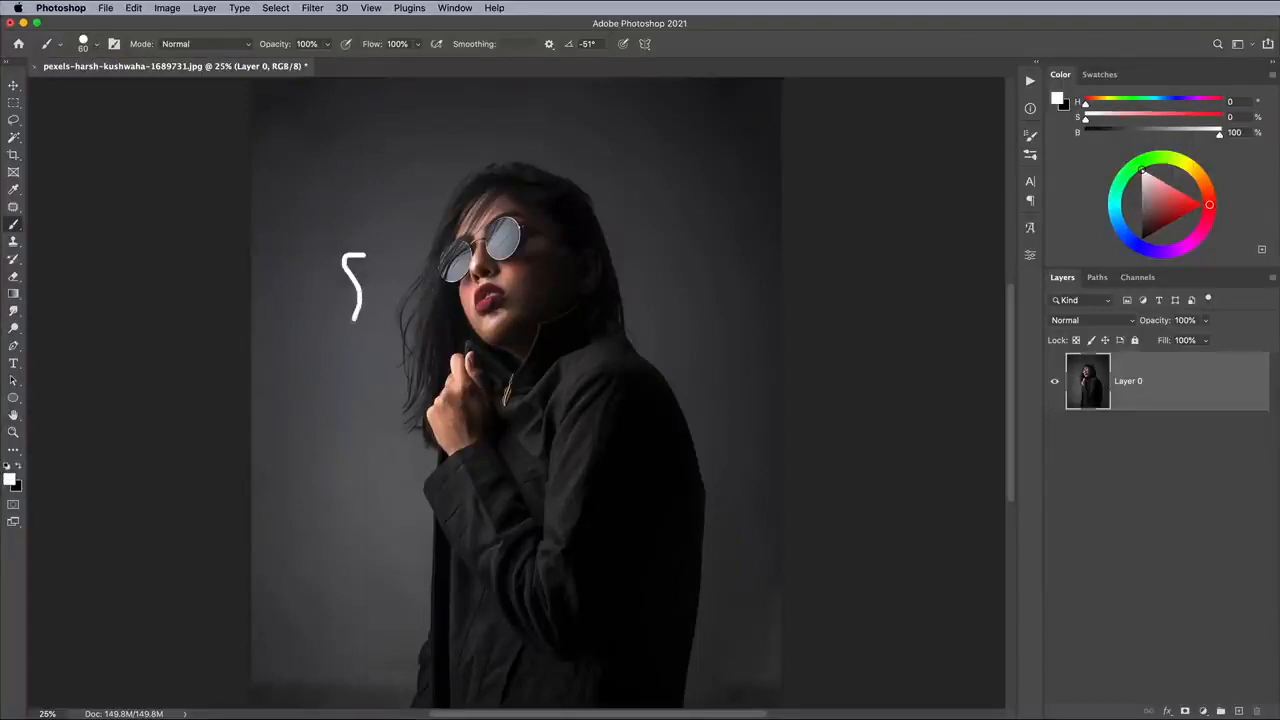
pyautogui.press('super+z')
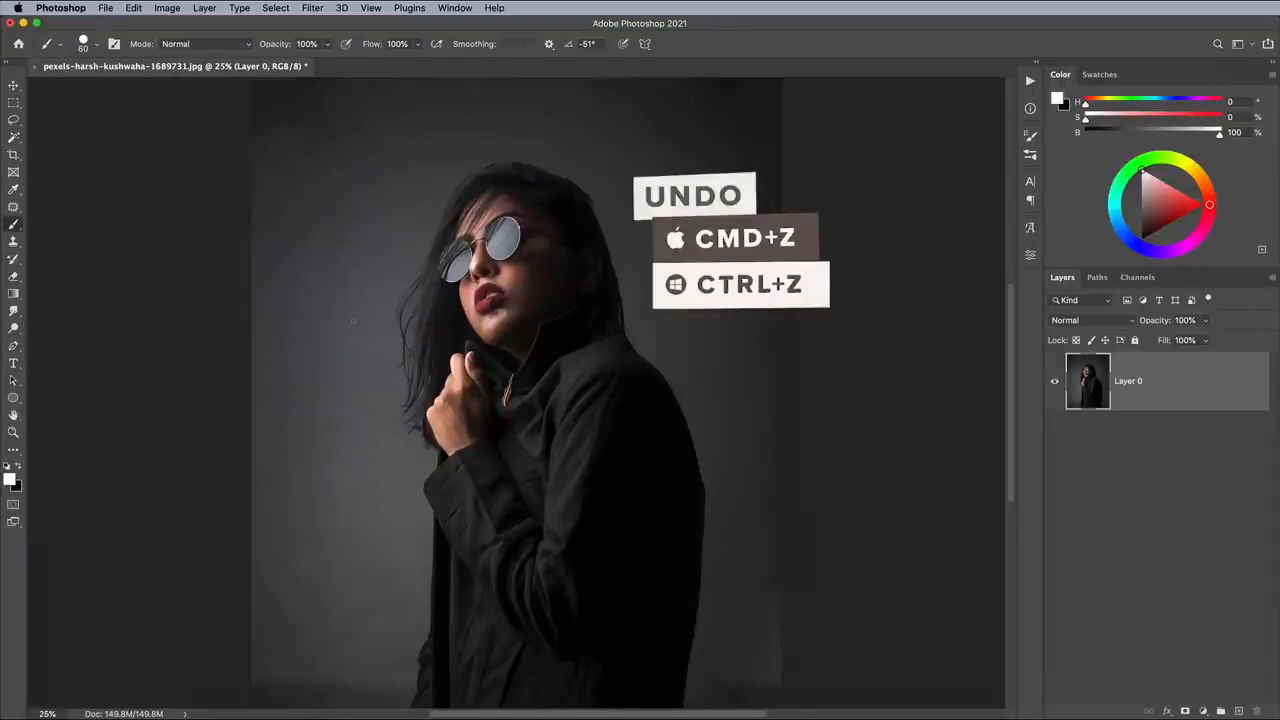
# Draw a closed triangular path across the woman's face and torso with the Pen tool.
pyautogui.press('p')
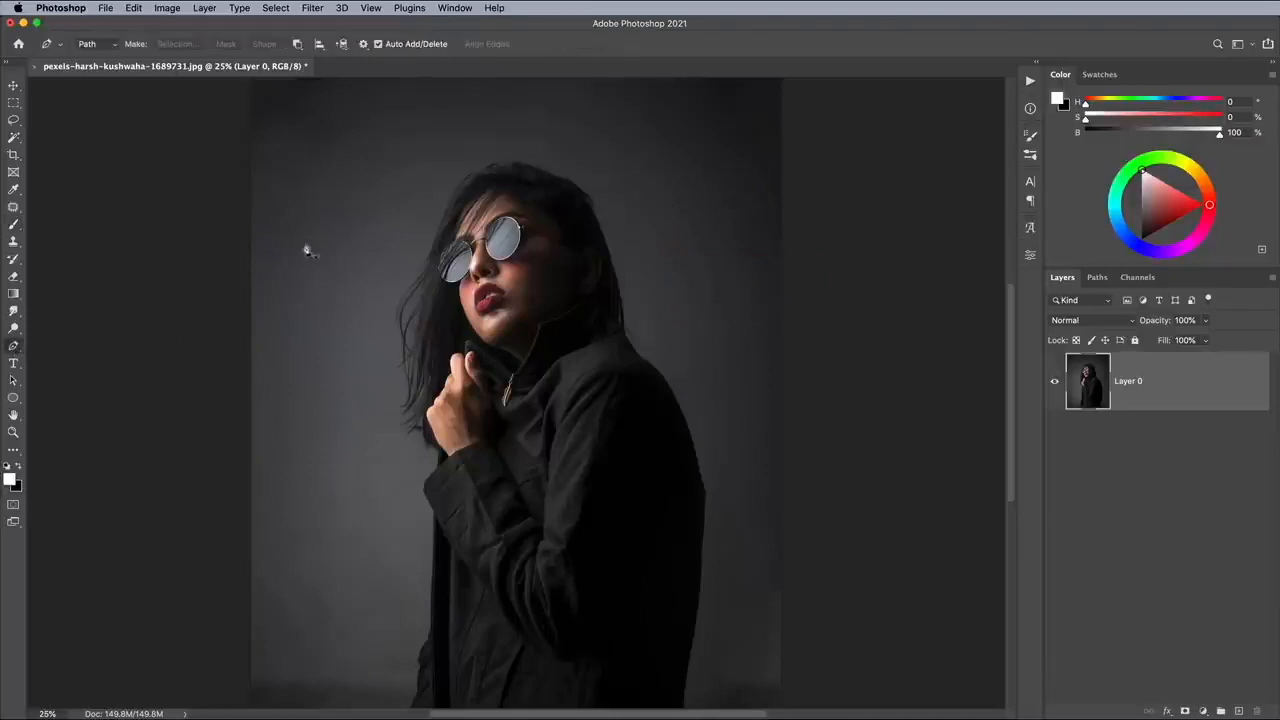
pyautogui.click(323, 225)
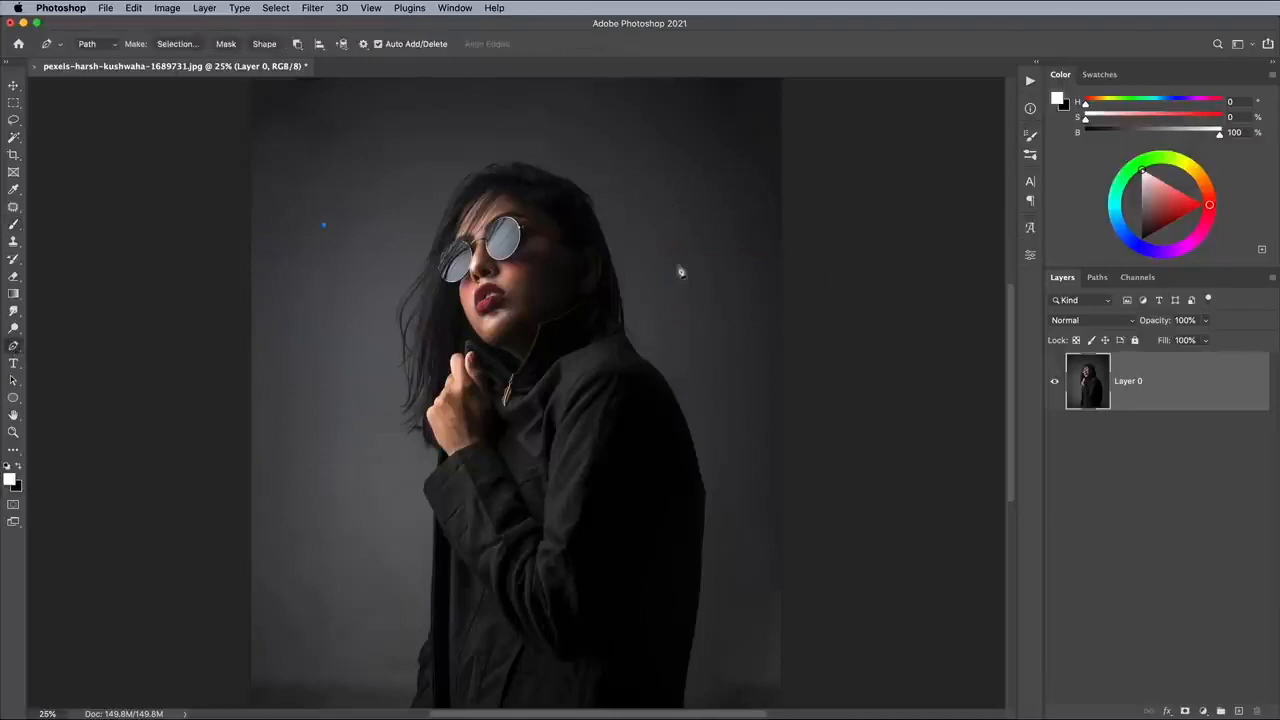
pyautogui.click(725, 289)
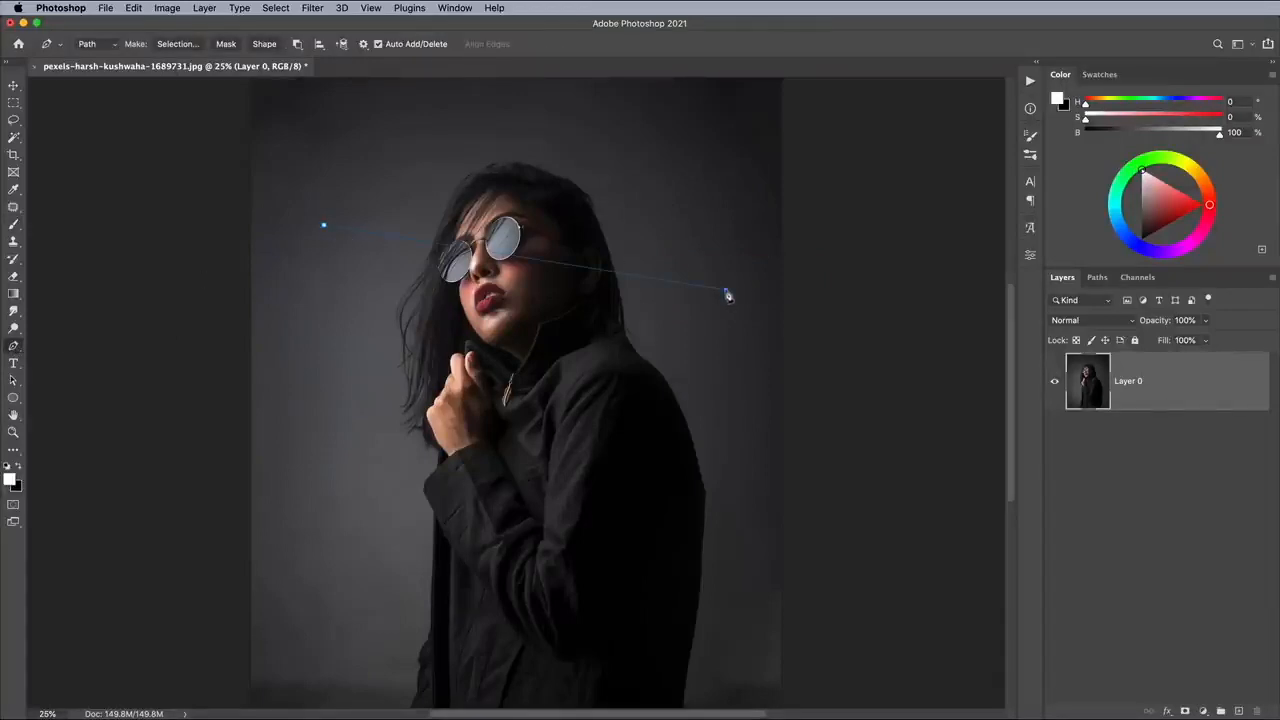
pyautogui.click(359, 561)
pyautogui.click(325, 230)
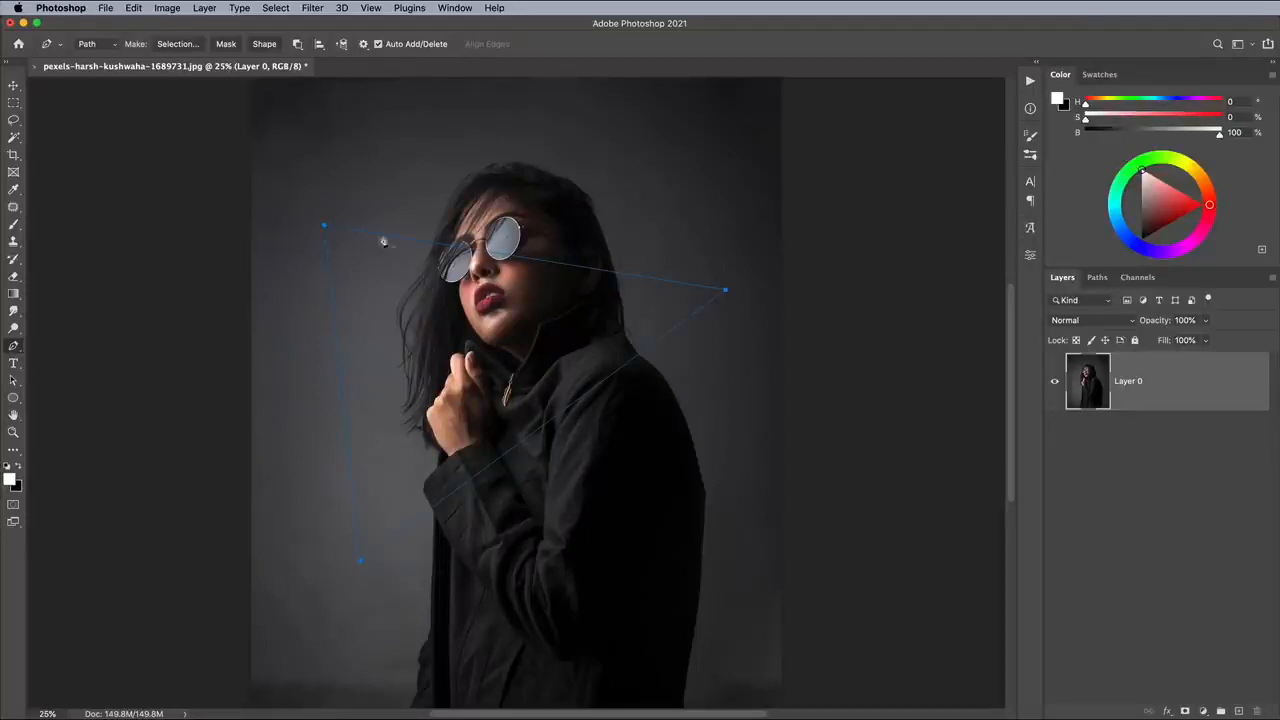
# Create a new layer, stroke the triangular path on it with the Brush and no simulated pressure, and dismiss the path.
pyautogui.click(1239, 711)
pyautogui.rightClick(578, 277)
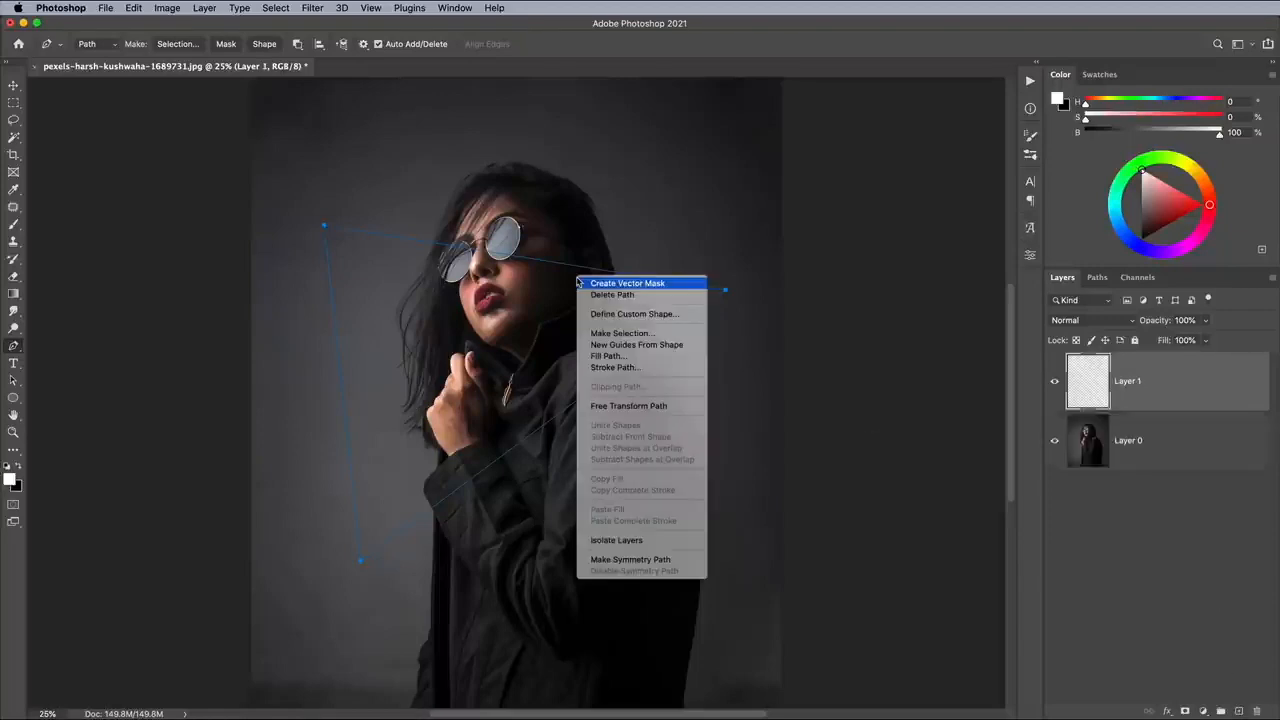
pyautogui.click(615, 367)
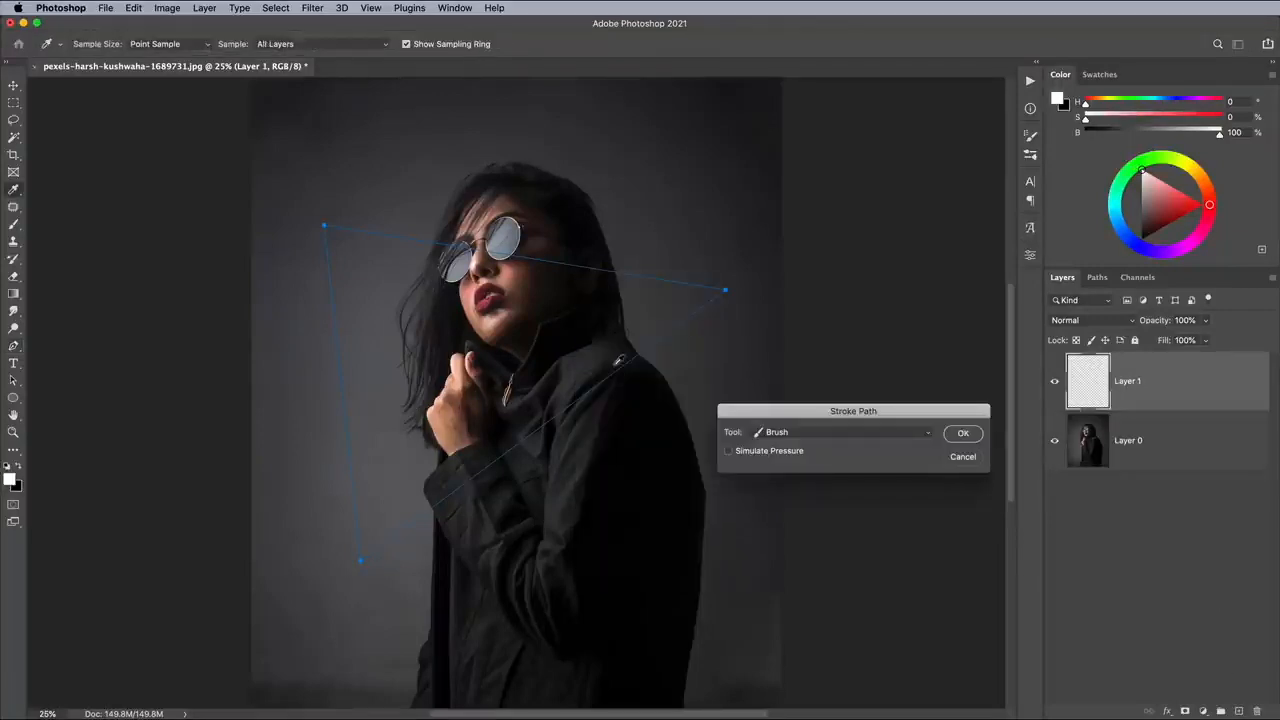
pyautogui.click(908, 433)
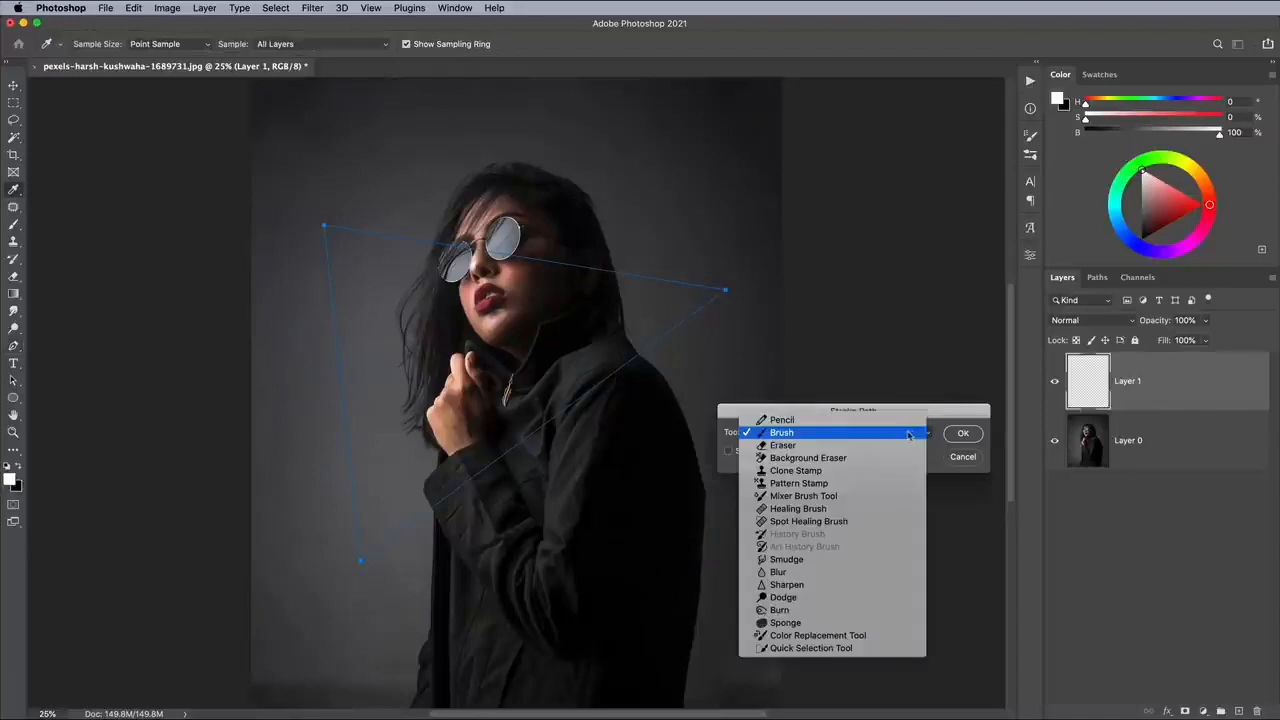
pyautogui.click(908, 433)
pyautogui.click(961, 434)
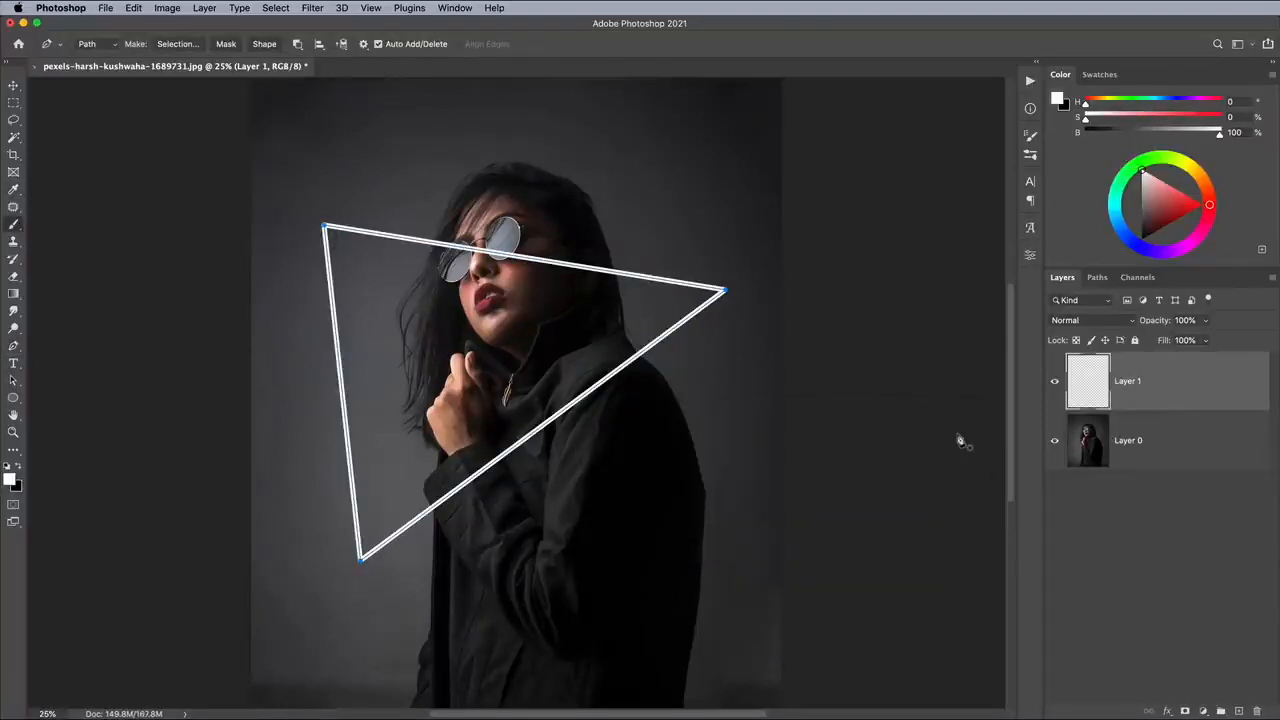
pyautogui.press('Return')
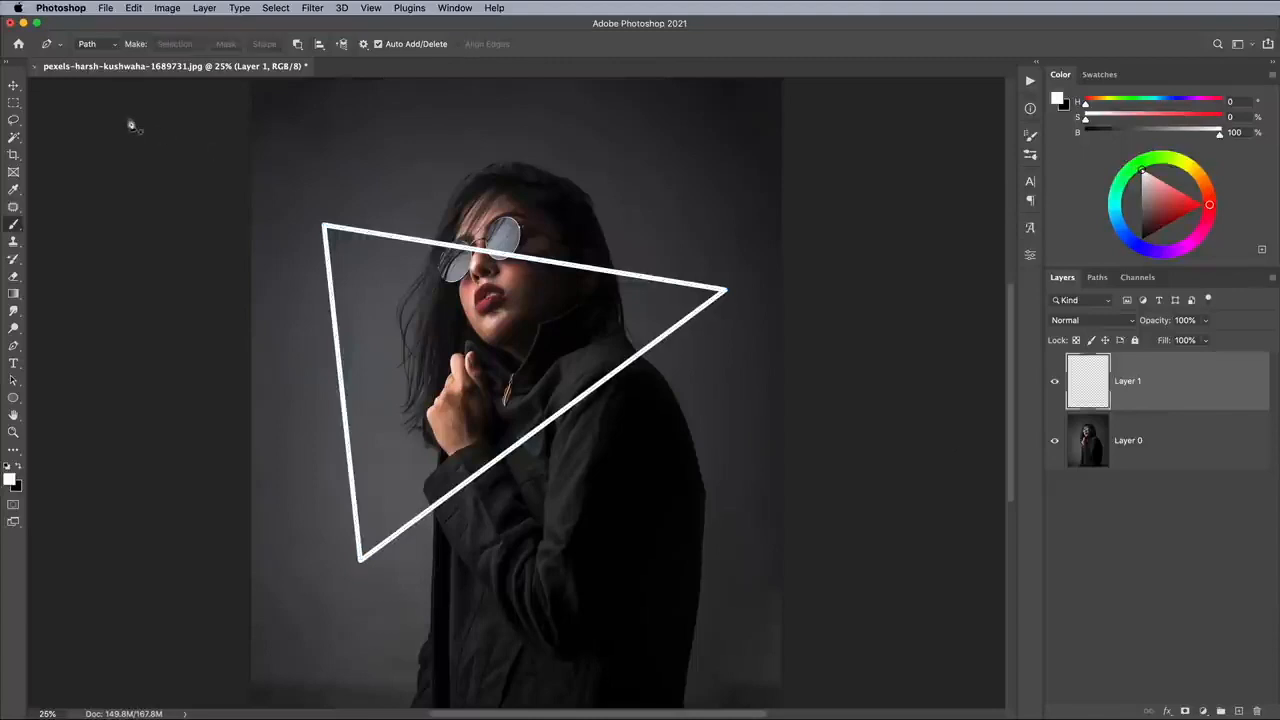
# Free-transform the white triangle, moving it slightly up and rotating it a little counterclockwise so its upper edge crosses the sunglasses.
pyautogui.click(14, 85)
pyautogui.press('super+t')
pyautogui.moveTo(399, 248)
pyautogui.mouseDown()
pyautogui.moveTo(420, 220)
pyautogui.moveTo(416, 230)
pyautogui.mouseUp()
pyautogui.moveTo(418, 185); pyautogui.dragTo(432, 177)
pyautogui.moveTo(434, 261); pyautogui.dragTo(426, 269)
pyautogui.moveTo(497, 143); pyautogui.dragTo(472, 148)
pyautogui.moveTo(505, 325); pyautogui.dragTo(505, 314)
pyautogui.press('Return')
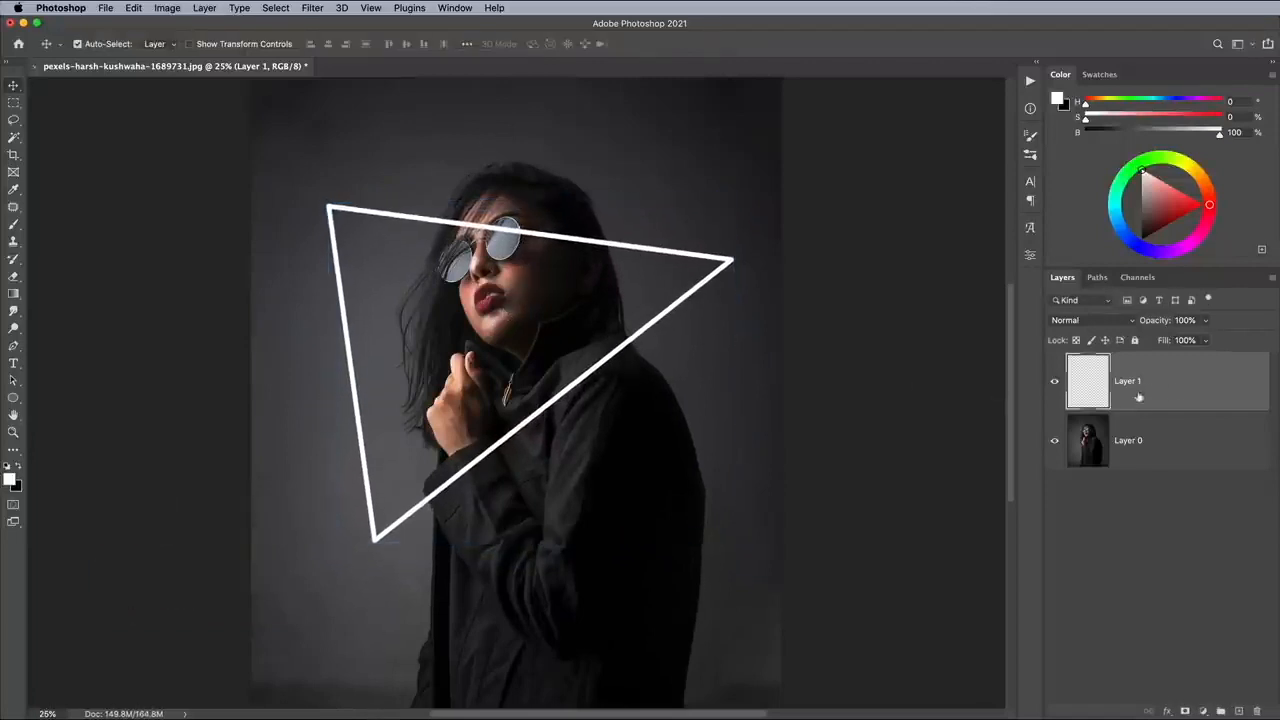
# Add a Color Overlay in bright pink to the triangle layer's style.
pyautogui.doubleClick(1181, 388)
pyautogui.moveTo(1220, 245); pyautogui.dragTo(734, 160)
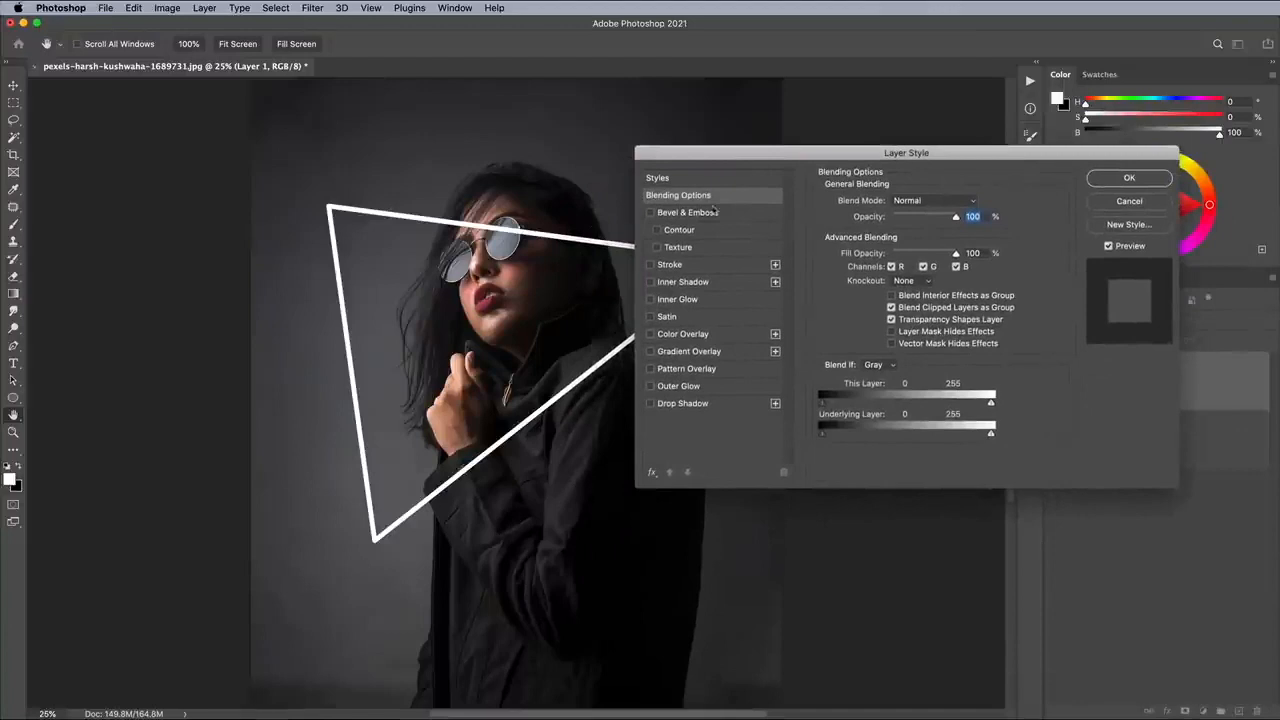
pyautogui.click(687, 334)
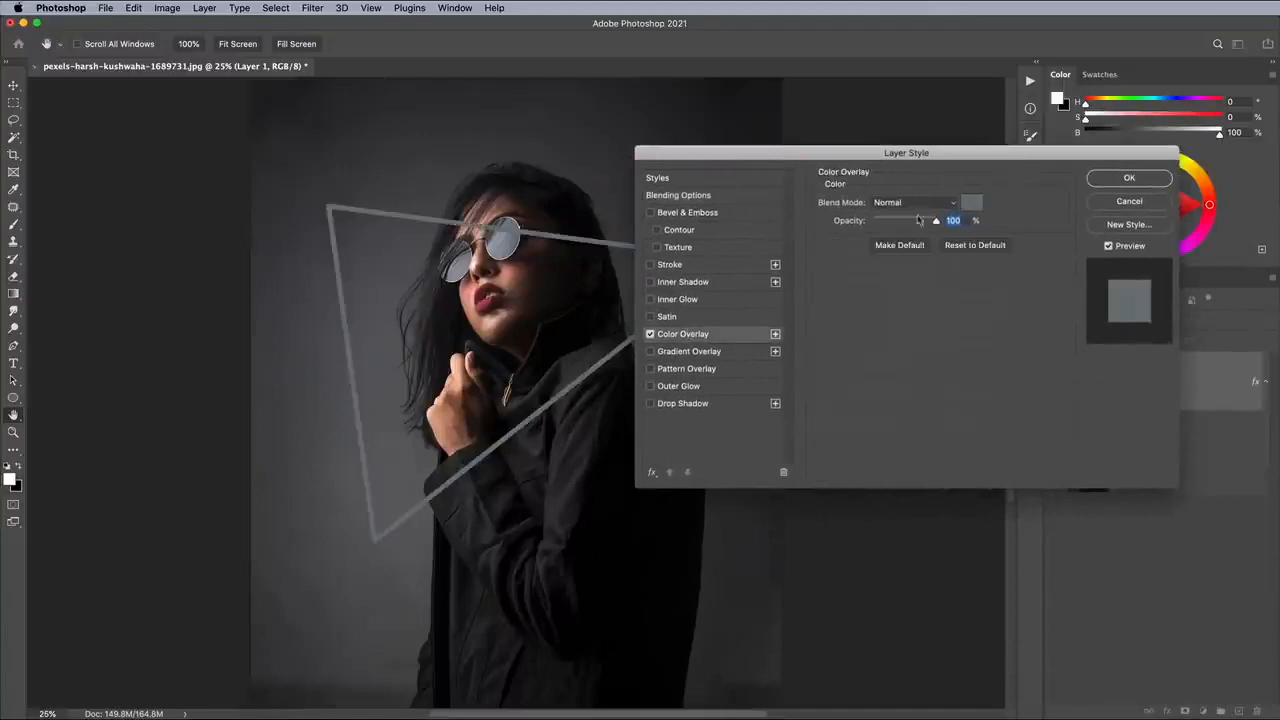
pyautogui.click(971, 203)
pyautogui.moveTo(721, 149)
pyautogui.mouseDown()
pyautogui.moveTo(700, 89)
pyautogui.moveTo(728, 121)
pyautogui.mouseUp()
pyautogui.click(840, 96)
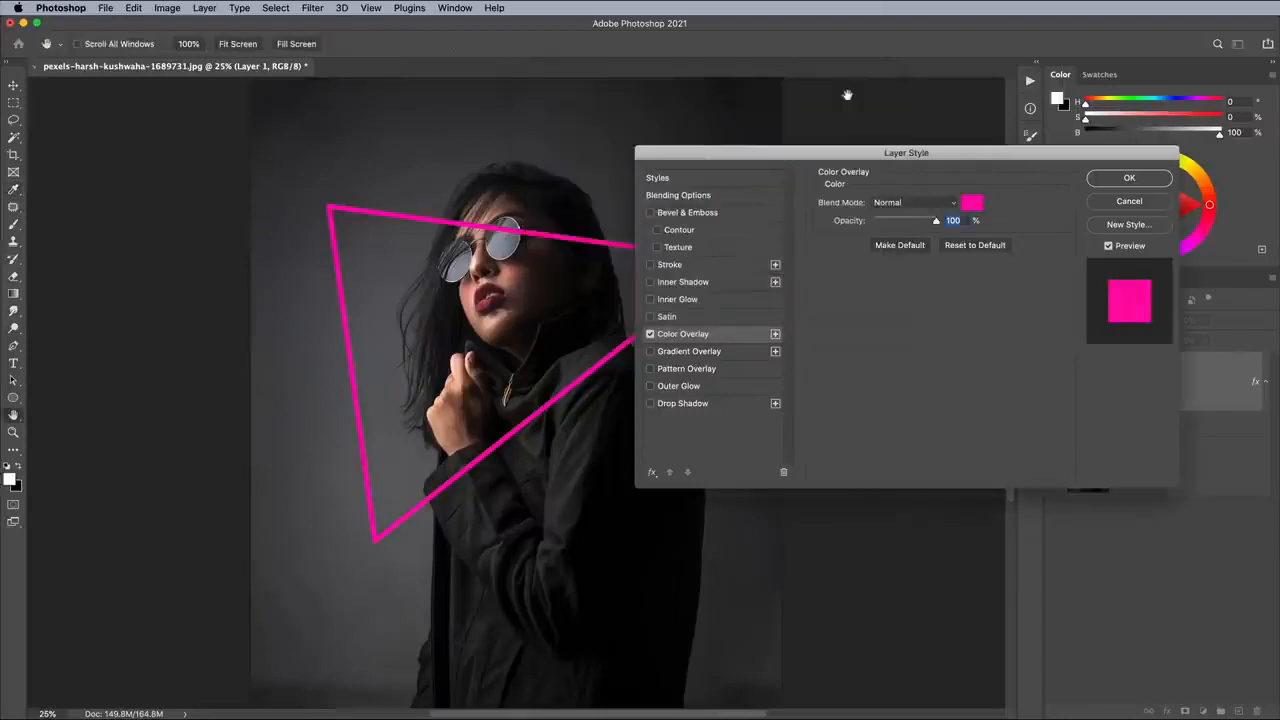
# Add a white (ffffff) Inner Glow to the triangle with its source at Center and choke at 0%.
pyautogui.click(710, 300)
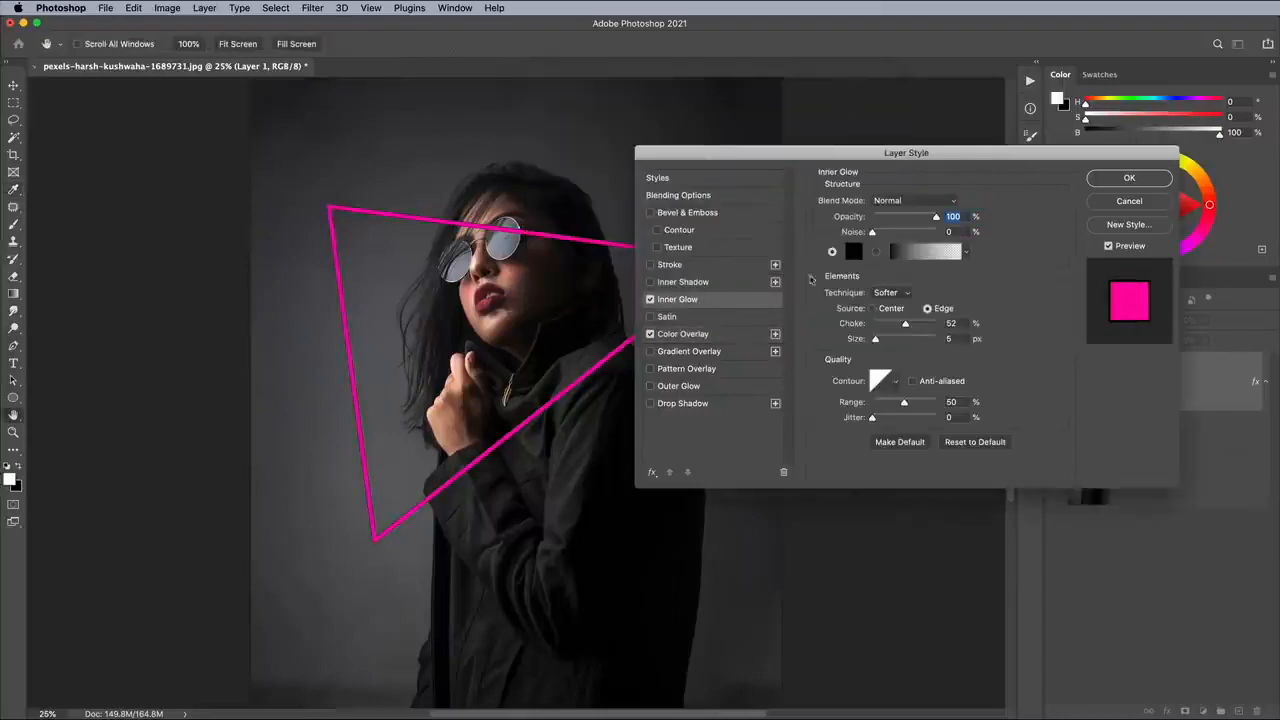
pyautogui.click(860, 256)
pyautogui.click(535, 103)
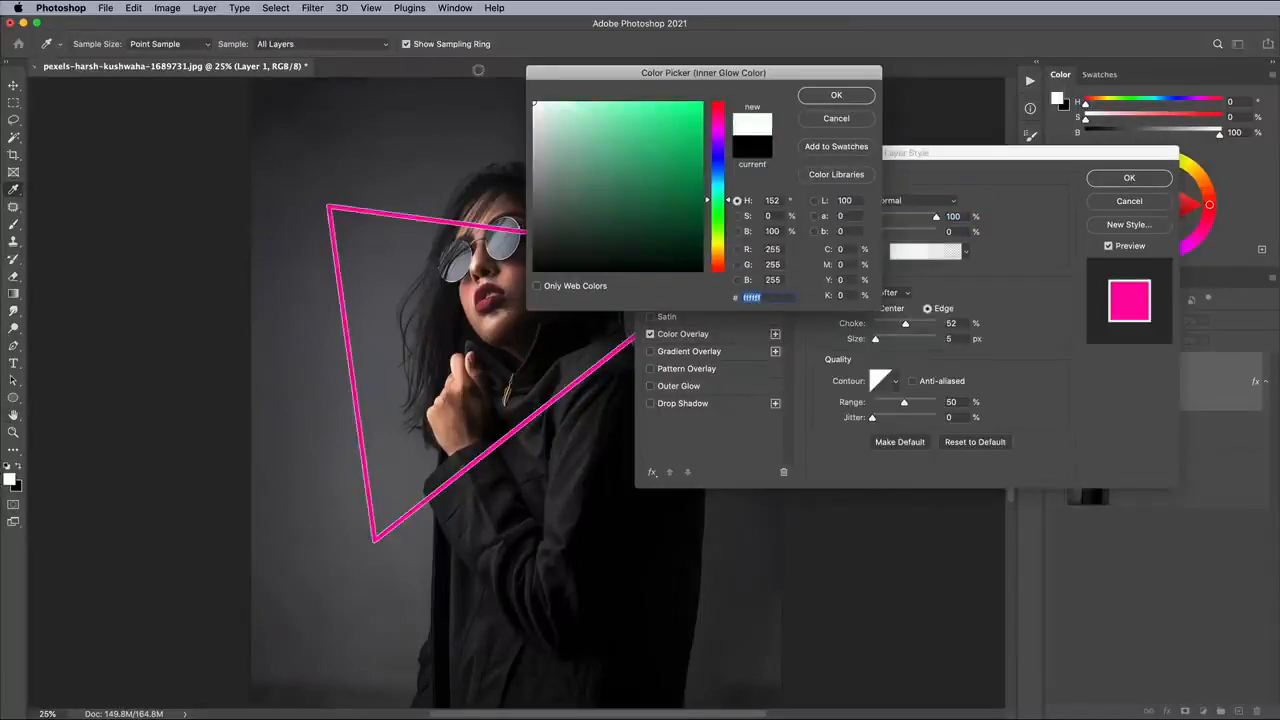
pyautogui.click(834, 96)
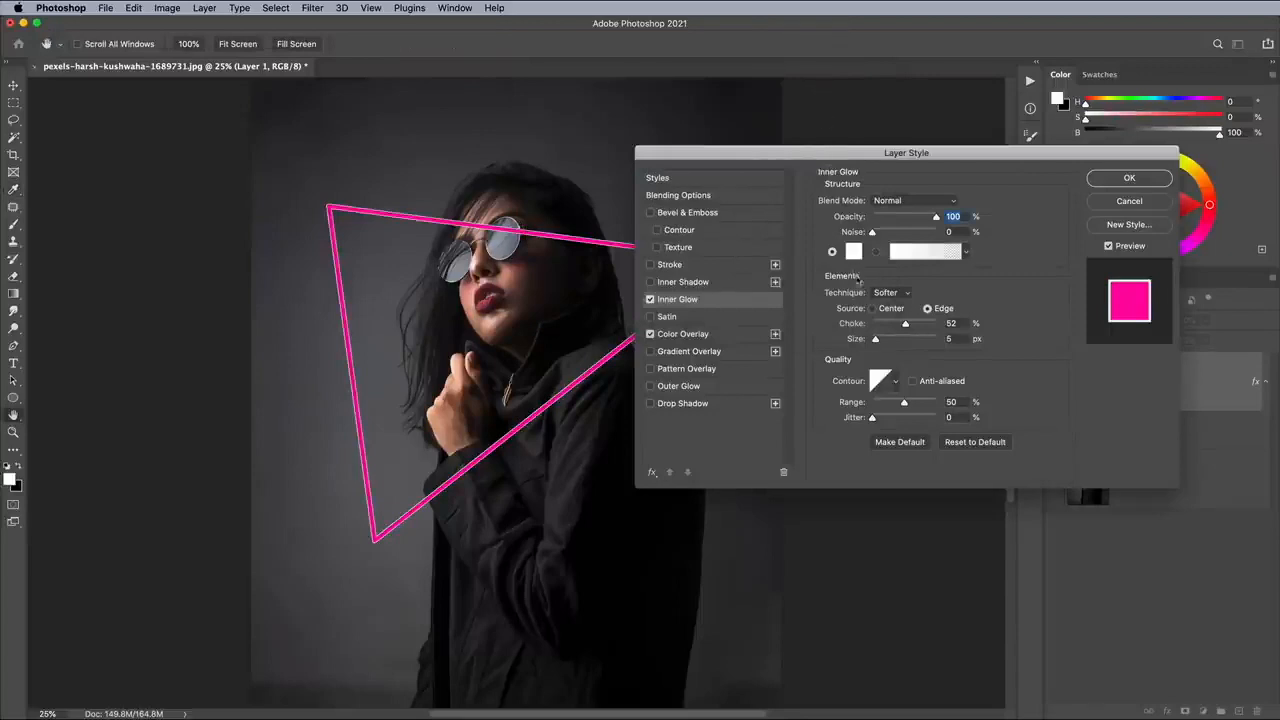
pyautogui.click(883, 310)
pyautogui.moveTo(905, 326); pyautogui.dragTo(857, 328)
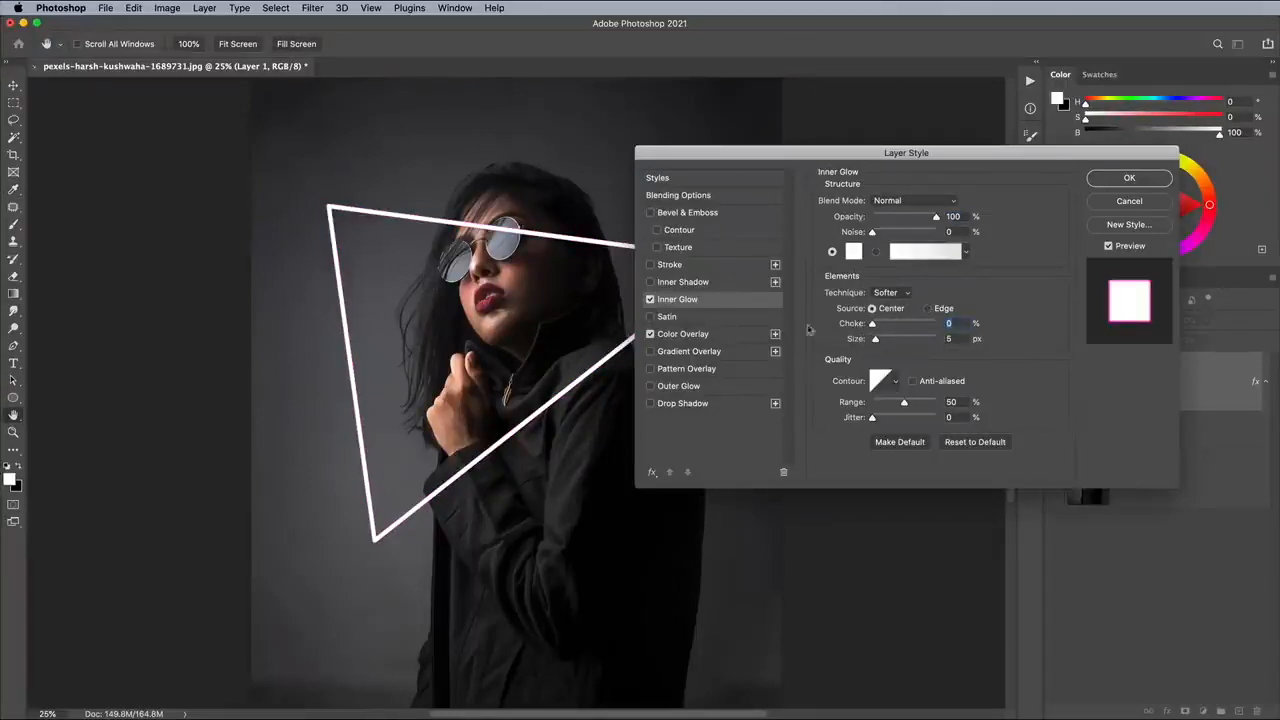
# Apply a rounded contour to the triangle's Inner Glow and set its size to 25 px.
pyautogui.press('super+plus')
pyautogui.press('super+plus')
pyautogui.press('super+plus')
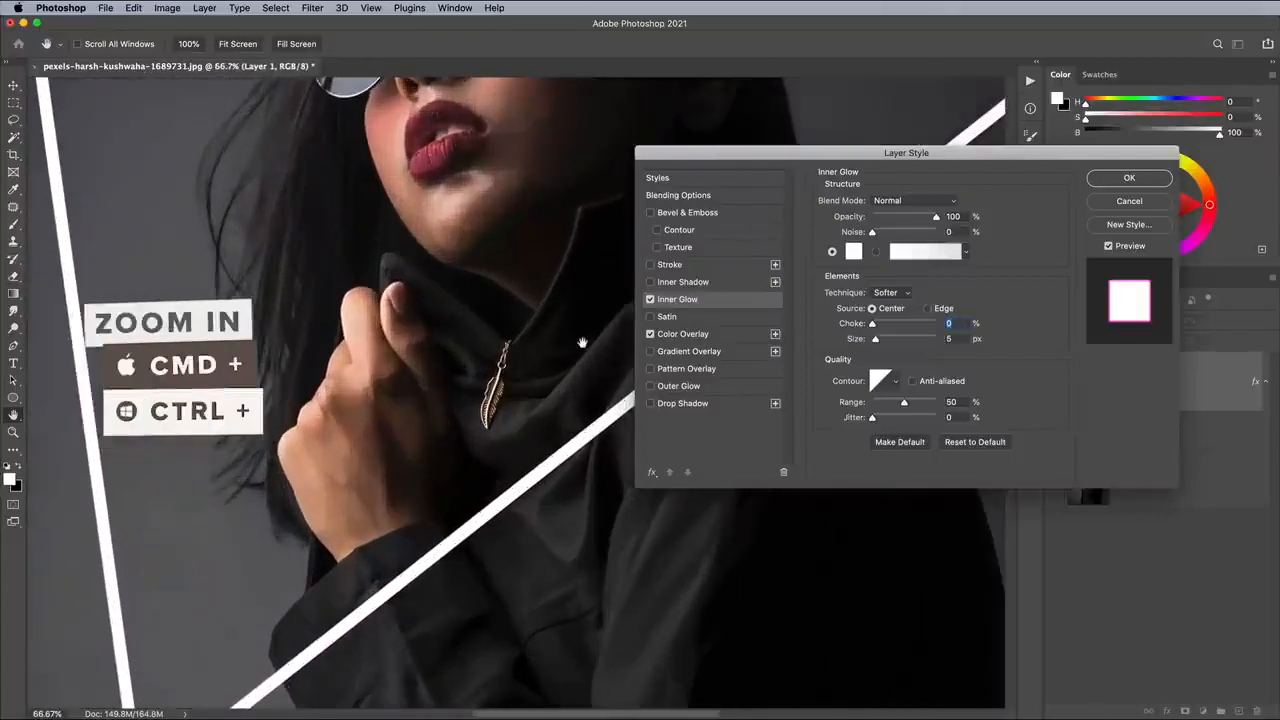
pyautogui.moveTo(877, 341); pyautogui.dragTo(883, 341)
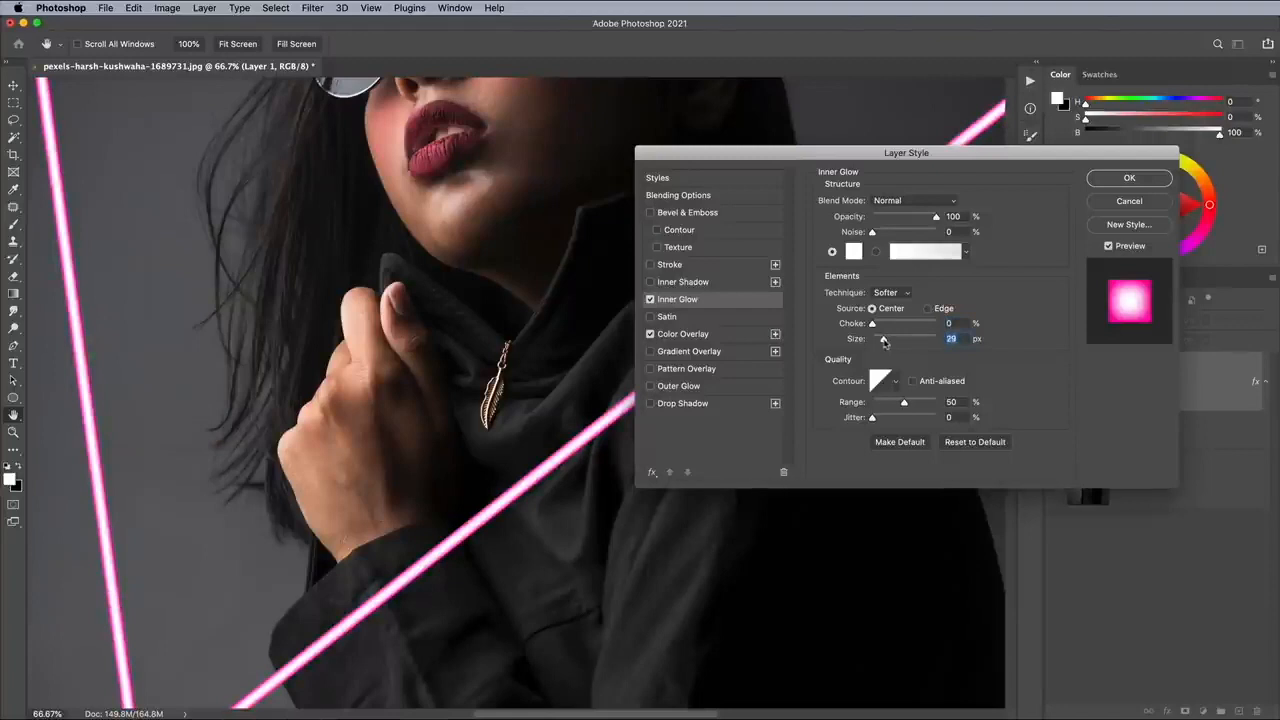
pyautogui.click(895, 382)
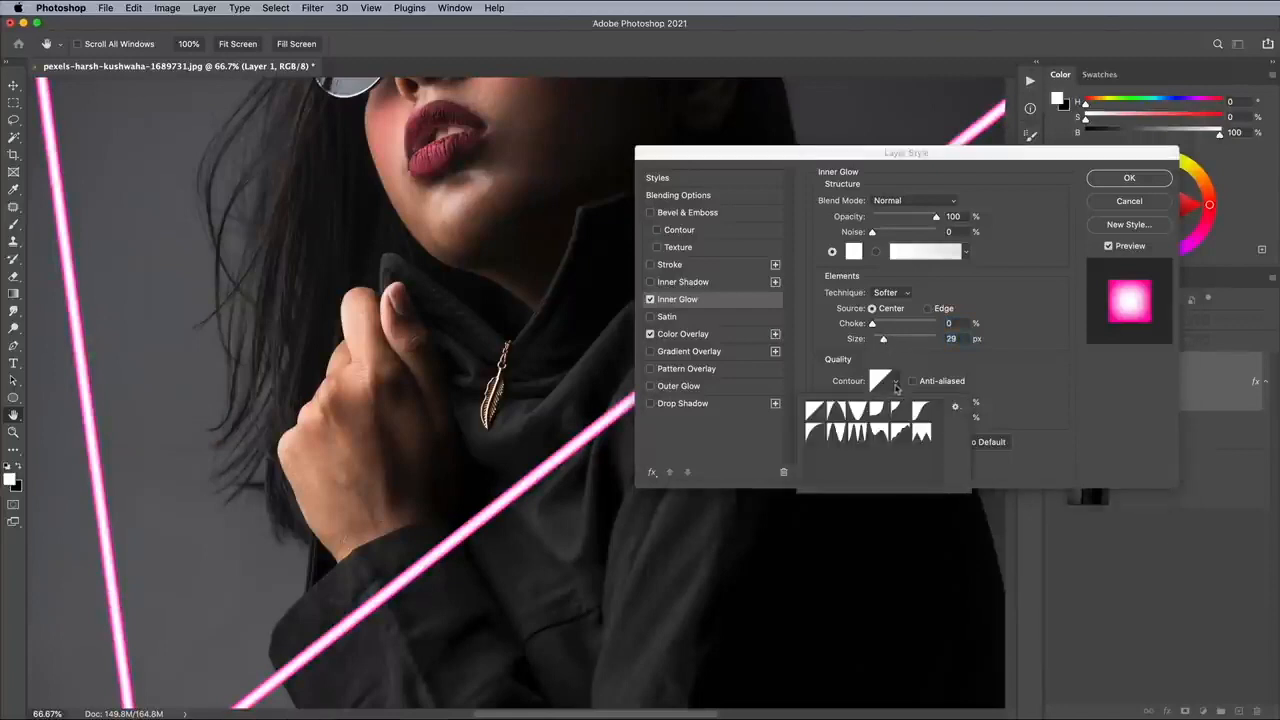
pyautogui.click(816, 433)
pyautogui.click(884, 341)
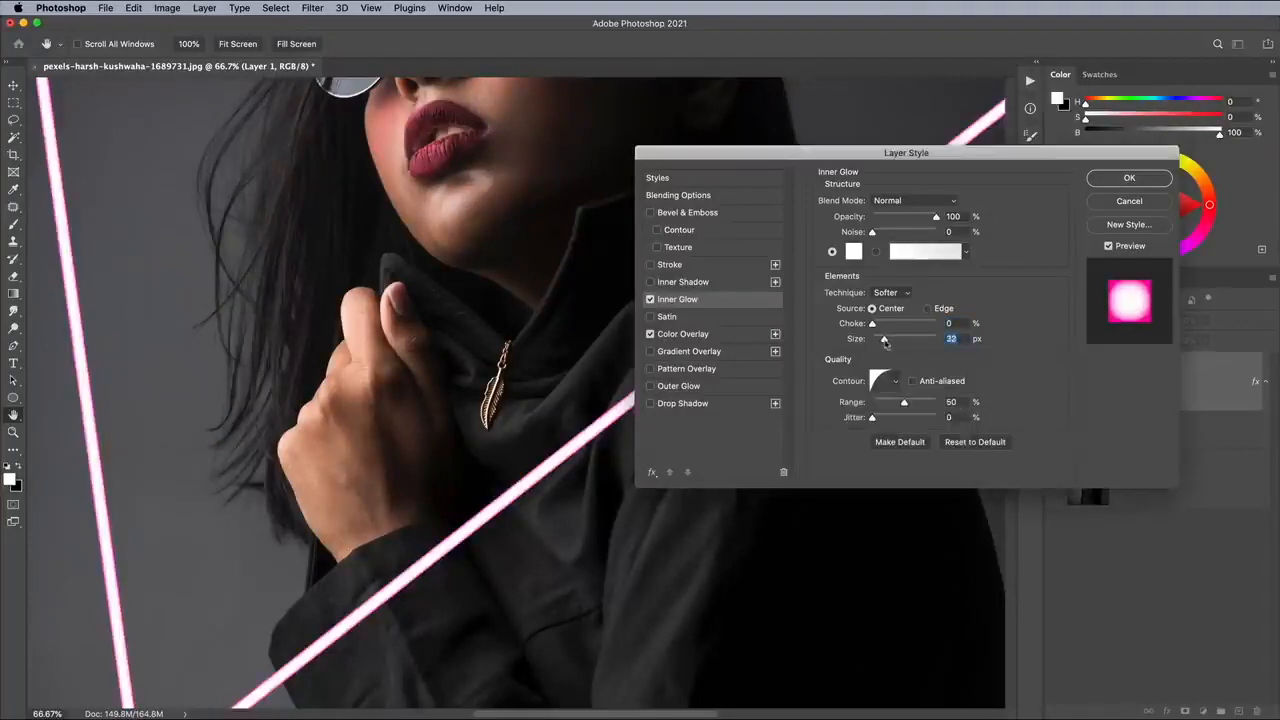
pyautogui.write('25')
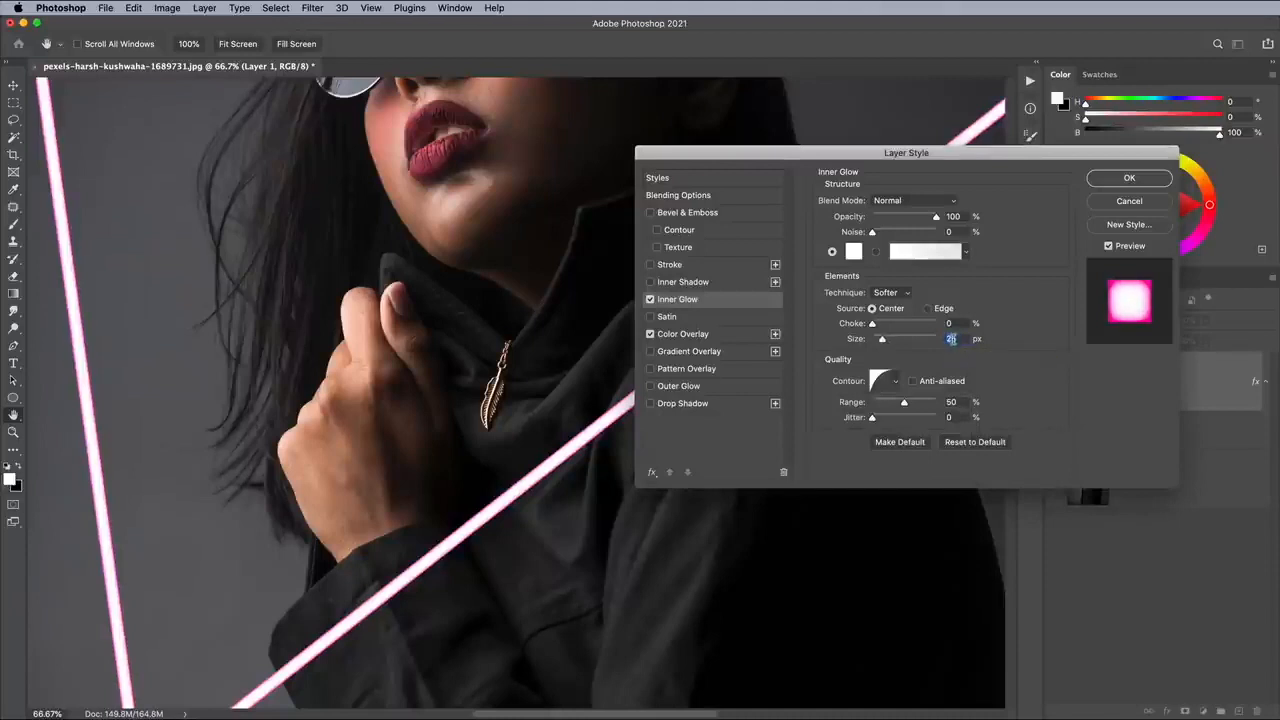
# Add an Outer Glow to the triangle's layer style and set its colour to bright pink.
pyautogui.click(703, 387)
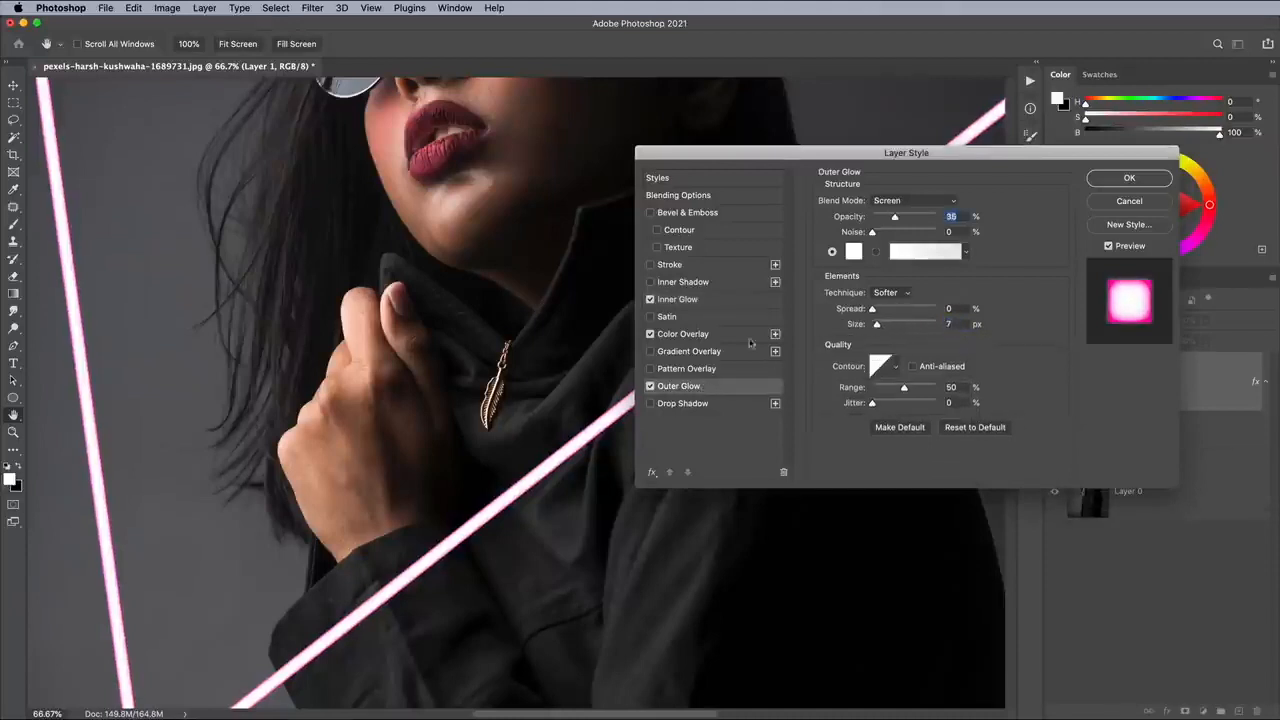
pyautogui.click(853, 251)
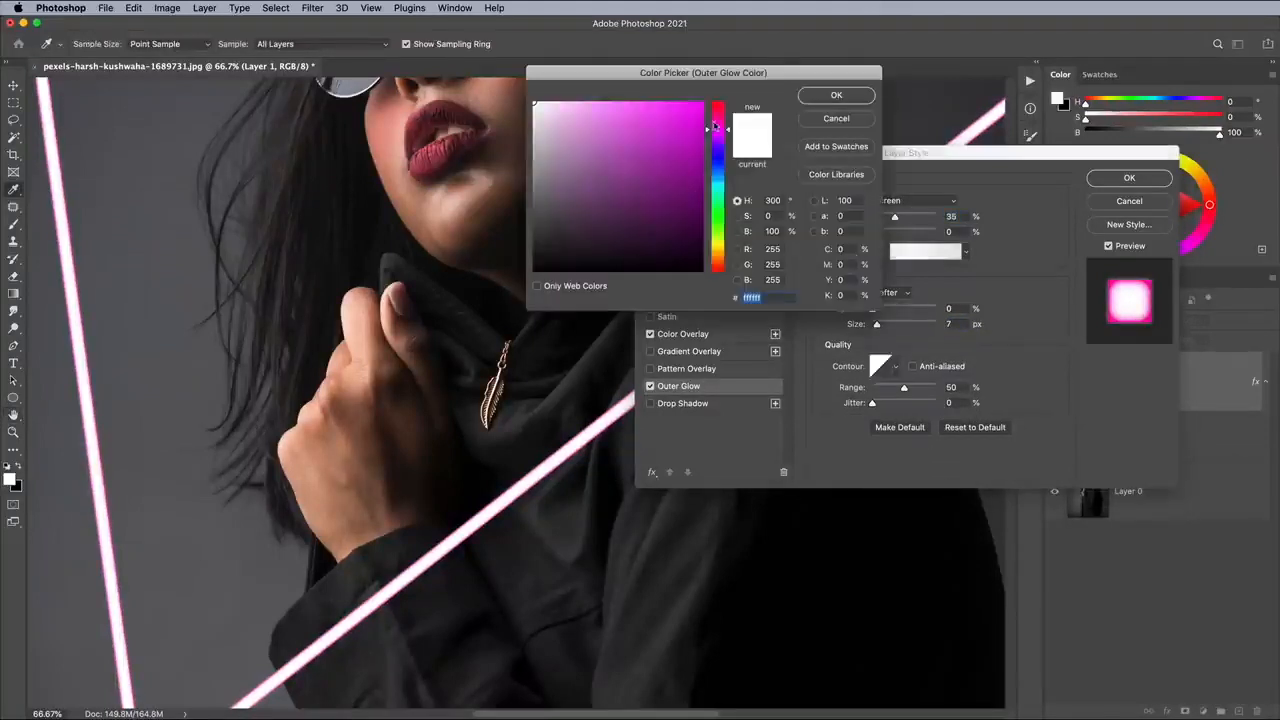
pyautogui.click(698, 104)
pyautogui.moveTo(699, 104); pyautogui.dragTo(719, 126)
pyautogui.click(834, 95)
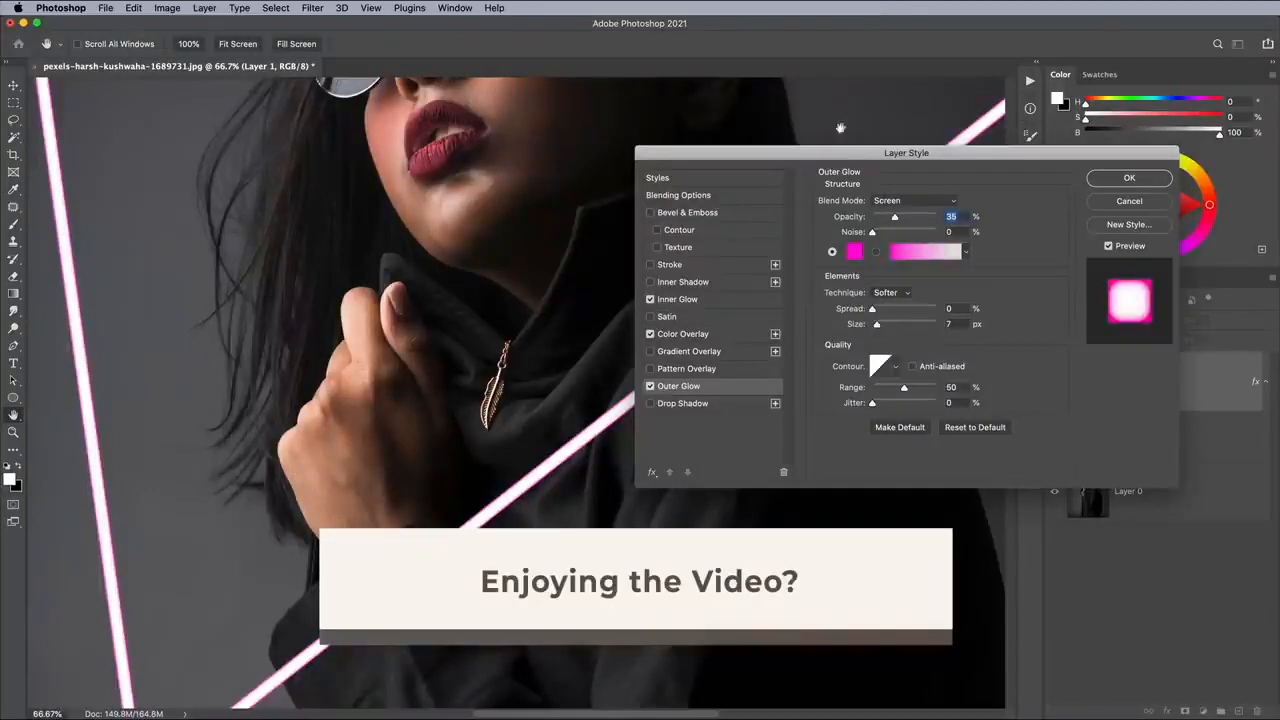
# Set the triangle's Outer Glow to Linear Dodge (Add) blending, 50% opacity and a size of 60 px.
pyautogui.click(903, 201)
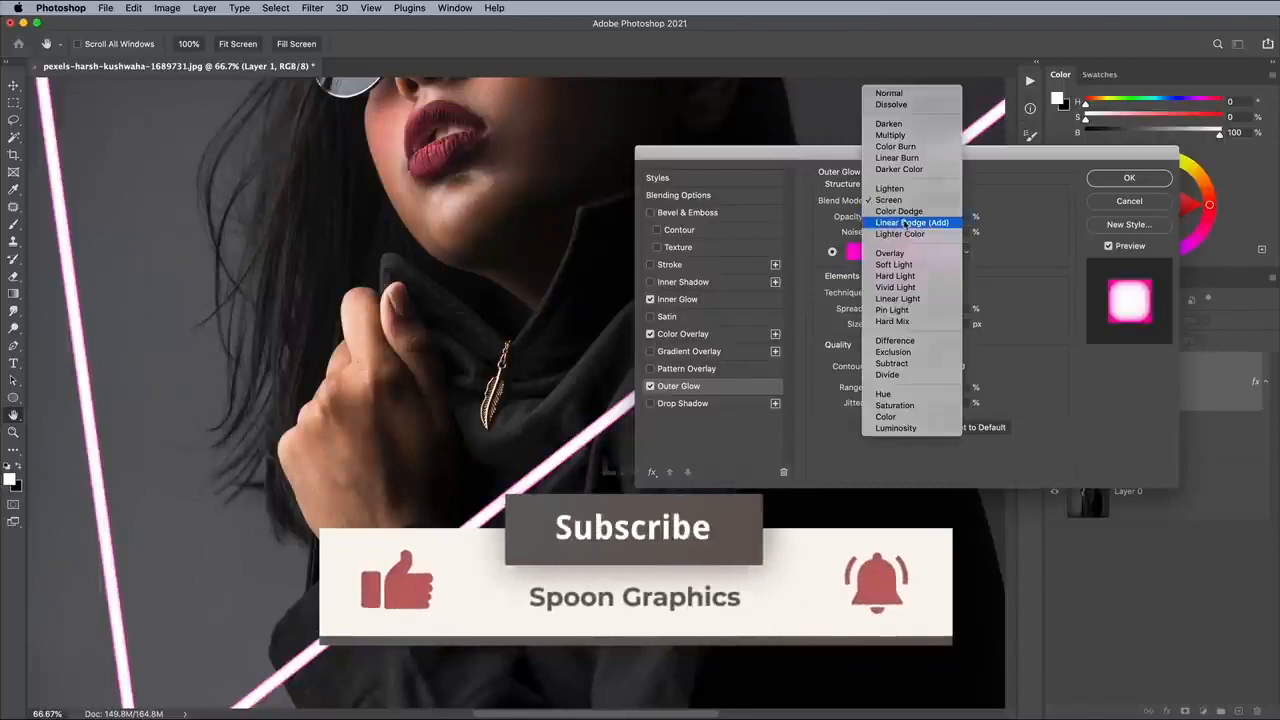
pyautogui.click(904, 222)
pyautogui.moveTo(895, 217); pyautogui.dragTo(940, 217)
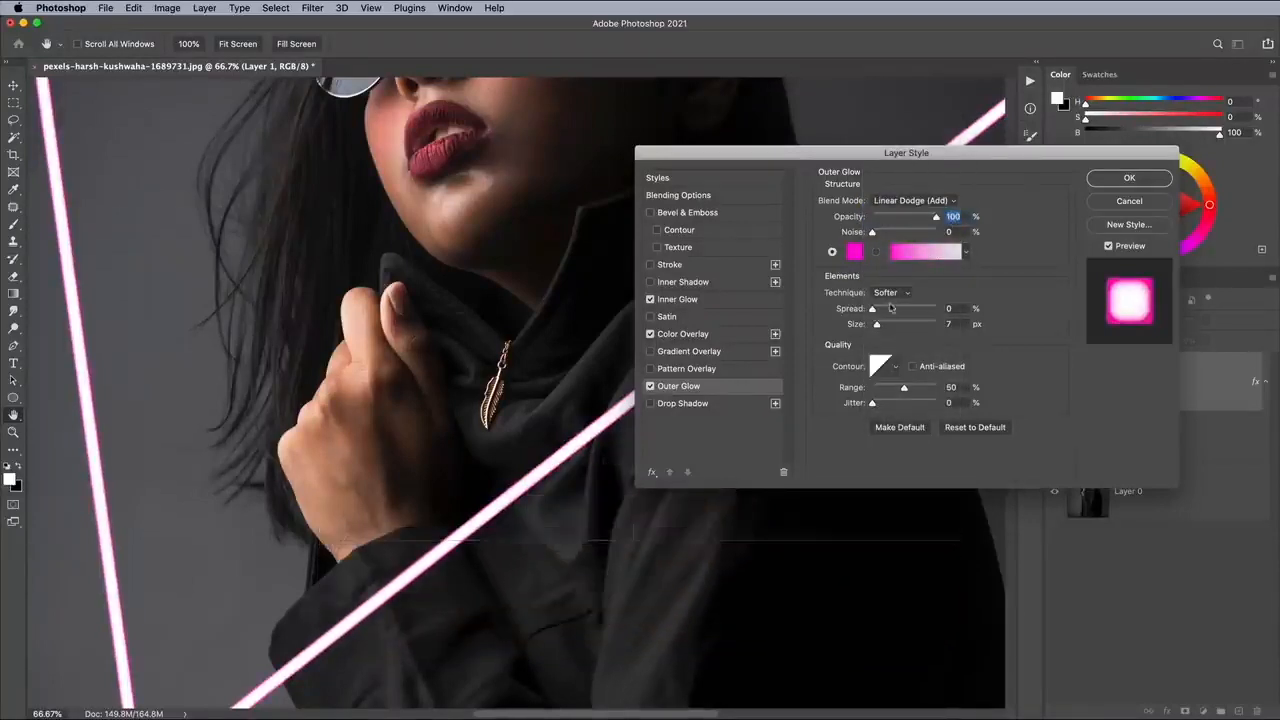
pyautogui.moveTo(876, 326); pyautogui.dragTo(883, 327)
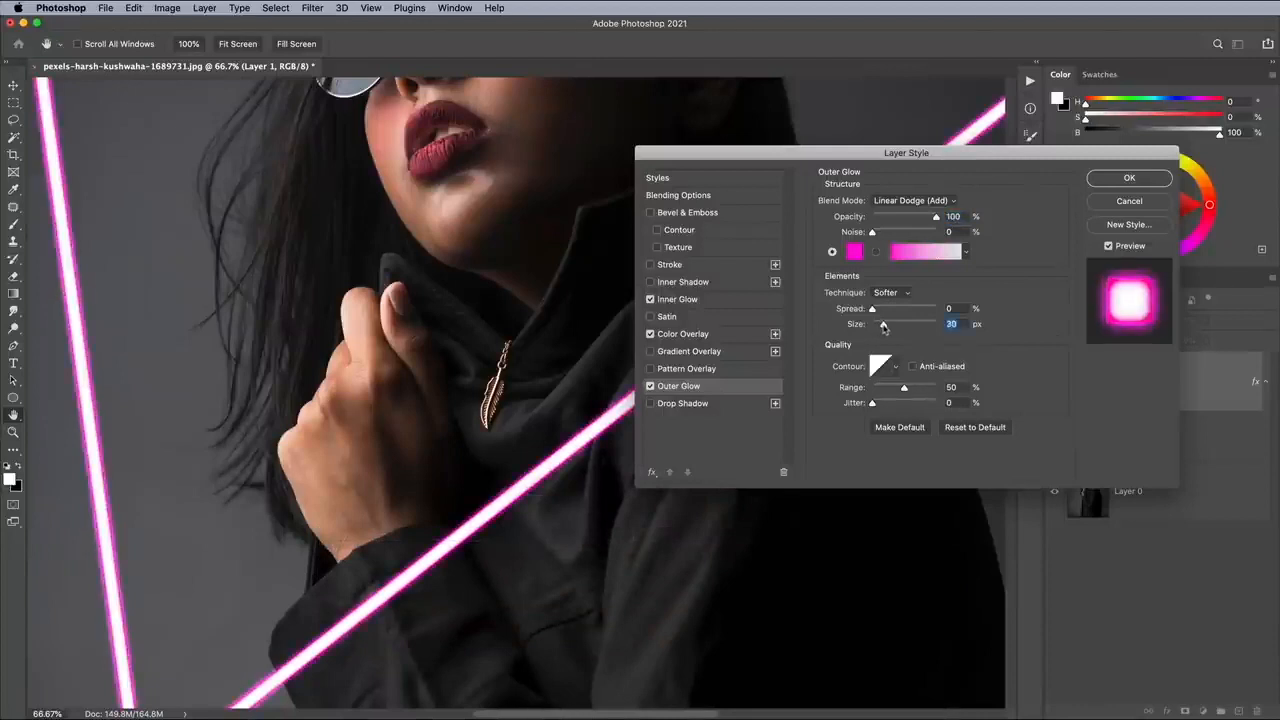
pyautogui.moveTo(884, 326); pyautogui.dragTo(888, 327)
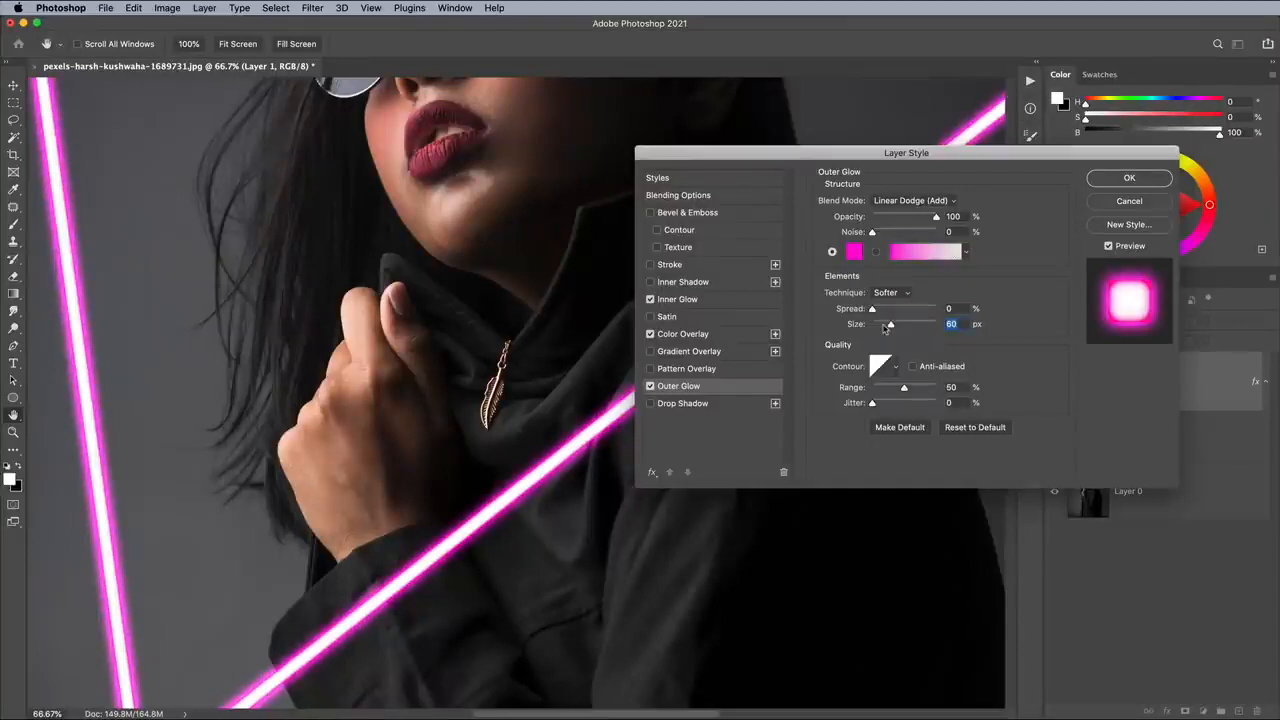
pyautogui.moveTo(936, 217); pyautogui.dragTo(904, 220)
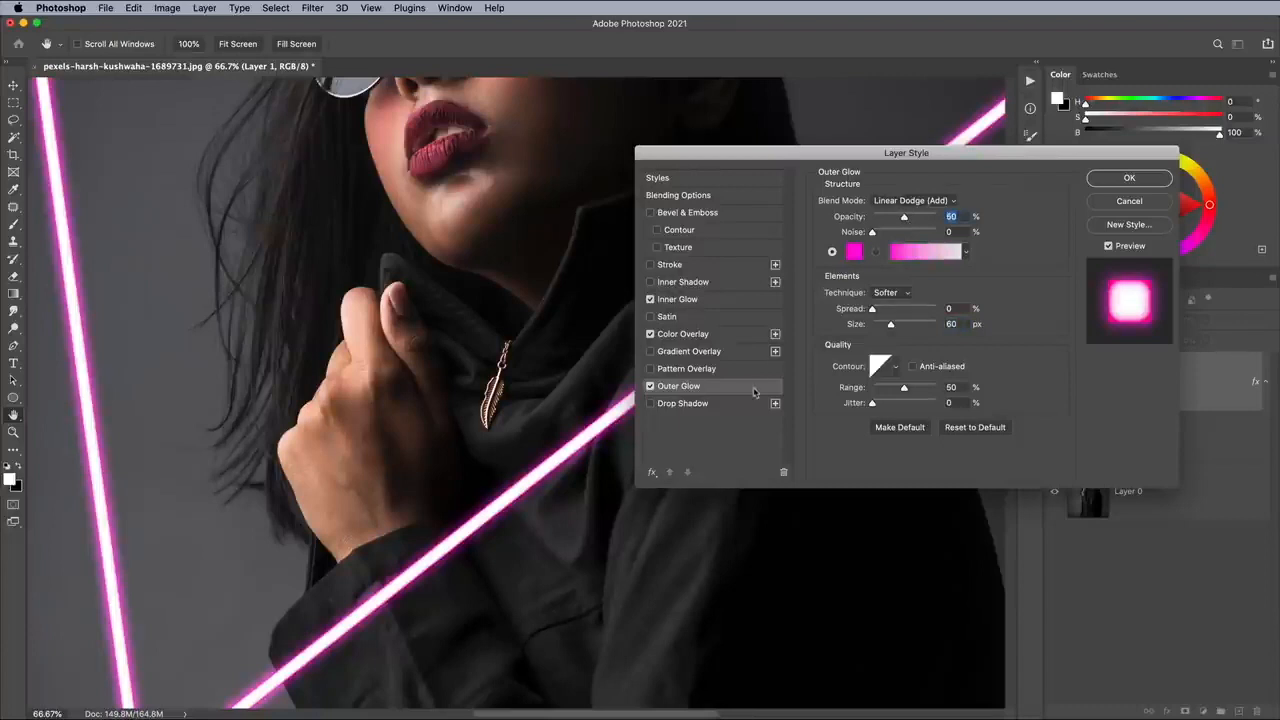
# Add a Drop Shadow to the triangle's layer style and colour it bright pink.
pyautogui.click(732, 404)
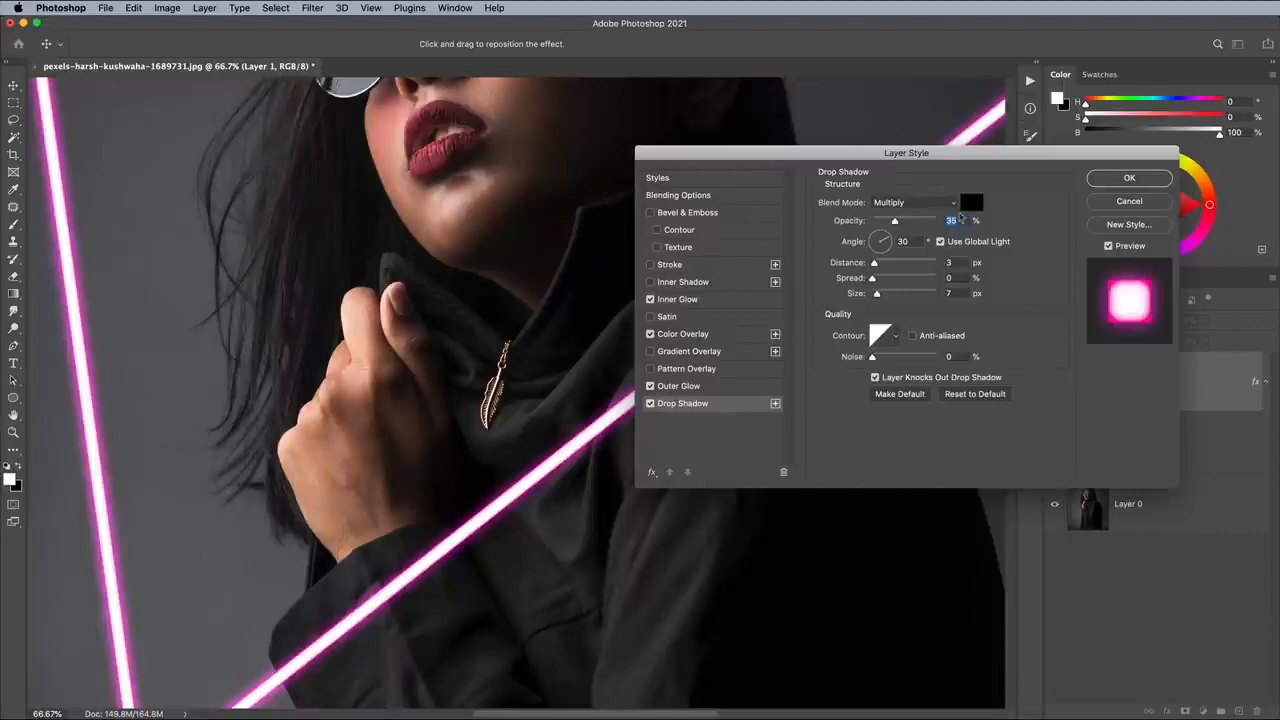
pyautogui.click(971, 202)
pyautogui.click(721, 124)
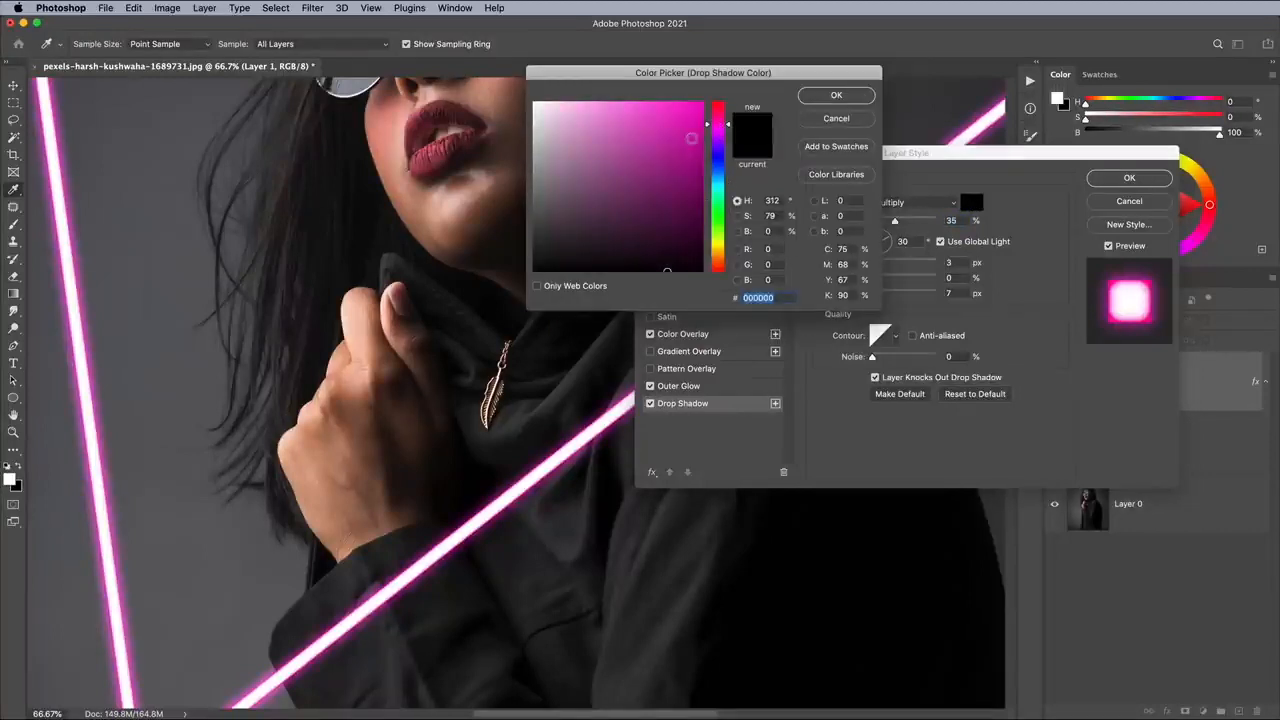
pyautogui.moveTo(691, 136); pyautogui.dragTo(698, 103)
pyautogui.click(818, 100)
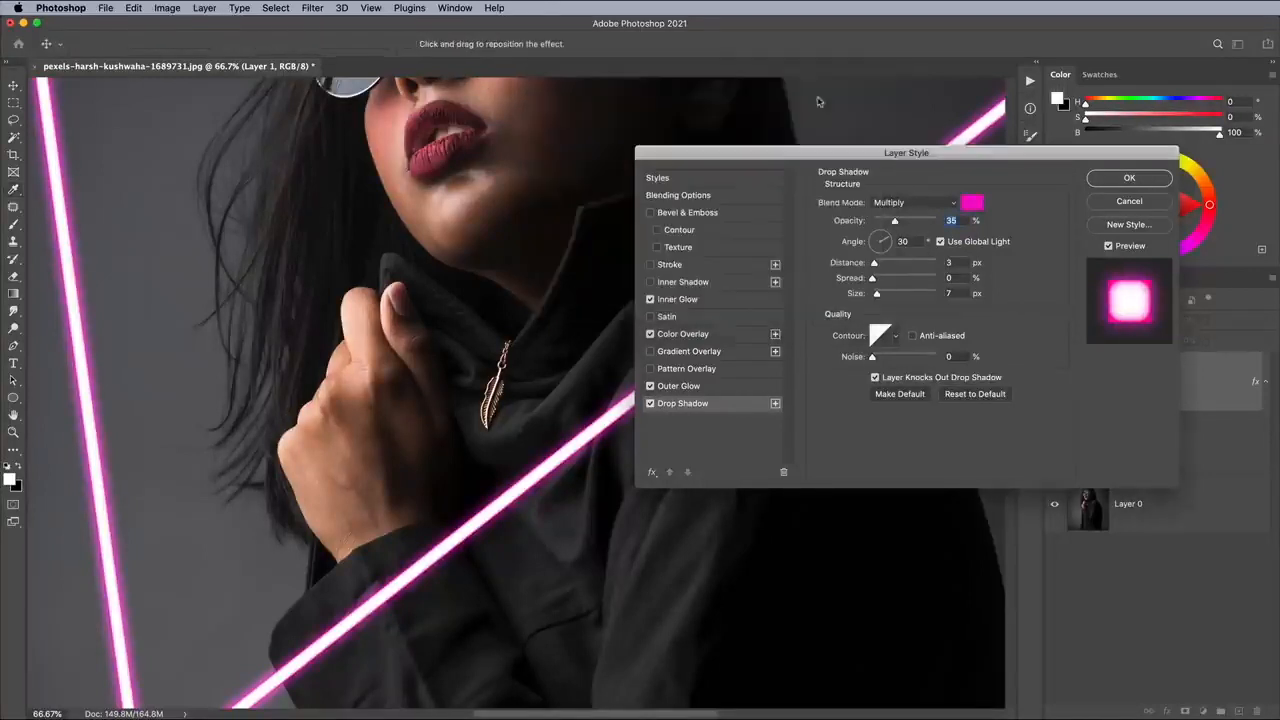
# Set the Drop Shadow to Linear Dodge (Add), 100% opacity, 0 px distance and 250 px size, and apply the layer style.
pyautogui.click(894, 200)
pyautogui.click(897, 290)
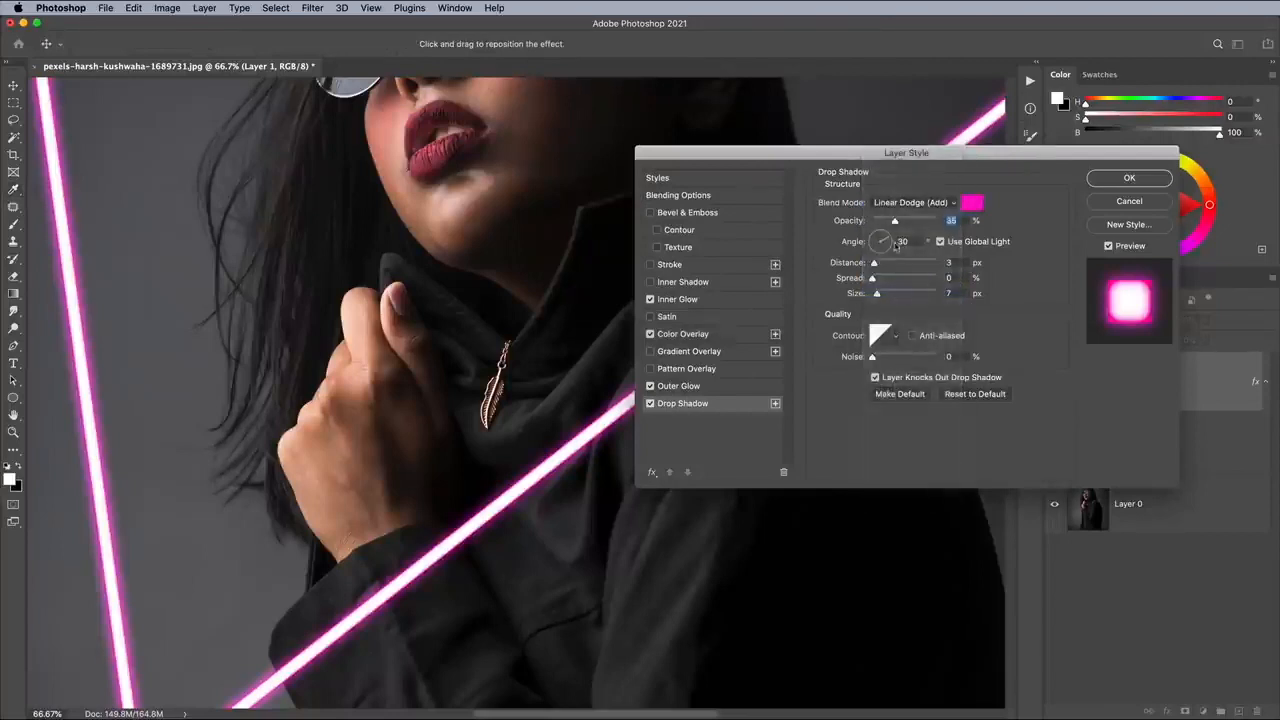
pyautogui.write('100')
pyautogui.moveTo(876, 263); pyautogui.dragTo(1006, 300)
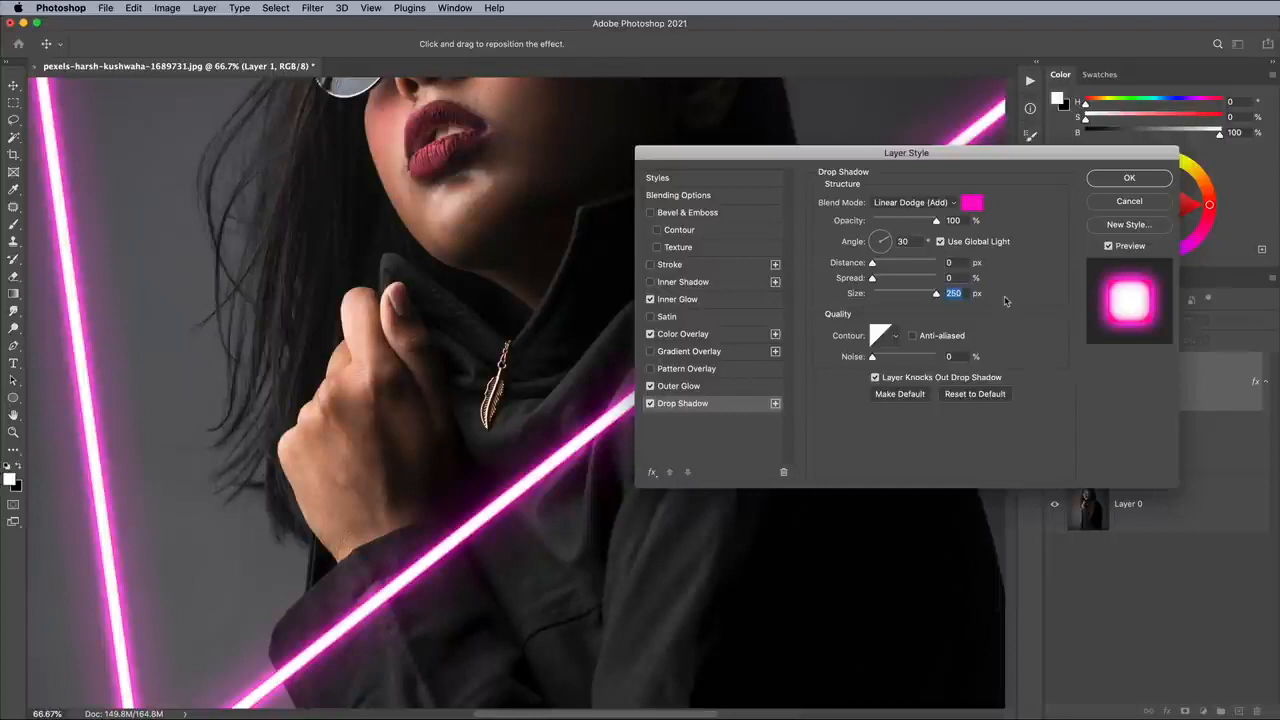
pyautogui.click(1118, 183)
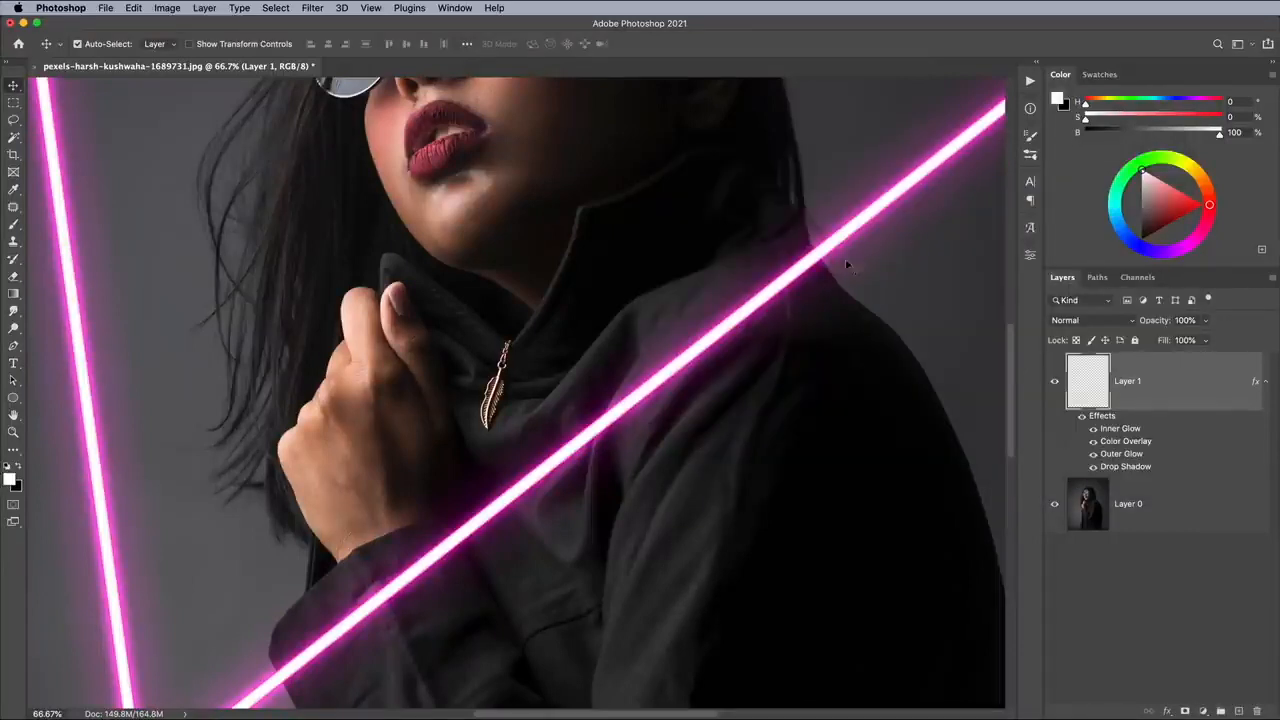
# Set up a soft-edged brush at 1000 px.
pyautogui.press('super+0')
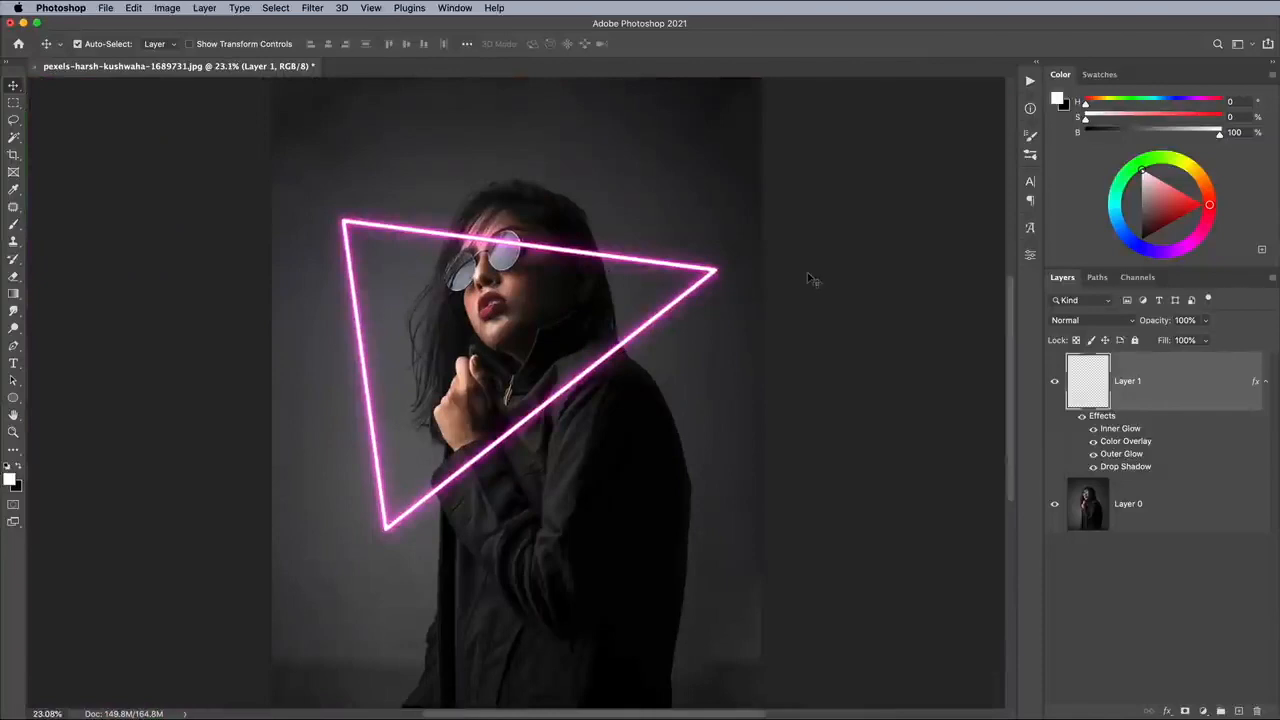
pyautogui.click(14, 224)
pyautogui.click(92, 43)
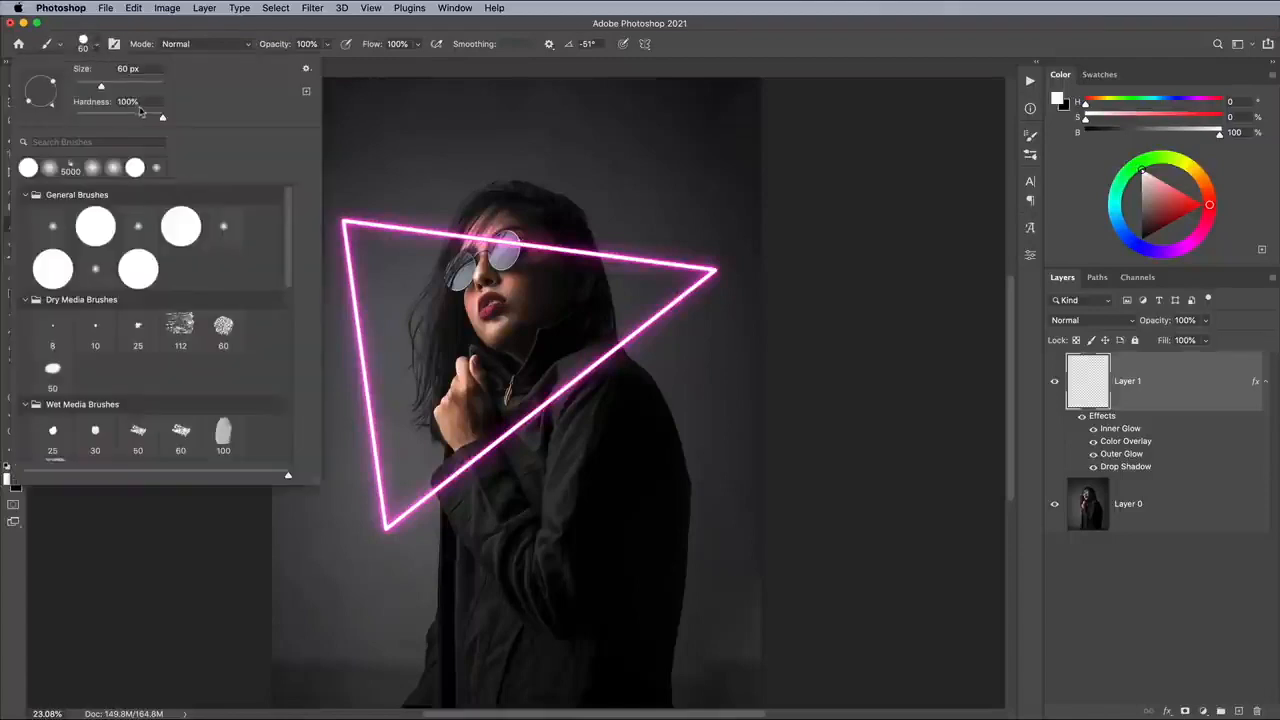
pyautogui.moveTo(103, 86); pyautogui.dragTo(144, 86)
pyautogui.click(687, 47)
pyautogui.press(']')
pyautogui.press(']')
pyautogui.press(']')
pyautogui.press(']')
pyautogui.press(']')
pyautogui.press(']')
pyautogui.press(']')
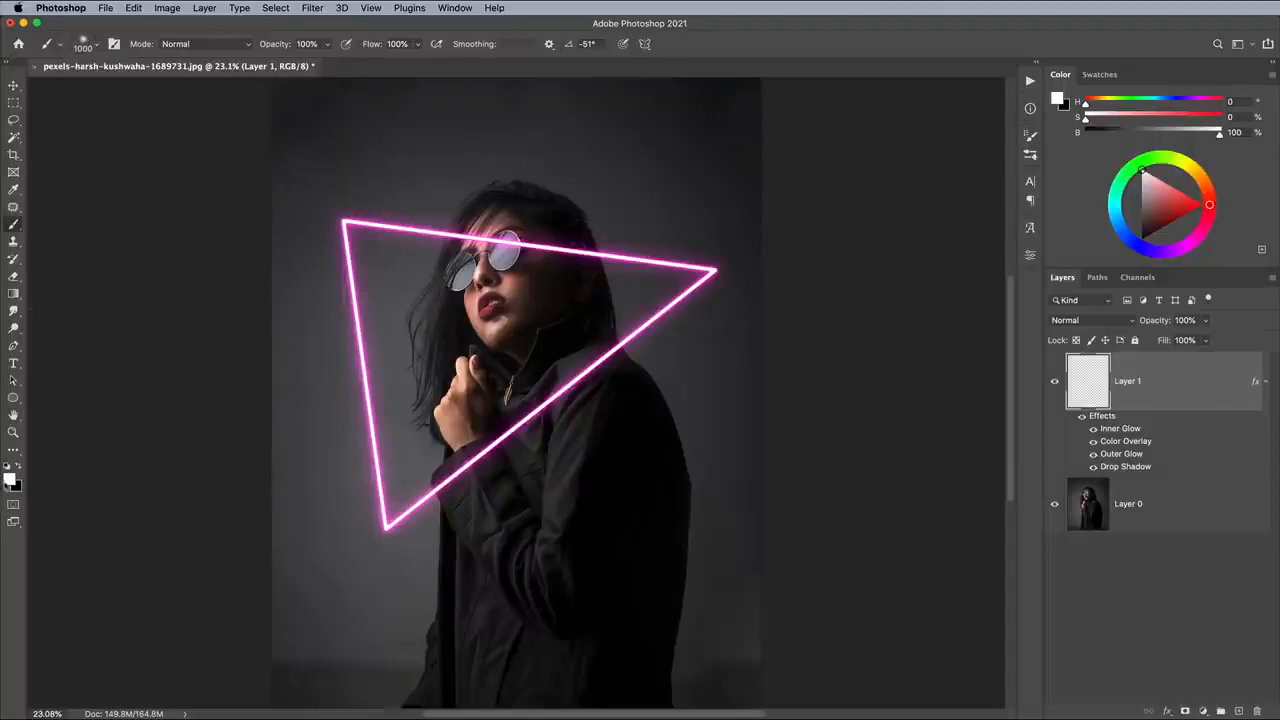
# Change the foreground colour from white to bright pink.
pyautogui.click(10, 480)
pyautogui.click(717, 125)
pyautogui.click(702, 102)
pyautogui.click(836, 95)
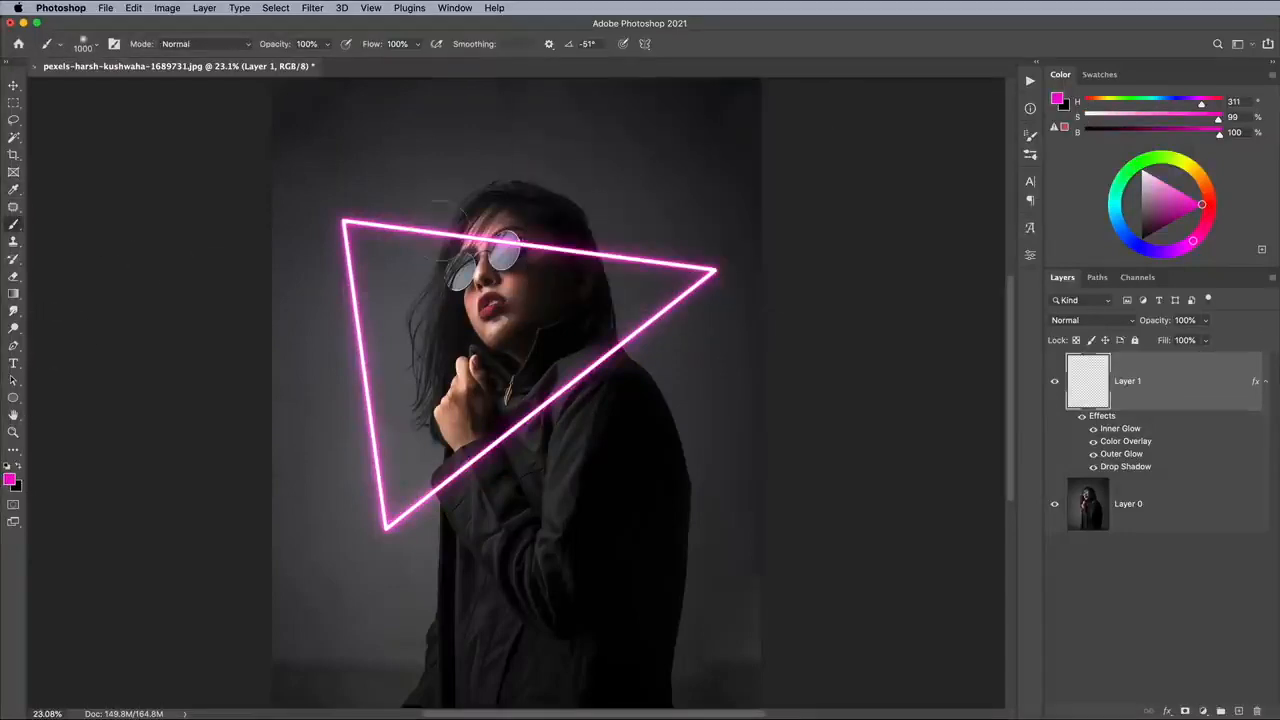
# Draw a closed Pen path along the three corners of the neon triangle.
pyautogui.click(14, 347)
pyautogui.click(344, 222)
pyautogui.click(714, 271)
pyautogui.click(387, 527)
pyautogui.click(345, 224)
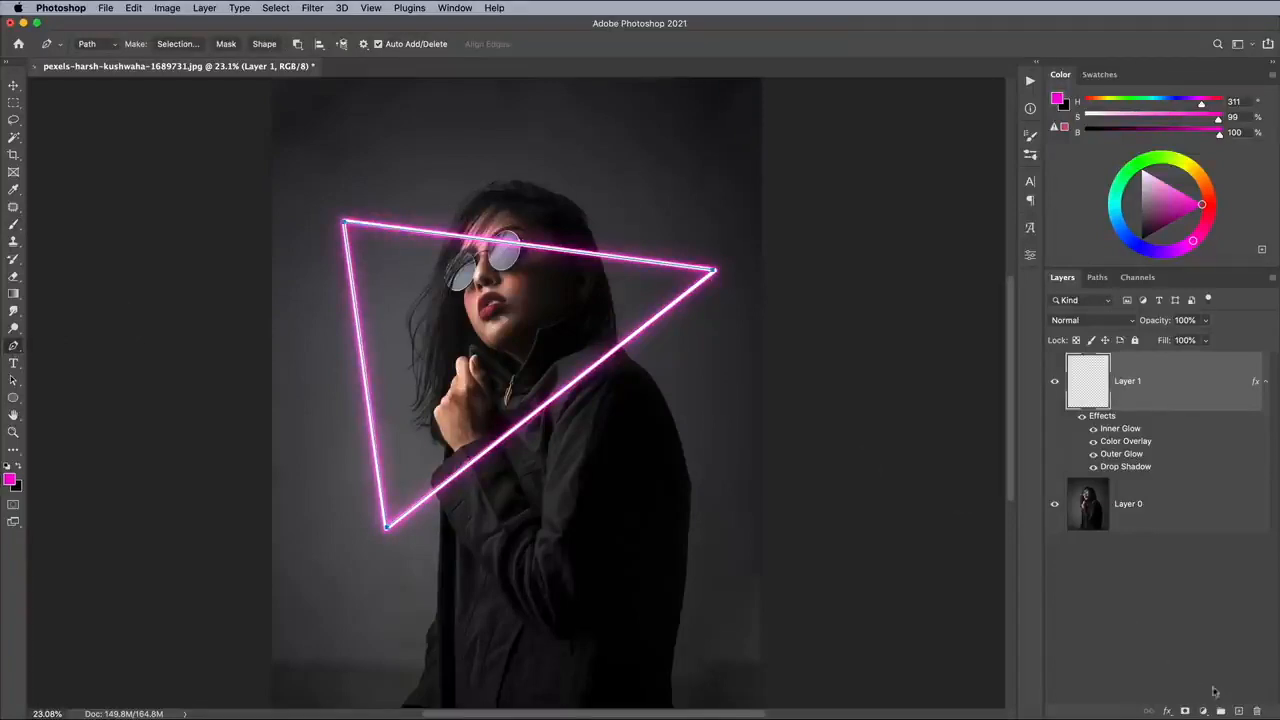
# Create a new layer, stroke the triangular path on it with the Brush without simulated pressure, and clear the path.
pyautogui.click(1238, 711)
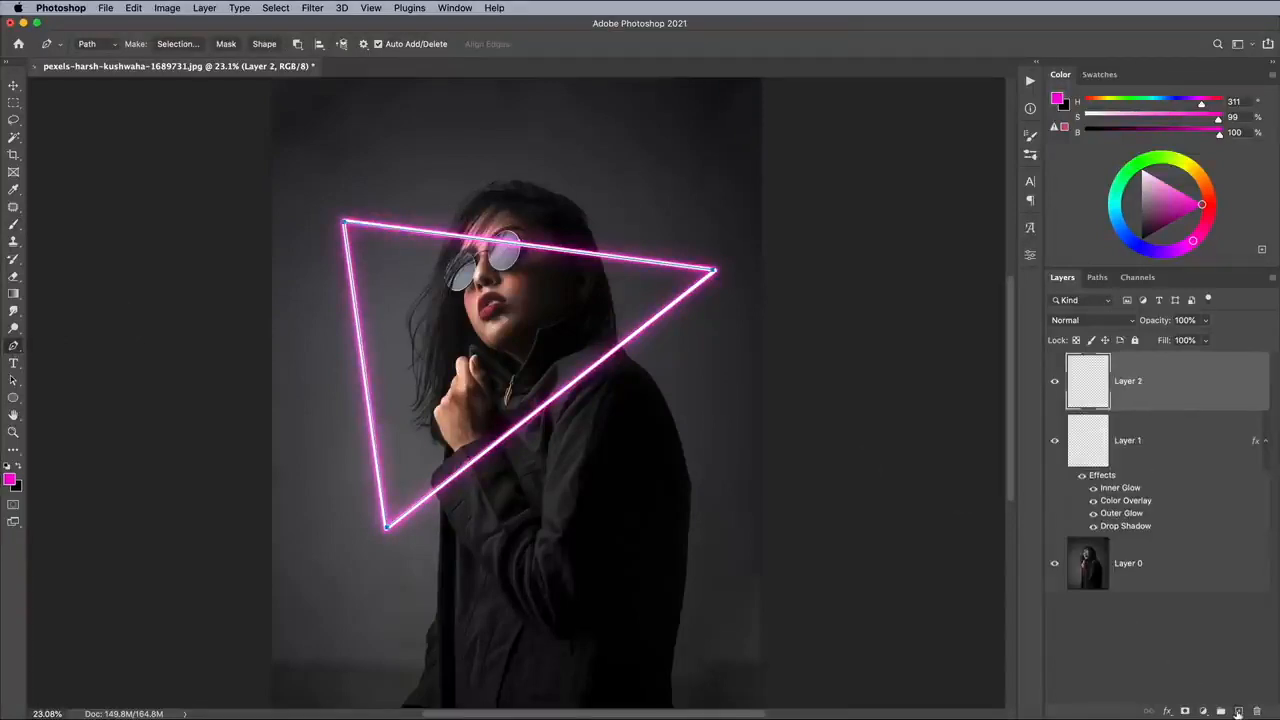
pyautogui.rightClick(576, 252)
pyautogui.click(606, 362)
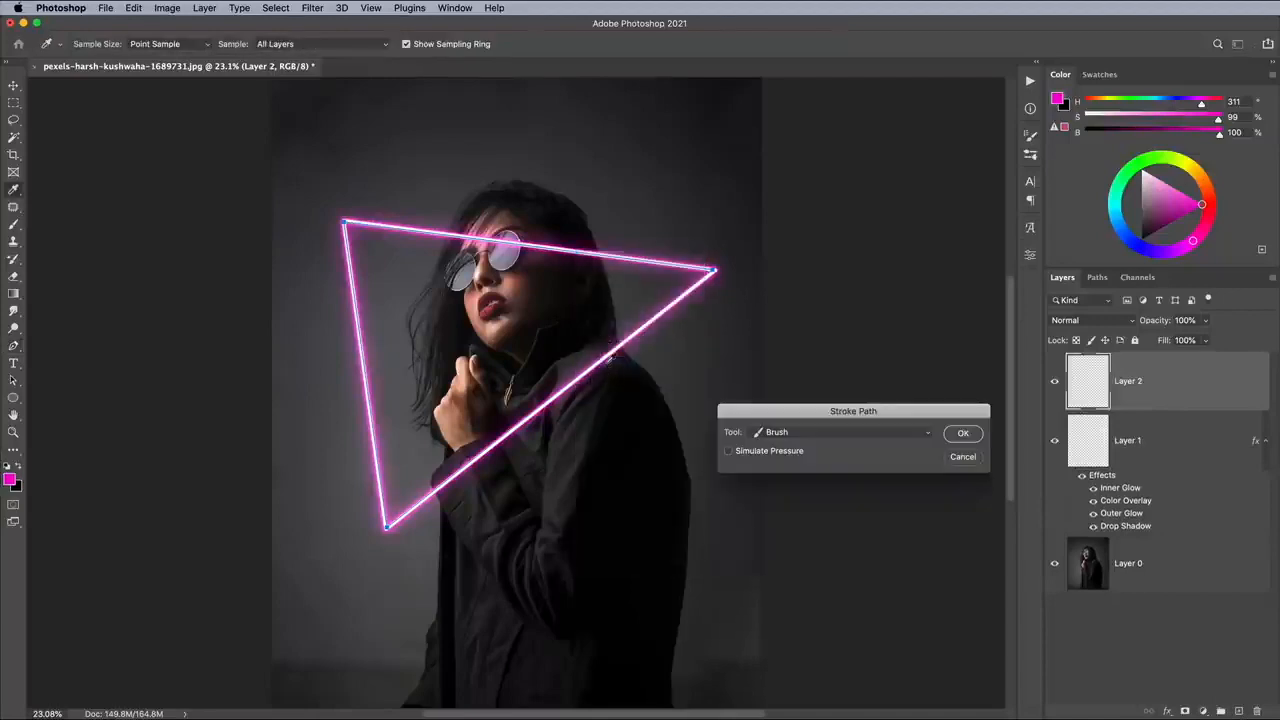
pyautogui.click(962, 434)
pyautogui.press('Return')
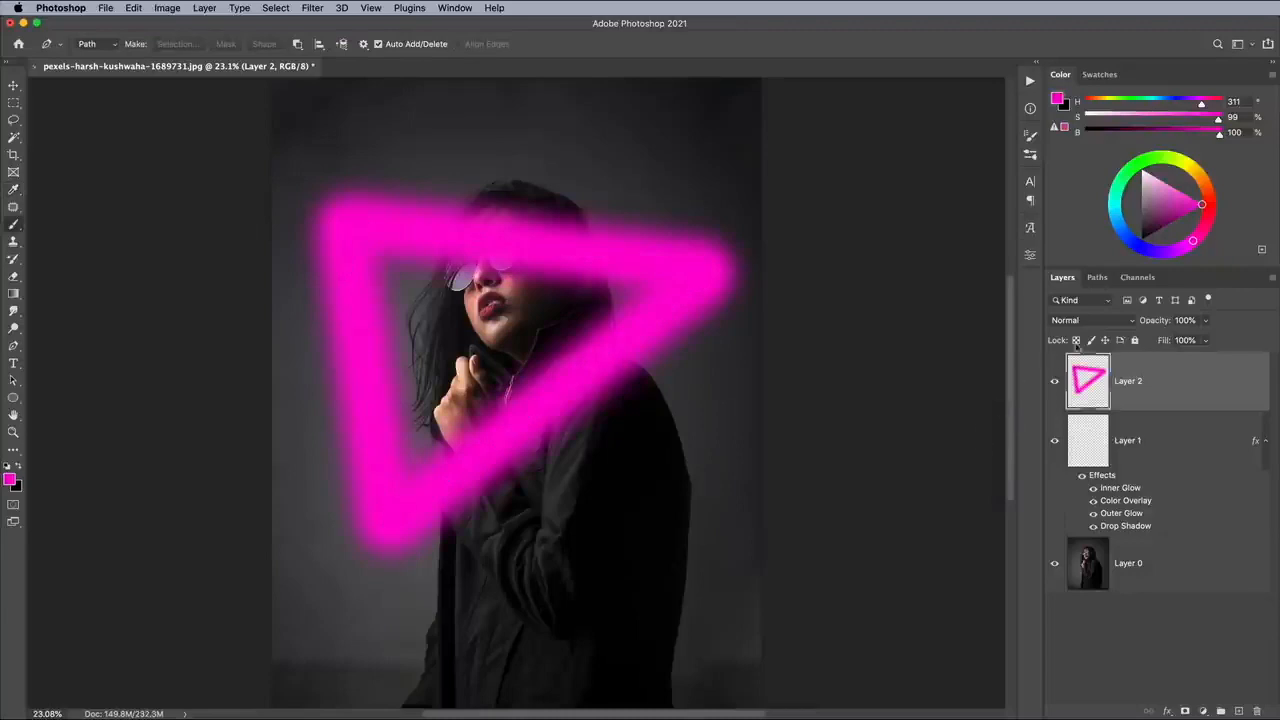
# Set the brushed glow layer to Linear Dodge (Add) blending with 20% fill.
pyautogui.click(1097, 322)
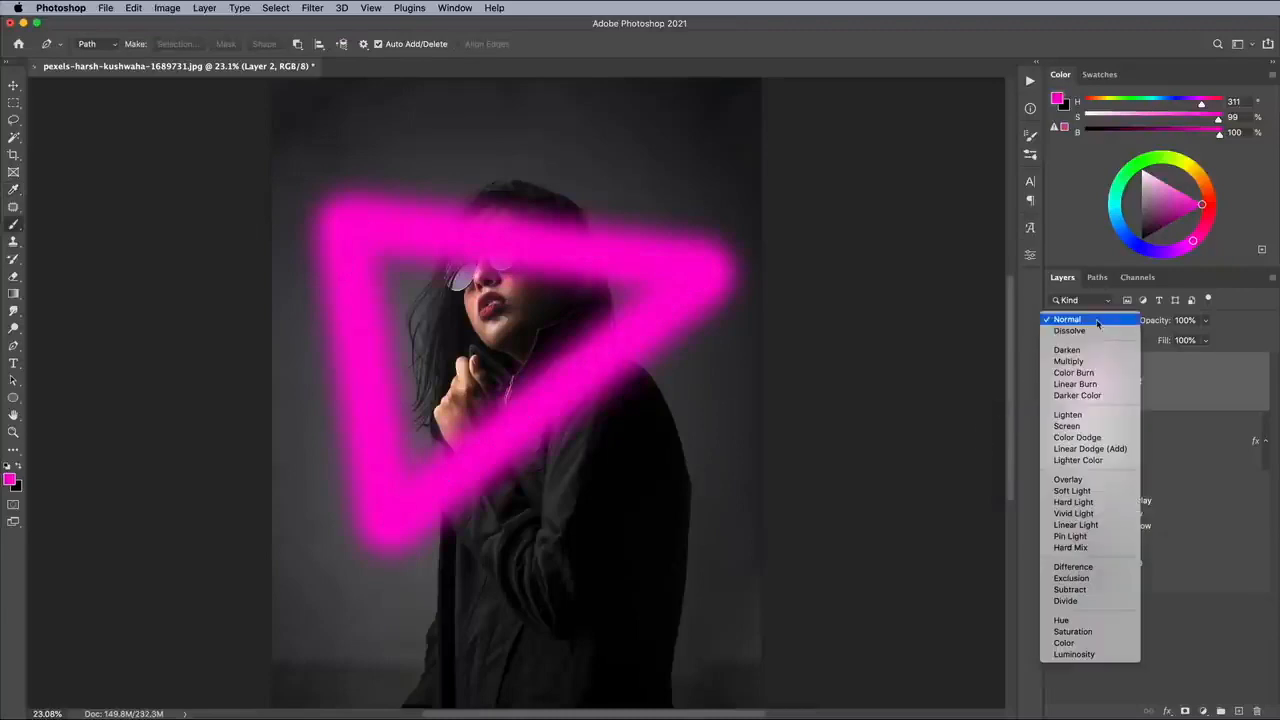
pyautogui.click(1091, 450)
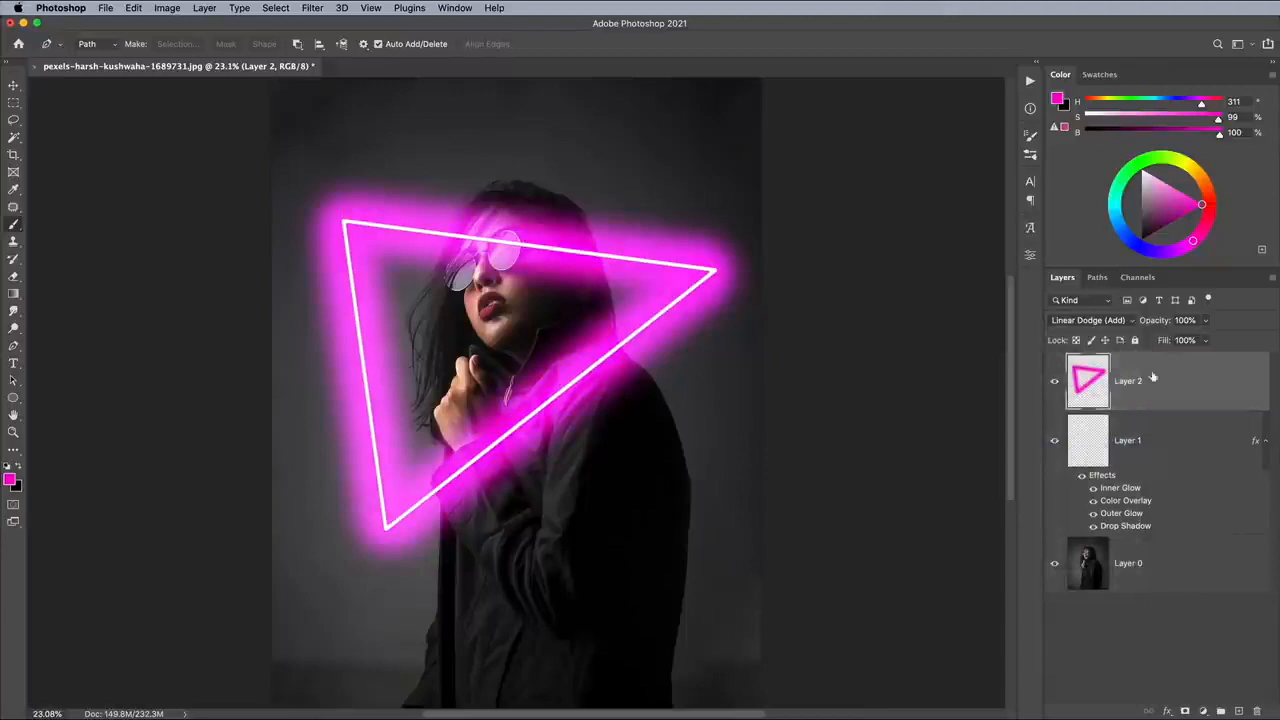
pyautogui.click(1205, 340)
pyautogui.moveTo(1206, 359); pyautogui.dragTo(1156, 360)
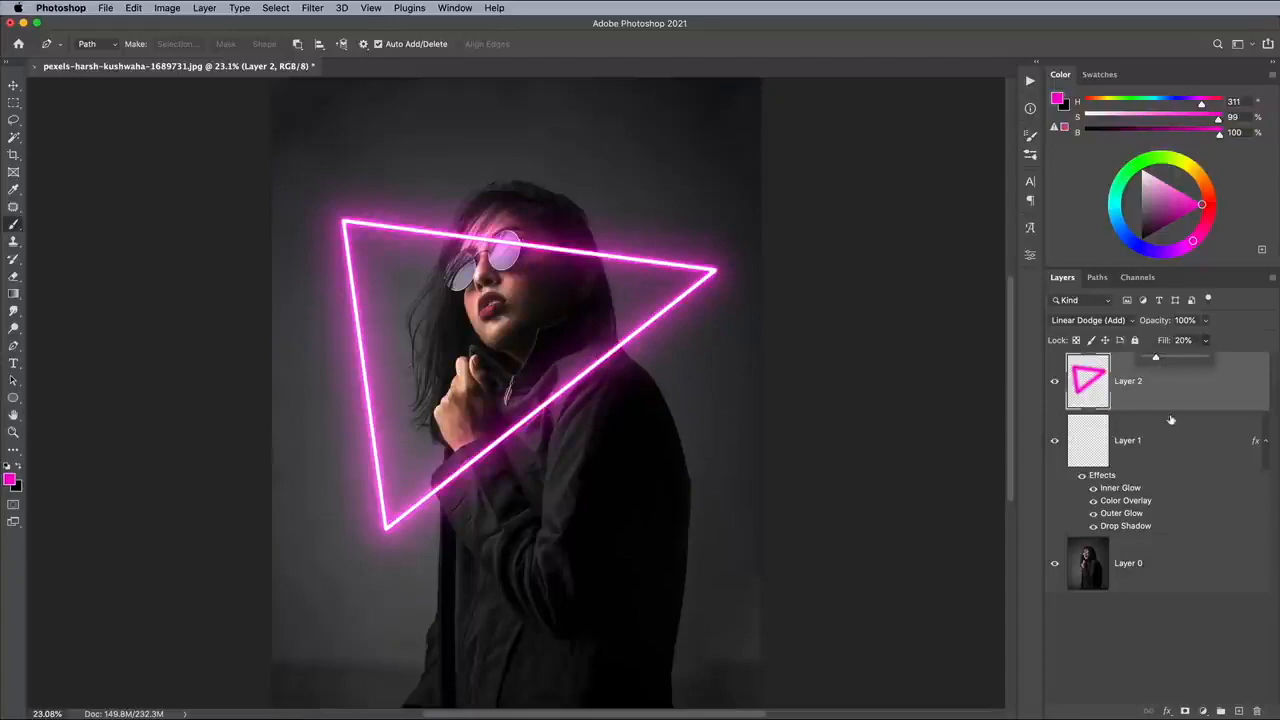
# Group the glow layer with the triangle layer and name the group Neon.
pyautogui.click(1178, 447)
pyautogui.keyDown('shift'); pyautogui.click(1178, 448); pyautogui.keyUp('shift')
pyautogui.press('super+g')
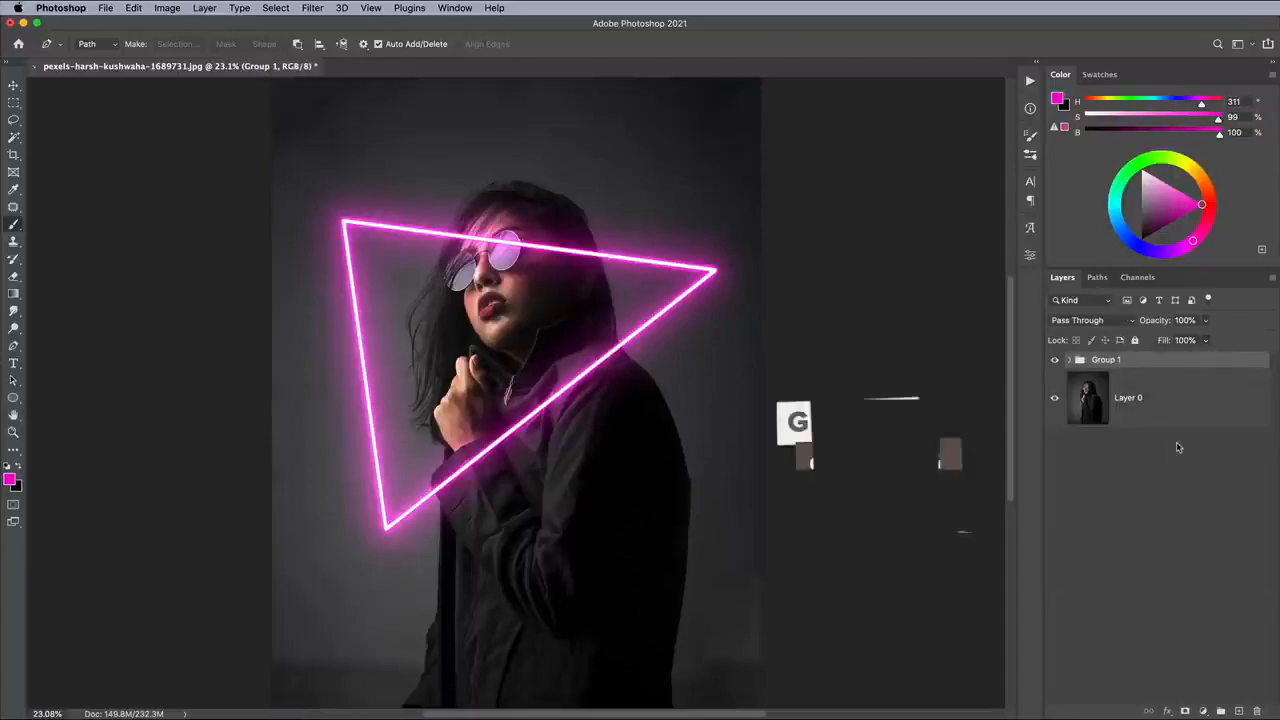
pyautogui.doubleClick(1106, 359)
pyautogui.write('Neon')
pyautogui.press('Return')
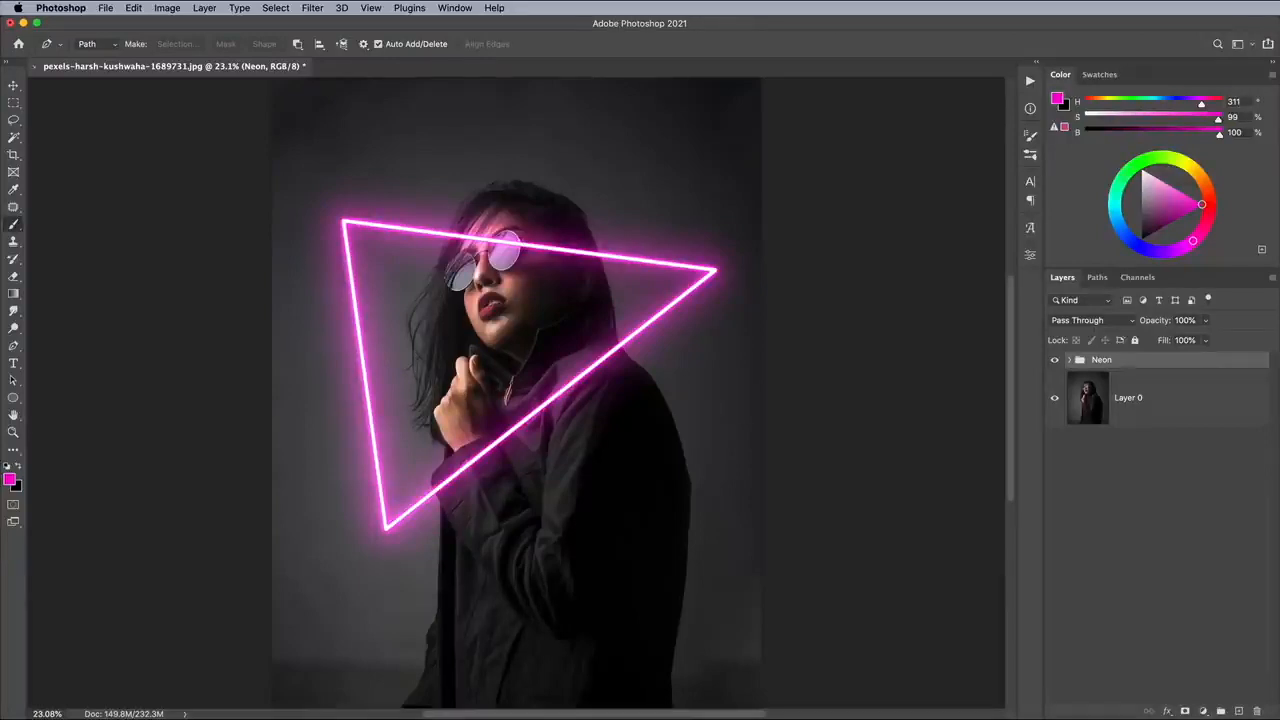
# Select the woman on the photo layer with the Subject selection command.
pyautogui.click(1156, 401)
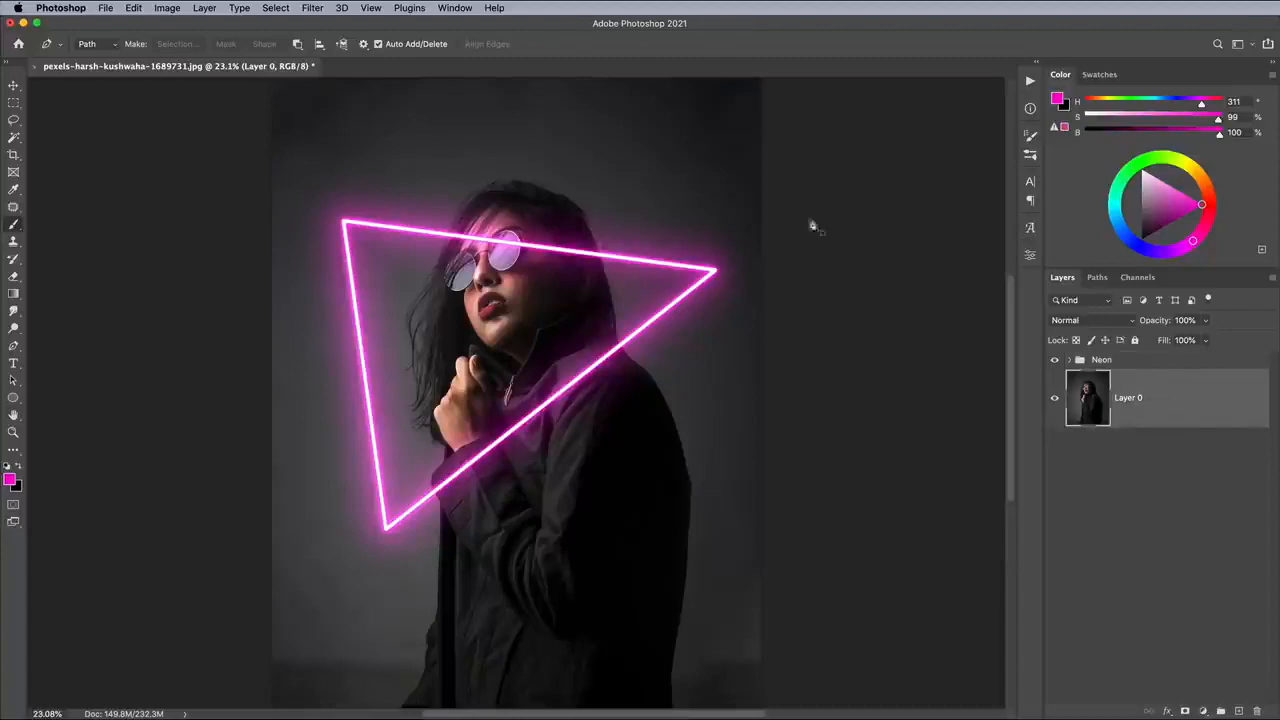
pyautogui.click(276, 8)
pyautogui.click(279, 154)
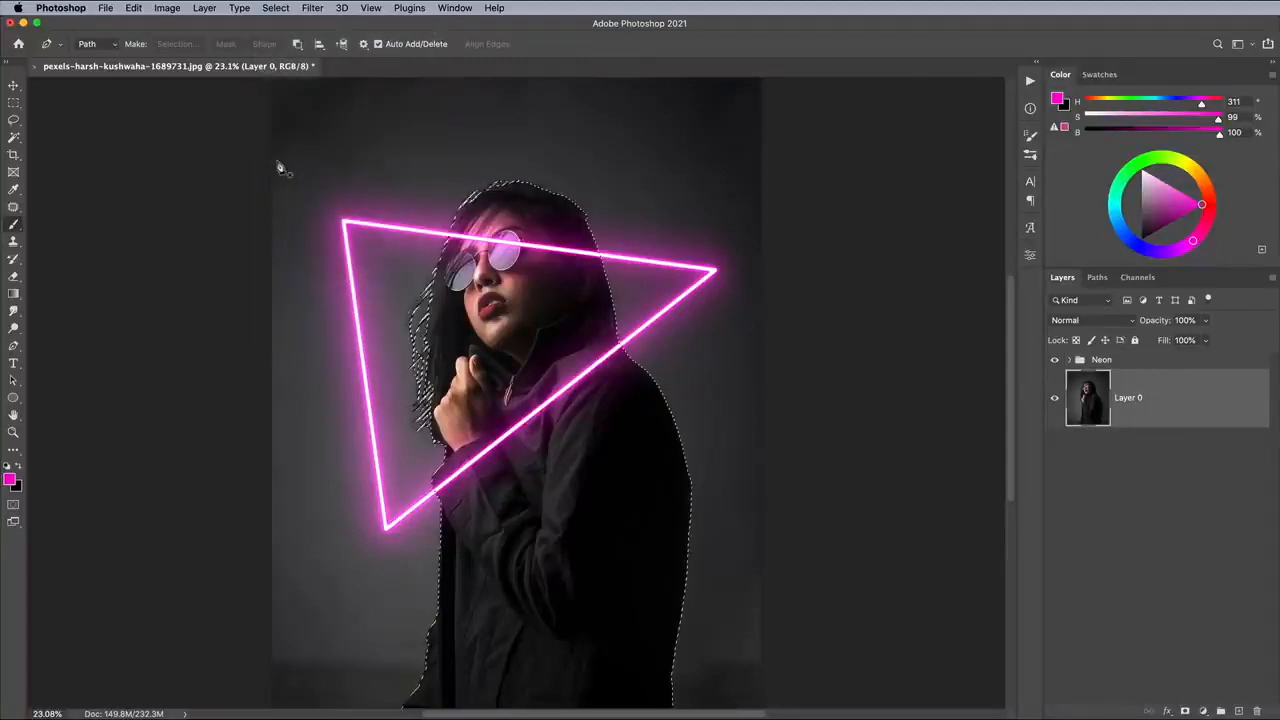
# Mask the Neon group with the selection and invert the mask to place the triangle behind the woman.
pyautogui.click(1120, 362)
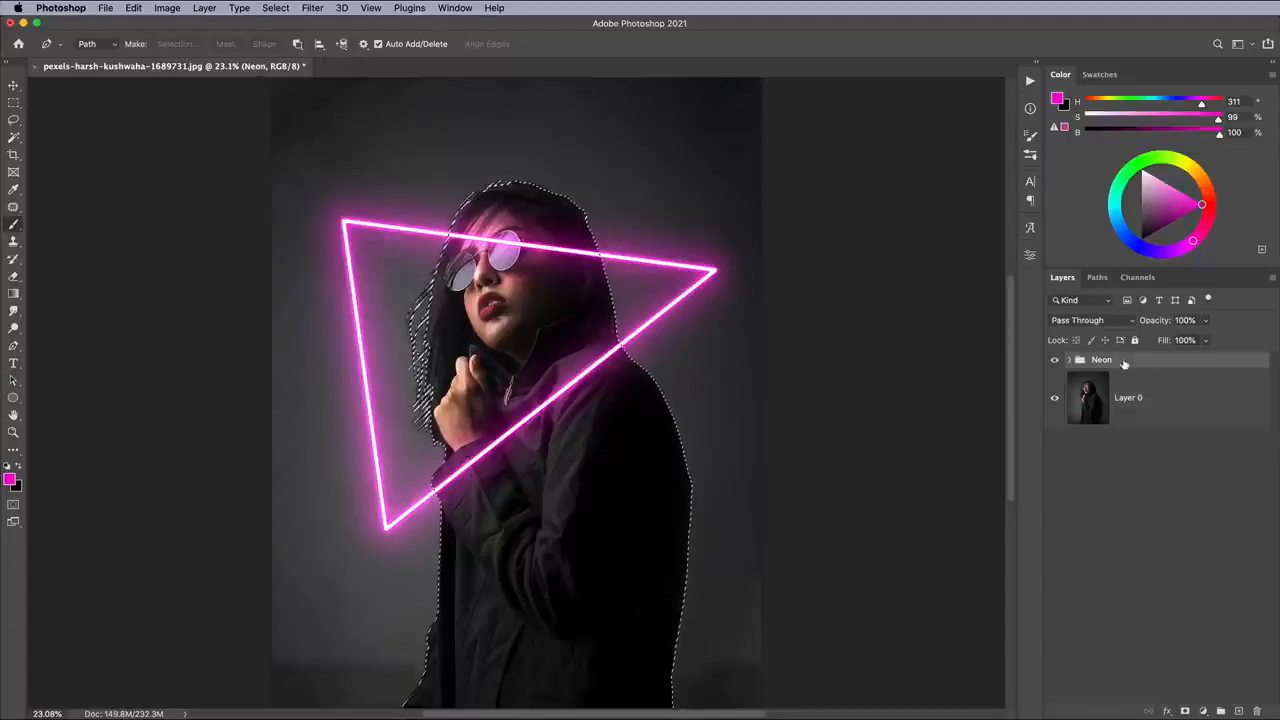
pyautogui.click(1186, 711)
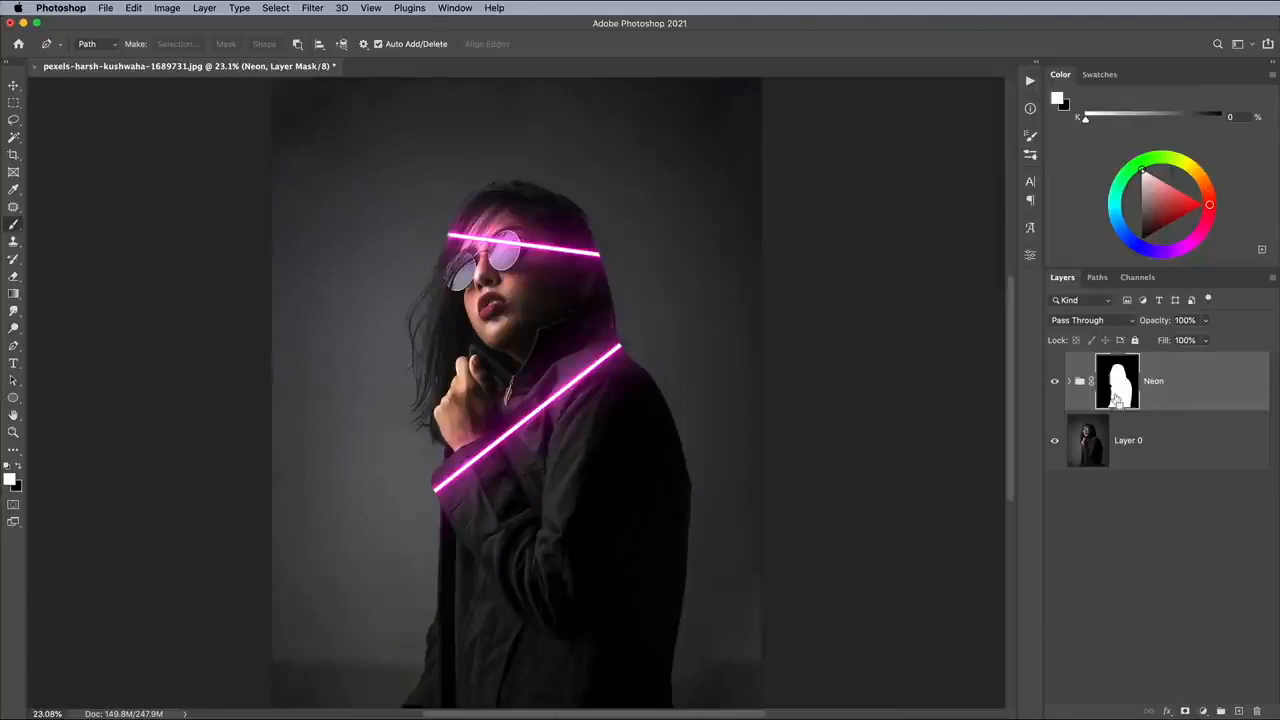
pyautogui.press('super+i')
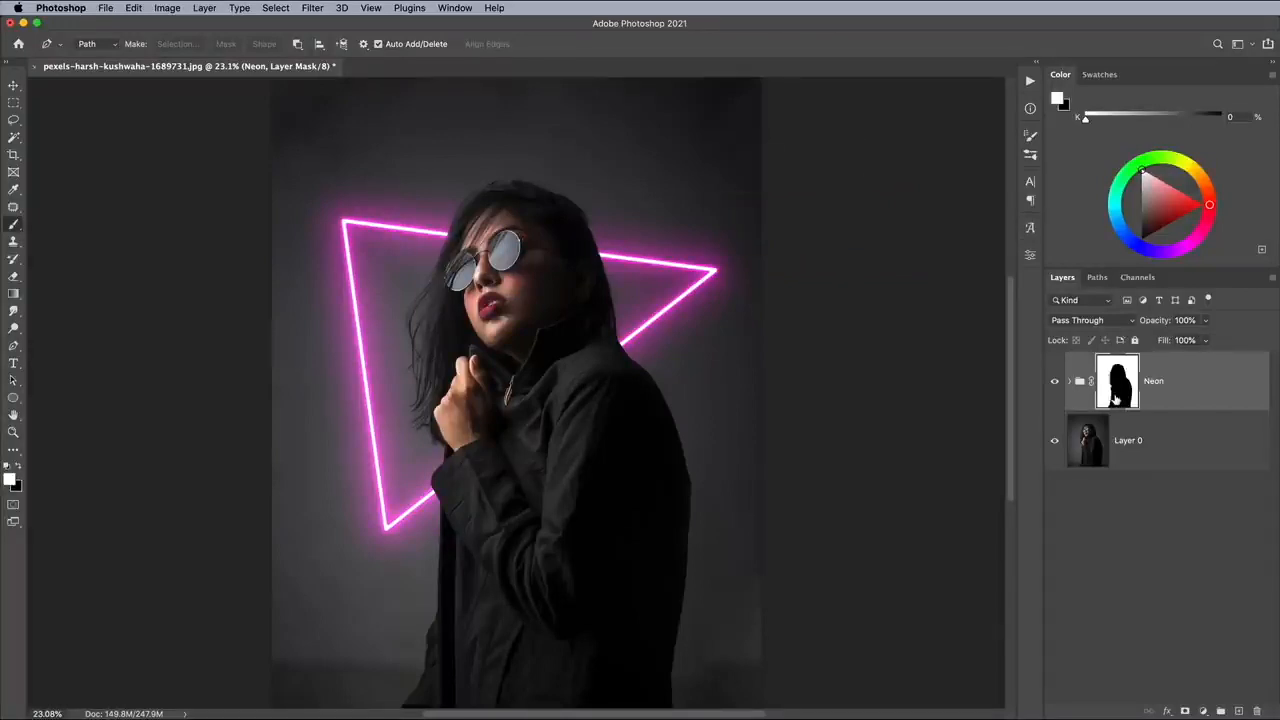
# Brush white on the Neon group's mask to restore the triangle's lower diagonal edge across the jacket and sleeve.
pyautogui.click(13, 224)
pyautogui.press('super+plus')
pyautogui.press('super+plus')
pyautogui.press('super+plus')
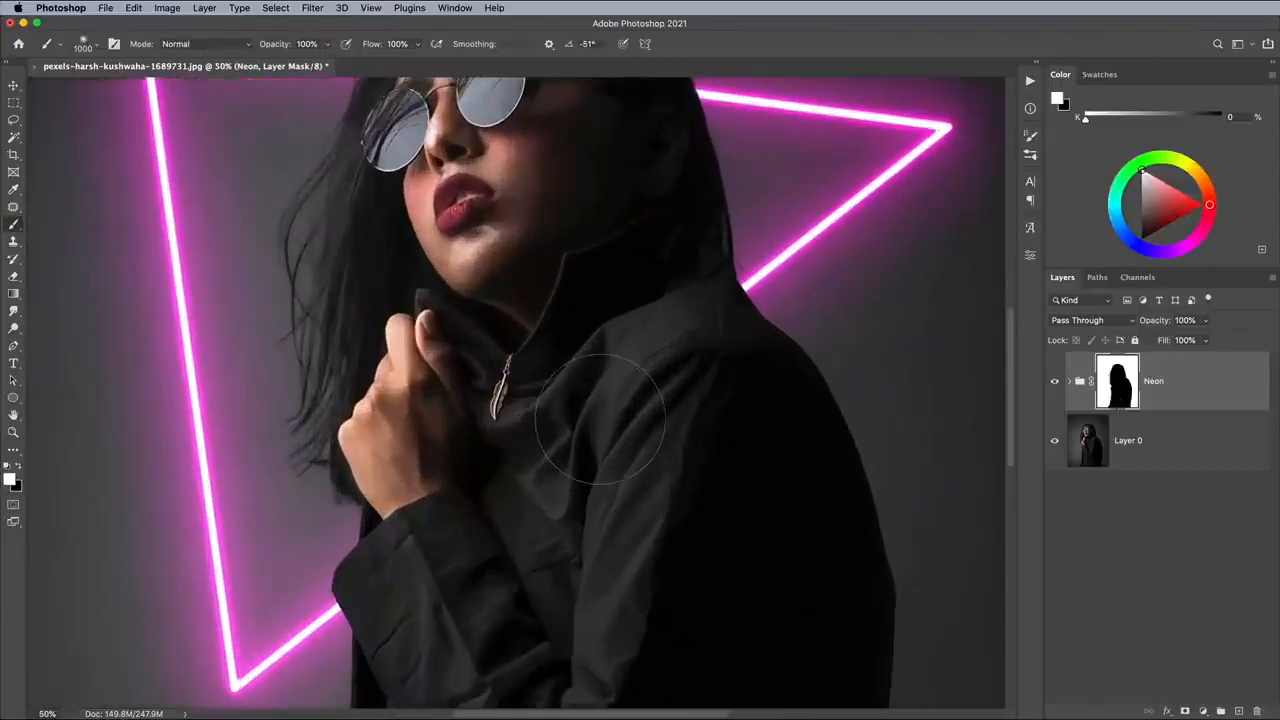
pyautogui.moveTo(735, 285)
pyautogui.mouseDown()
pyautogui.moveTo(500, 460)
pyautogui.moveTo(405, 590)
pyautogui.moveTo(352, 604)
pyautogui.moveTo(383, 645)
pyautogui.mouseUp()
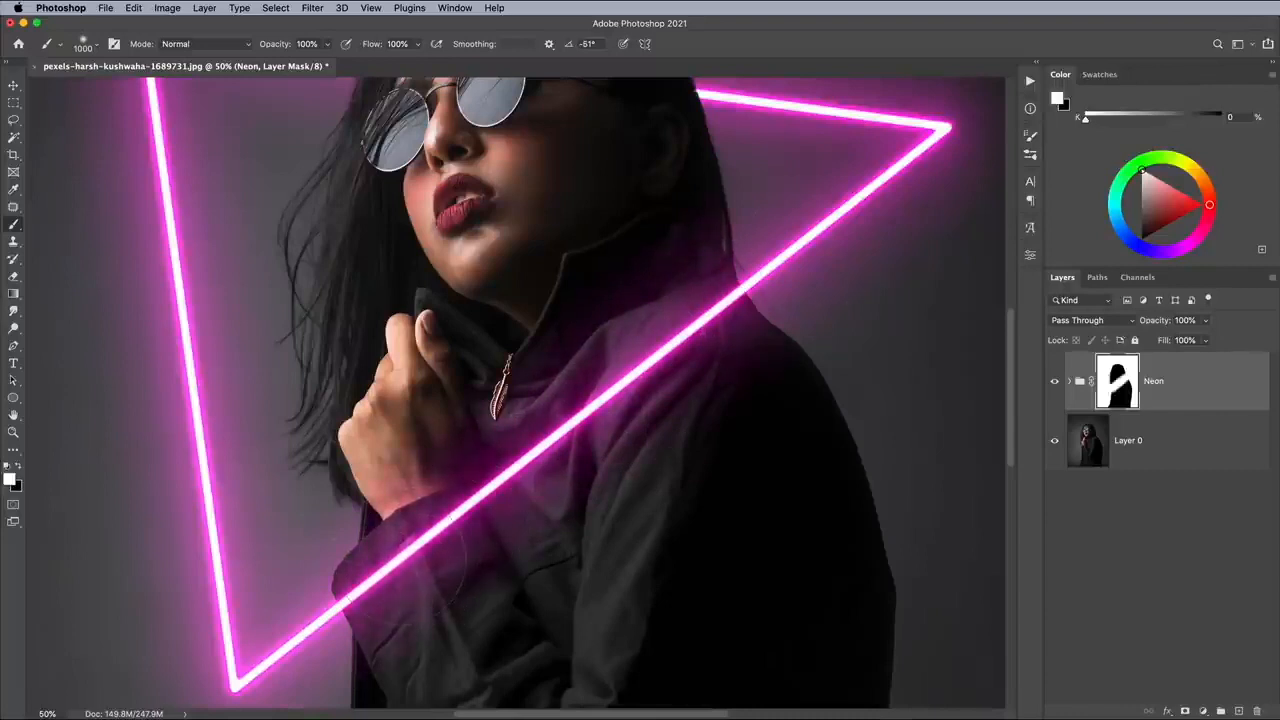
pyautogui.press('super+minus')
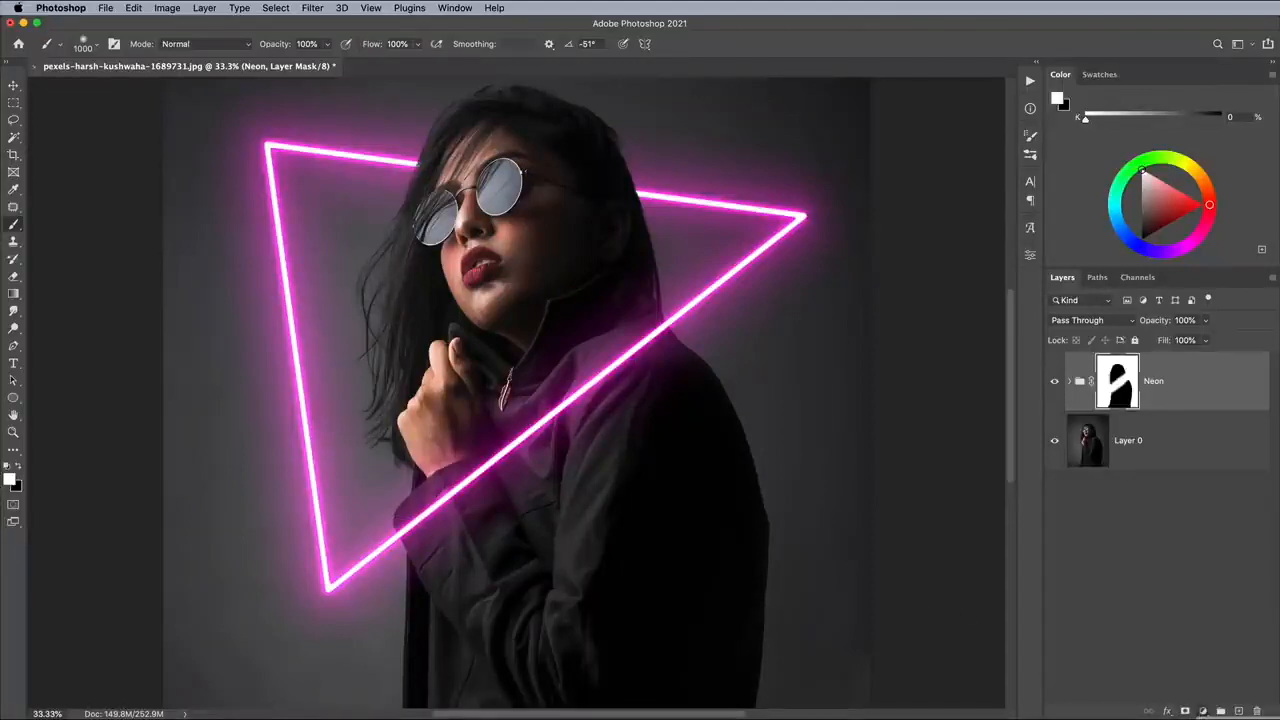
# Add a Hue/Saturation adjustment layer above the Neon group, colorized with hue 313 and saturation 100.
pyautogui.click(1203, 711)
pyautogui.click(1232, 565)
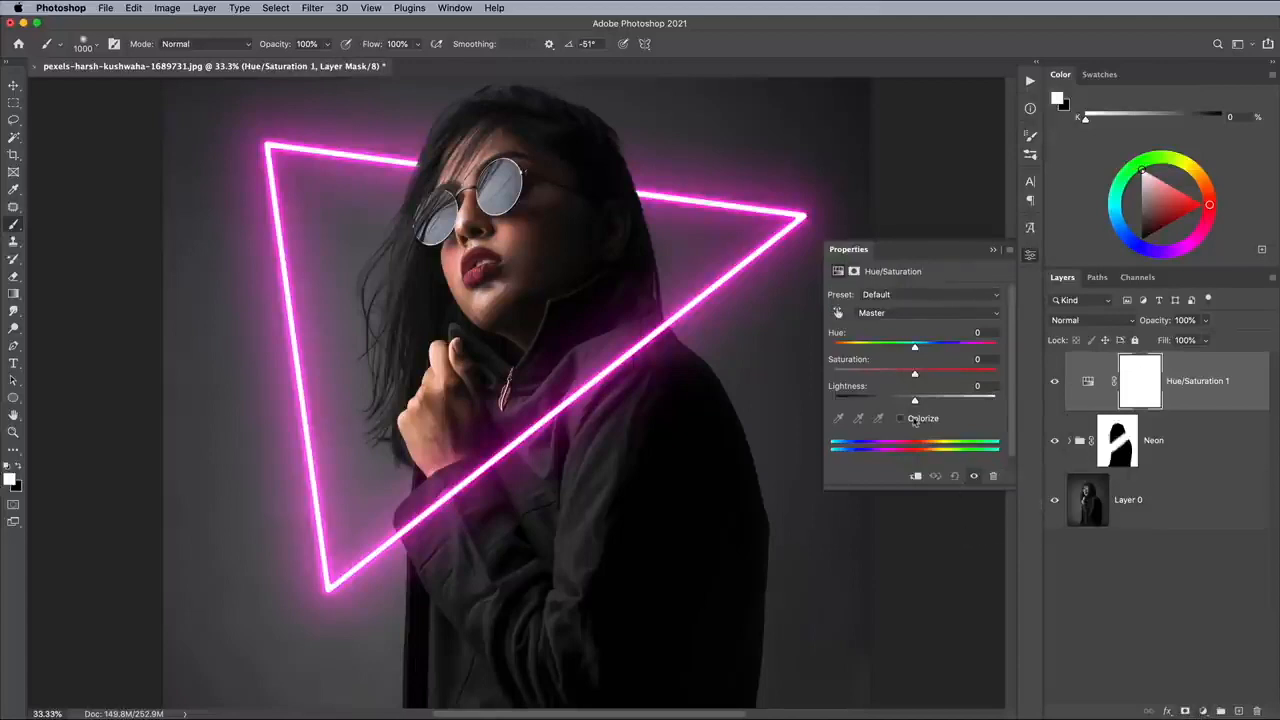
pyautogui.click(913, 420)
pyautogui.moveTo(933, 374); pyautogui.dragTo(1053, 380)
pyautogui.moveTo(834, 347); pyautogui.dragTo(972, 350)
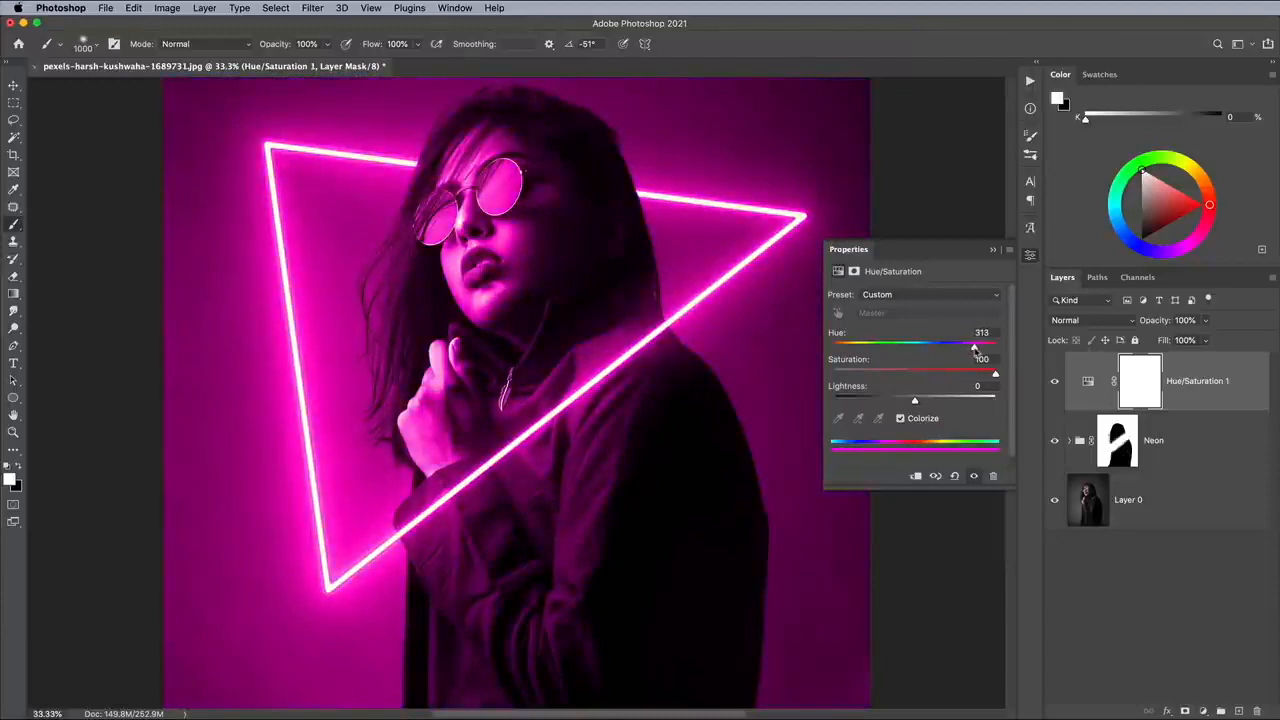
# Split the Hue/Saturation layer's This Layer Blend If shadow slider to 0 / 120 so the tint fades in the dark tones.
pyautogui.doubleClick(1219, 369)
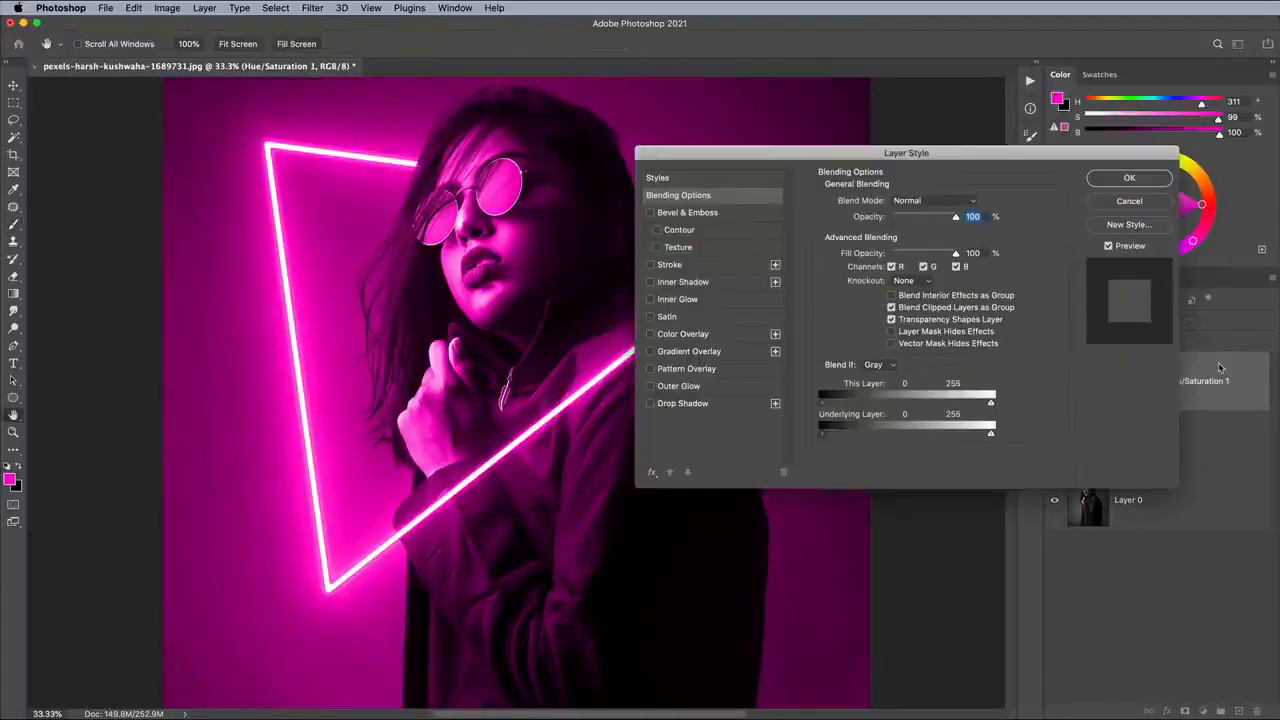
pyautogui.moveTo(829, 405); pyautogui.dragTo(910, 409)
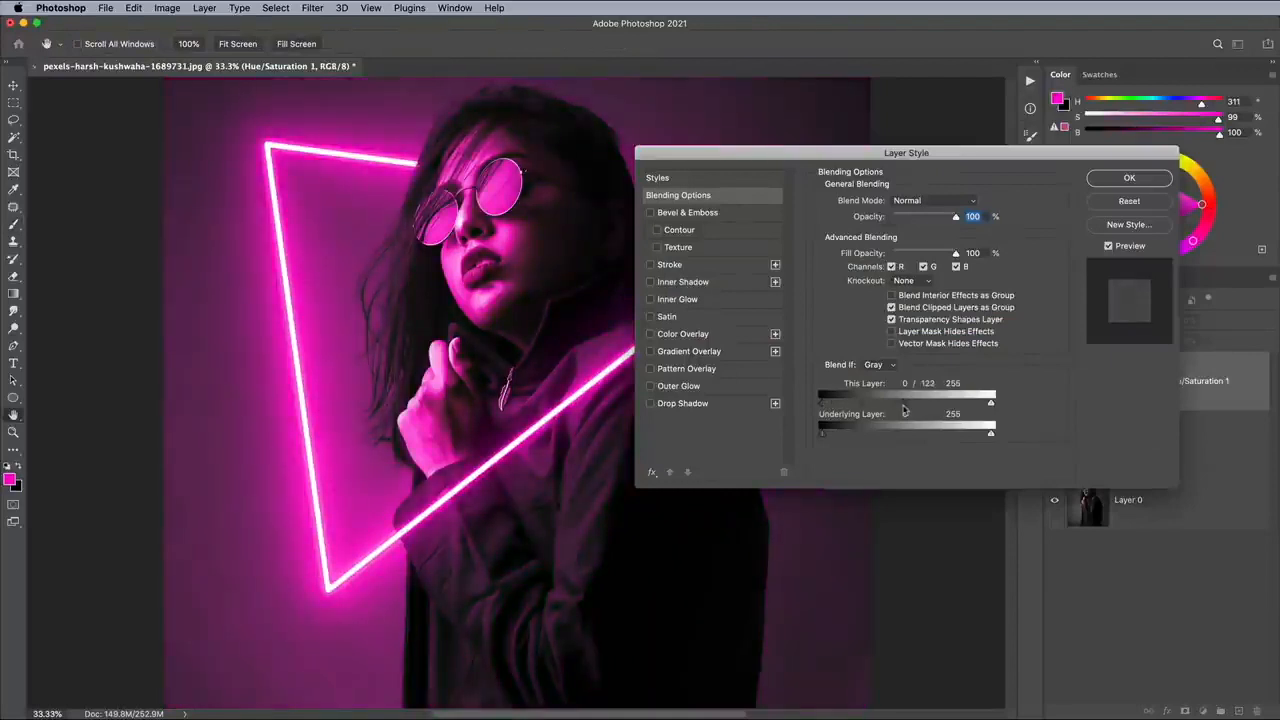
pyautogui.moveTo(902, 409); pyautogui.dragTo(901, 410)
pyautogui.click(1106, 180)
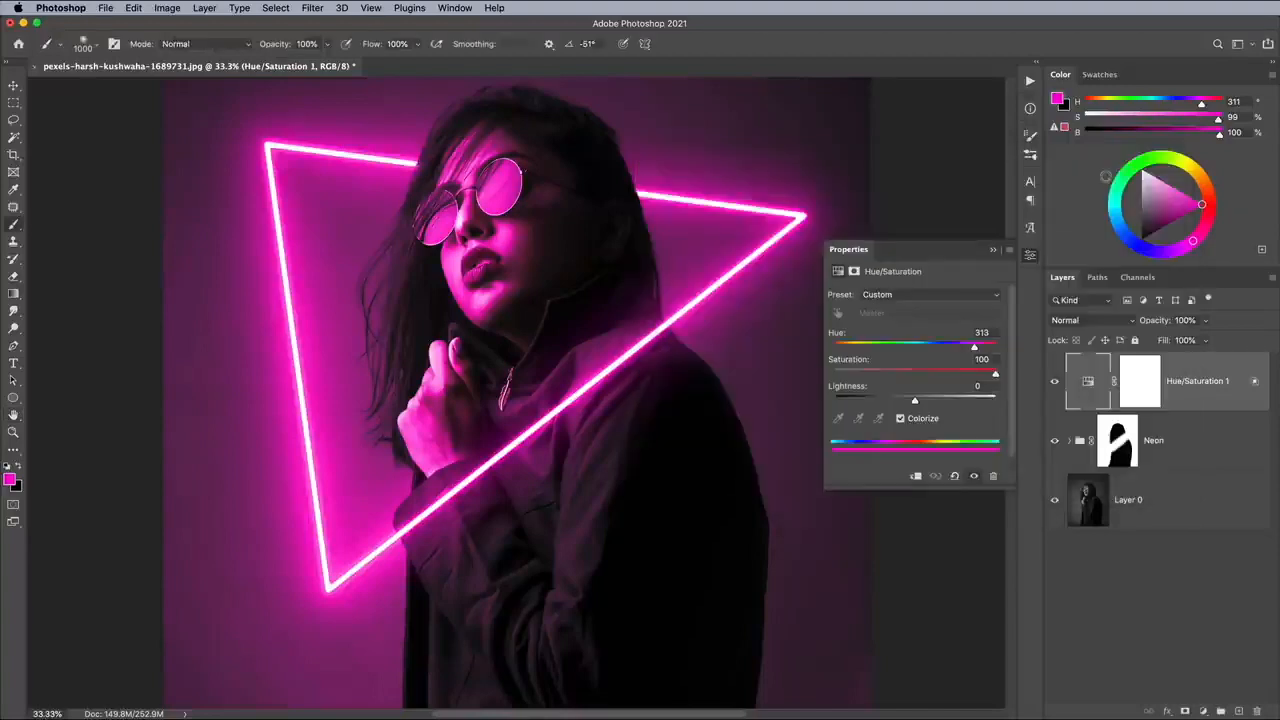
pyautogui.click(1031, 254)
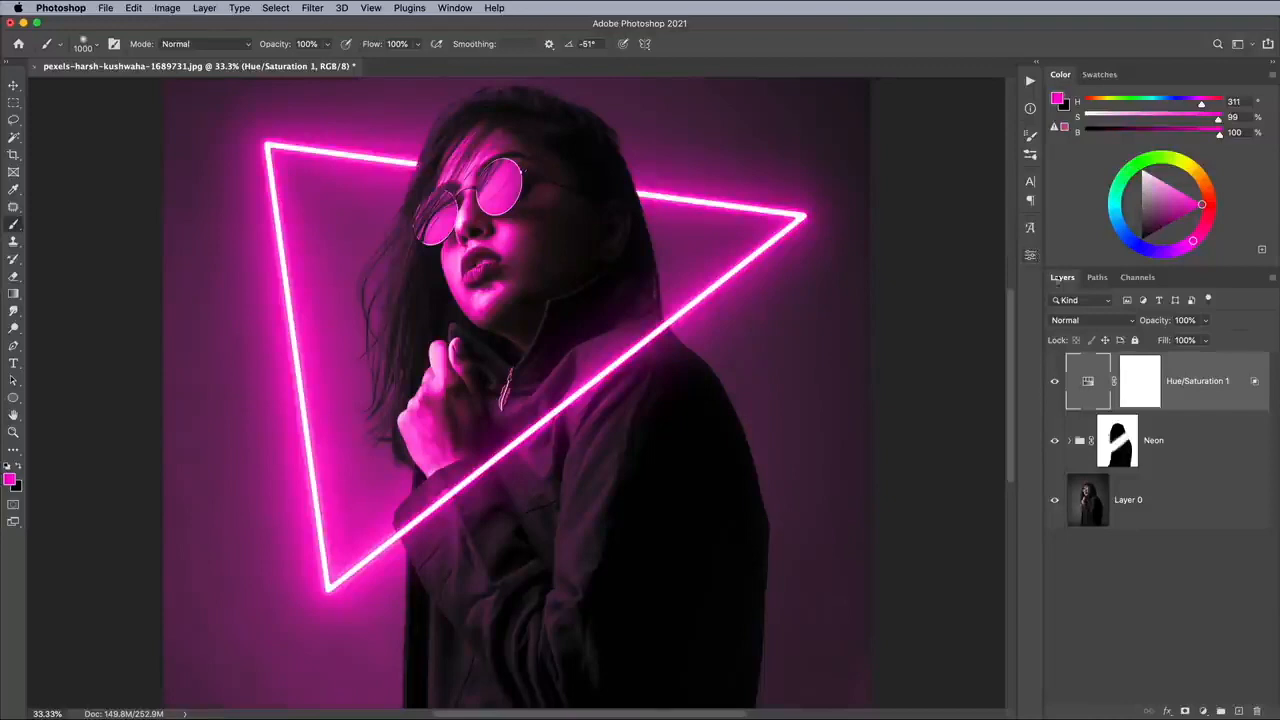
# On a new top layer, dab the pink glow with an 800 px soft brush where the triangle passes behind both sides of the head.
pyautogui.click(1239, 711)
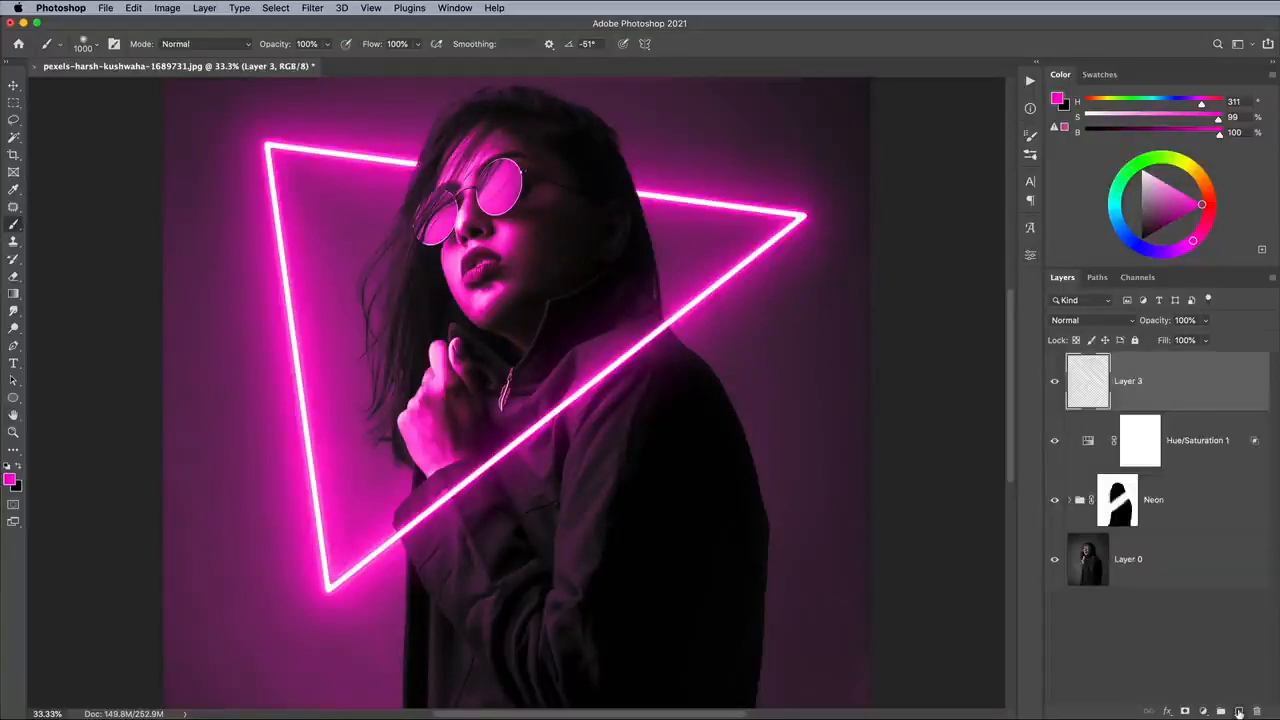
pyautogui.press('[')
pyautogui.press('[')
pyautogui.press('[')
pyautogui.press(']')
pyautogui.click(628, 192)
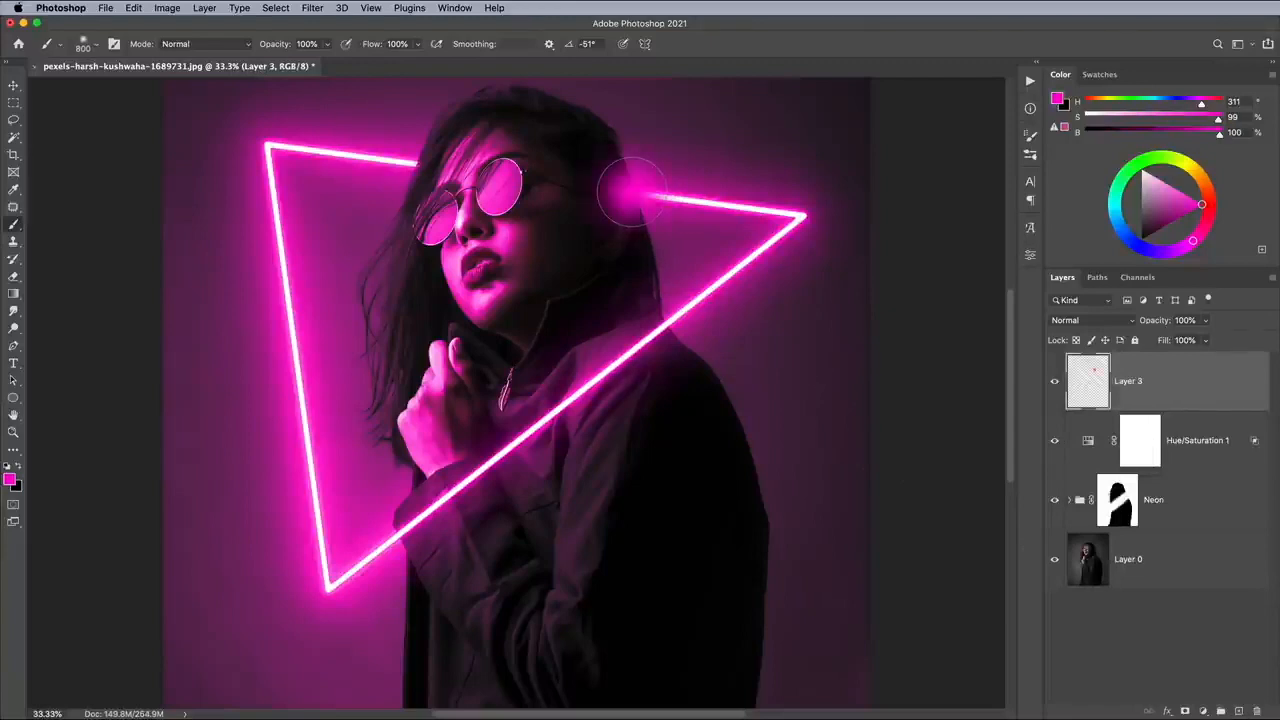
pyautogui.click(428, 163)
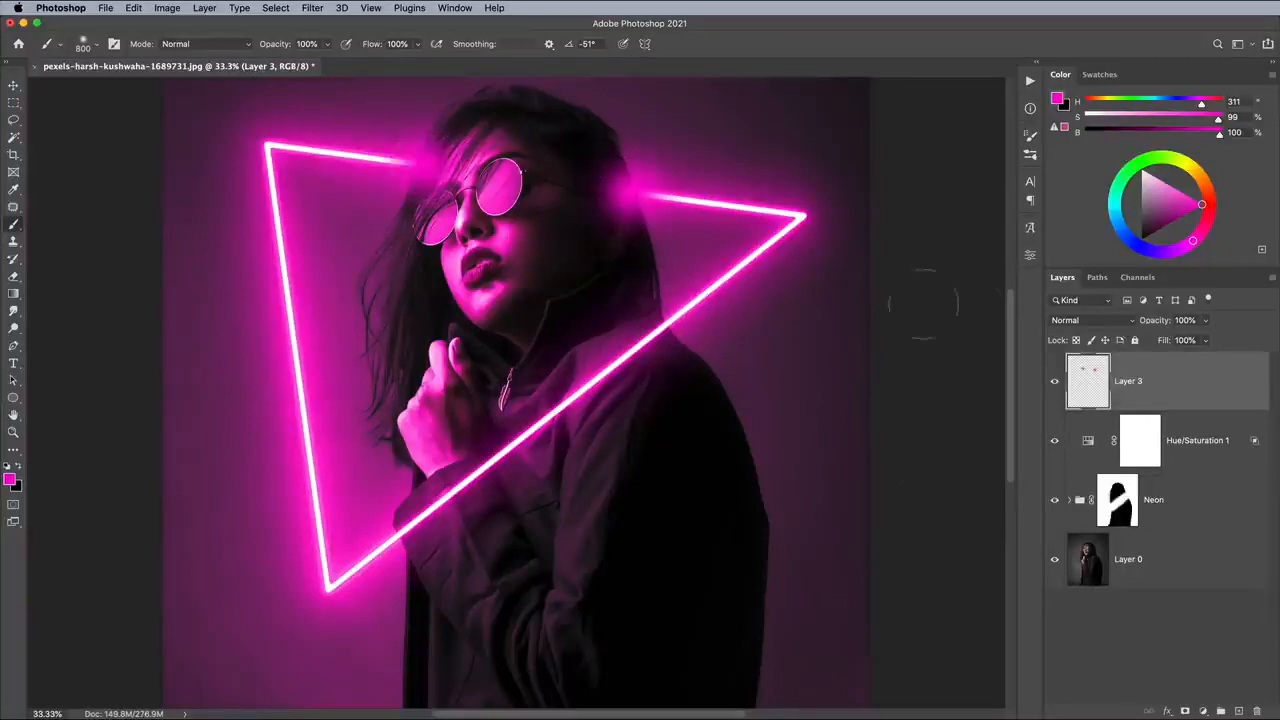
# Blend the pink dab layer with Linear Dodge (Add) and reduce its fill to 25%.
pyautogui.click(1080, 321)
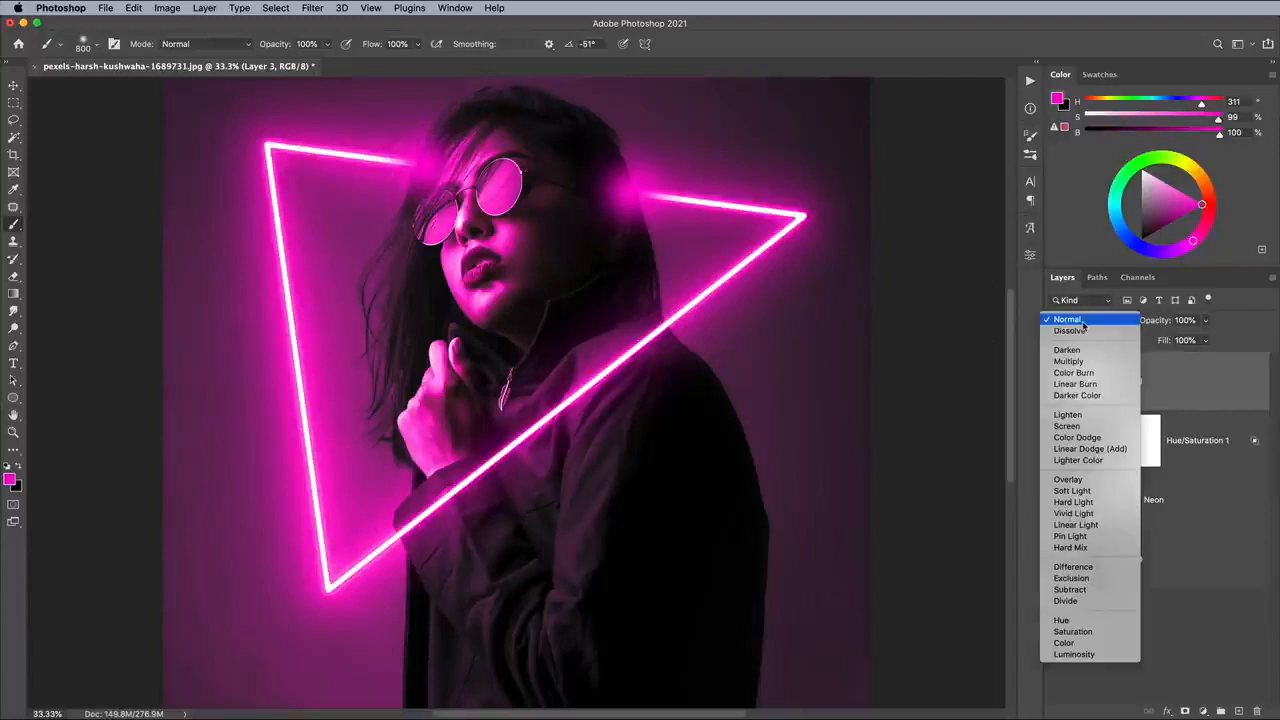
pyautogui.click(1087, 449)
pyautogui.click(1208, 341)
pyautogui.moveTo(1206, 359); pyautogui.dragTo(1160, 360)
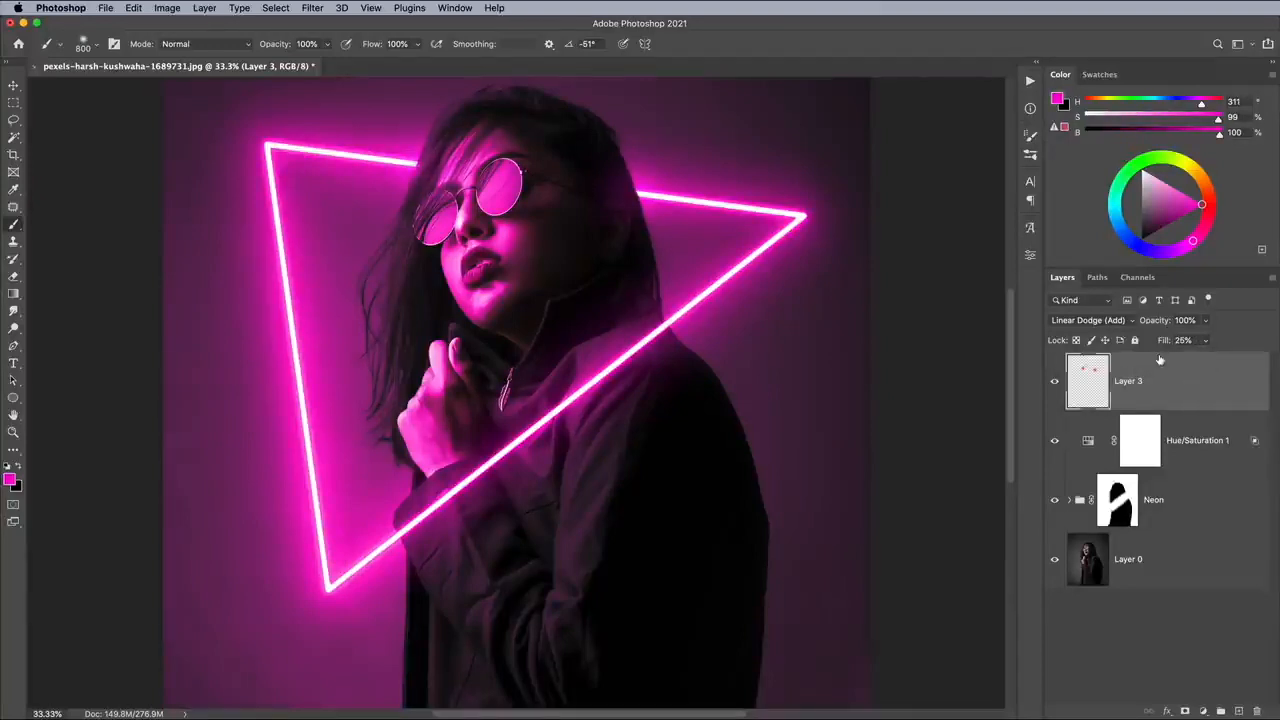
# Add a new layer directly above the photo layer, set the foreground to white and choose the 1800 px Krists Smoke brush.
pyautogui.click(1195, 557)
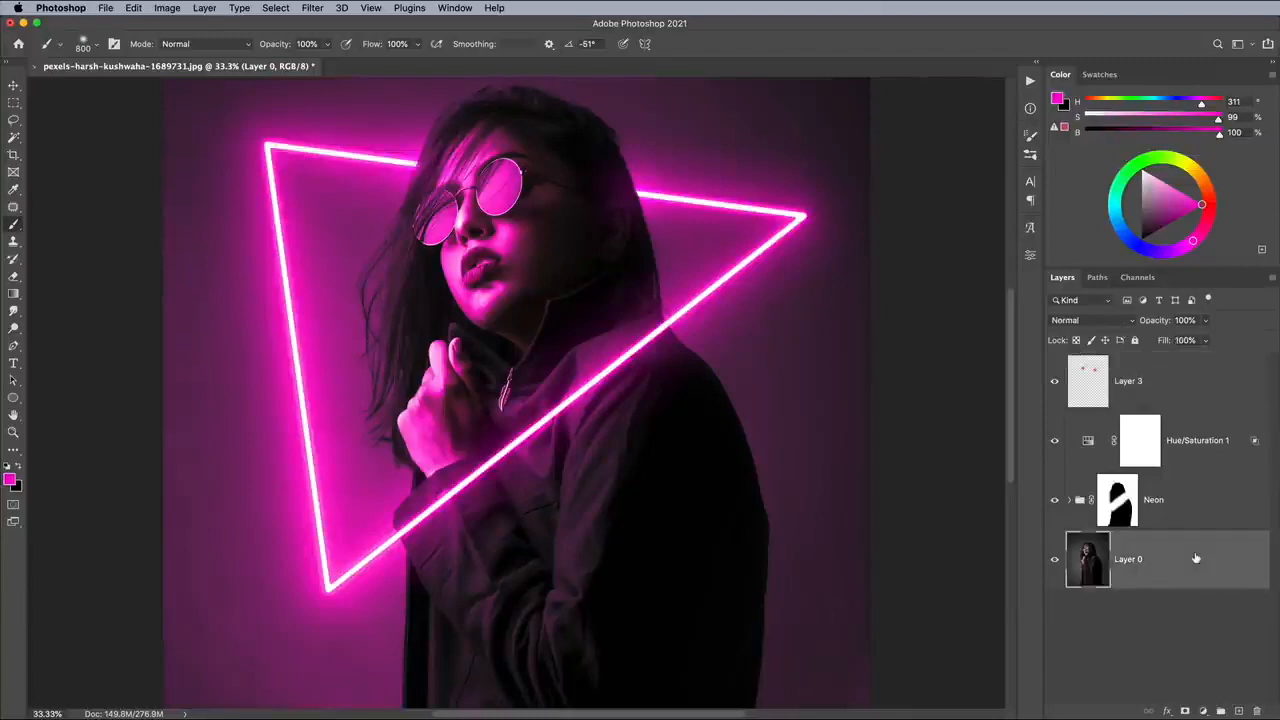
pyautogui.click(1239, 711)
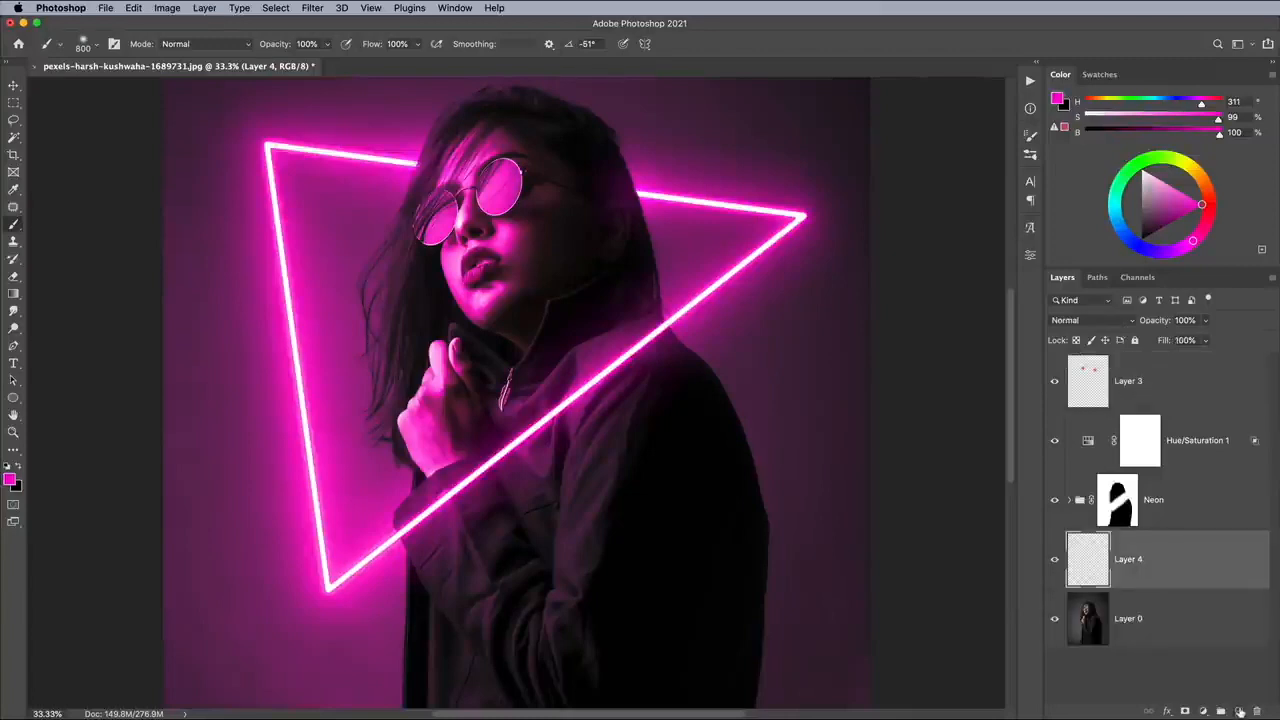
pyautogui.click(8, 467)
pyautogui.click(20, 467)
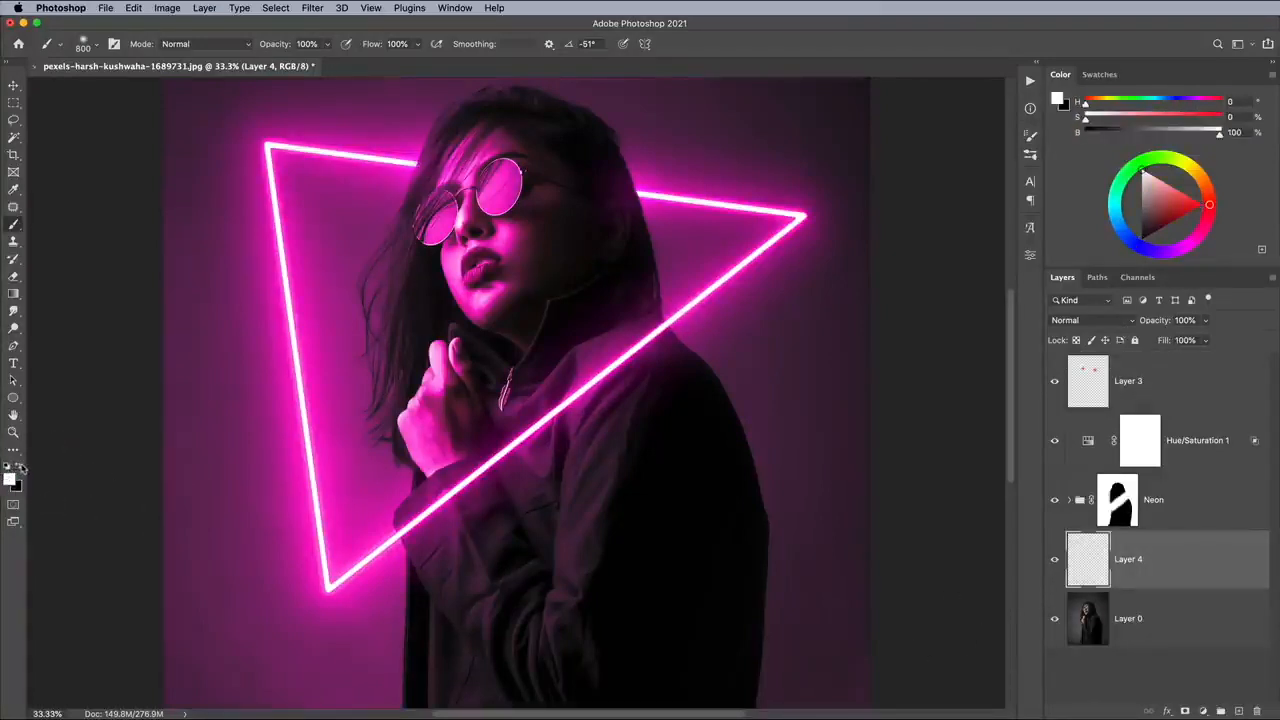
pyautogui.click(84, 44)
pyautogui.scroll(-5, 150, 320)
pyautogui.click(52, 318)
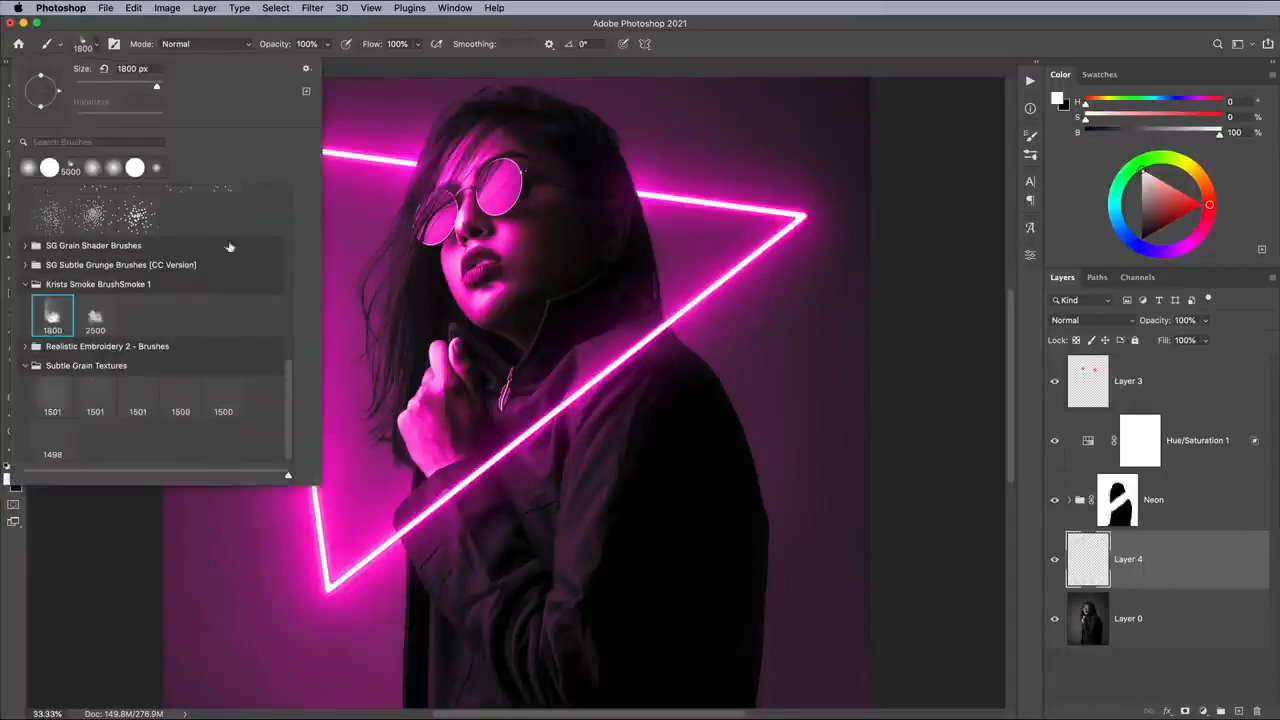
pyautogui.press('Return')
# Stamp white smoke with the enlarged smoke brush across the background and lower body on the new layer.
pyautogui.press(']')
pyautogui.press(']')
pyautogui.press(']')
pyautogui.press(']')
pyautogui.press(']')
pyautogui.press(']')
pyautogui.press(']')
pyautogui.press(']')
pyautogui.press('super+minus')
pyautogui.press('super+minus')
pyautogui.click(380, 545)
pyautogui.click(548, 575)
pyautogui.click(658, 558)
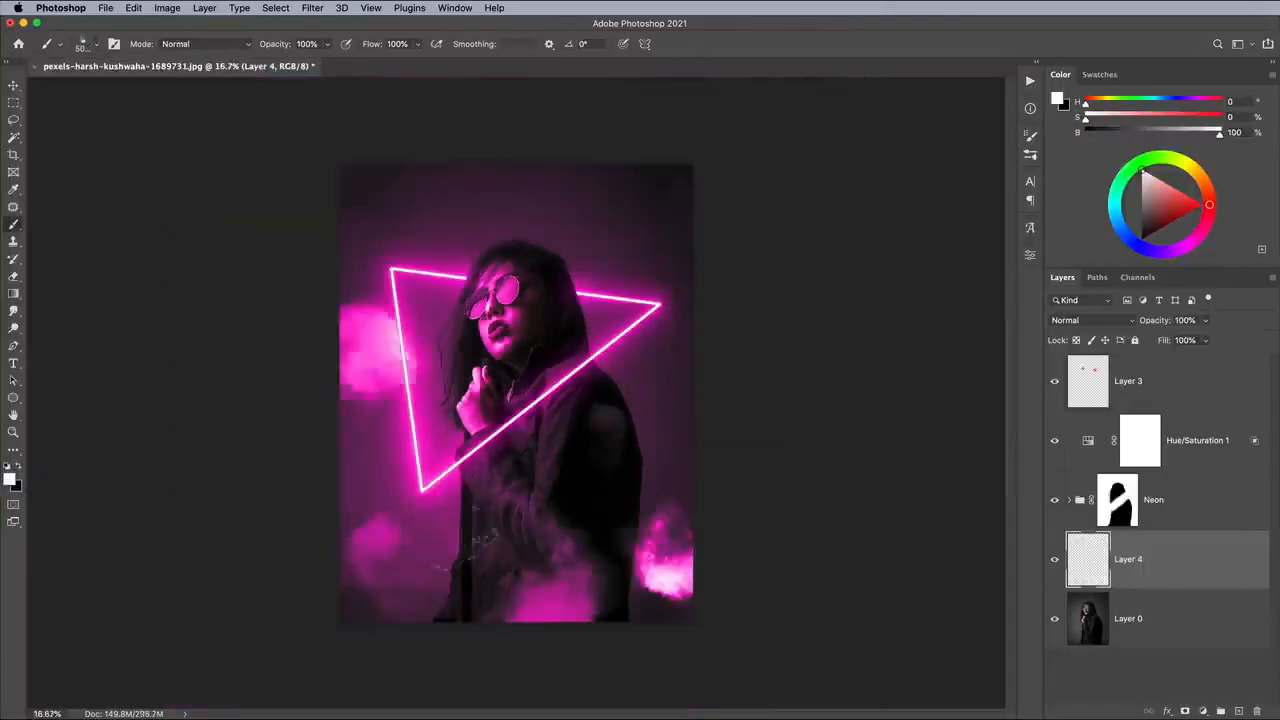
pyautogui.click(372, 375)
pyautogui.click(410, 520)
pyautogui.click(530, 550)
pyautogui.click(650, 460)
pyautogui.click(635, 235)
pyautogui.click(385, 215)
pyautogui.click(385, 620)
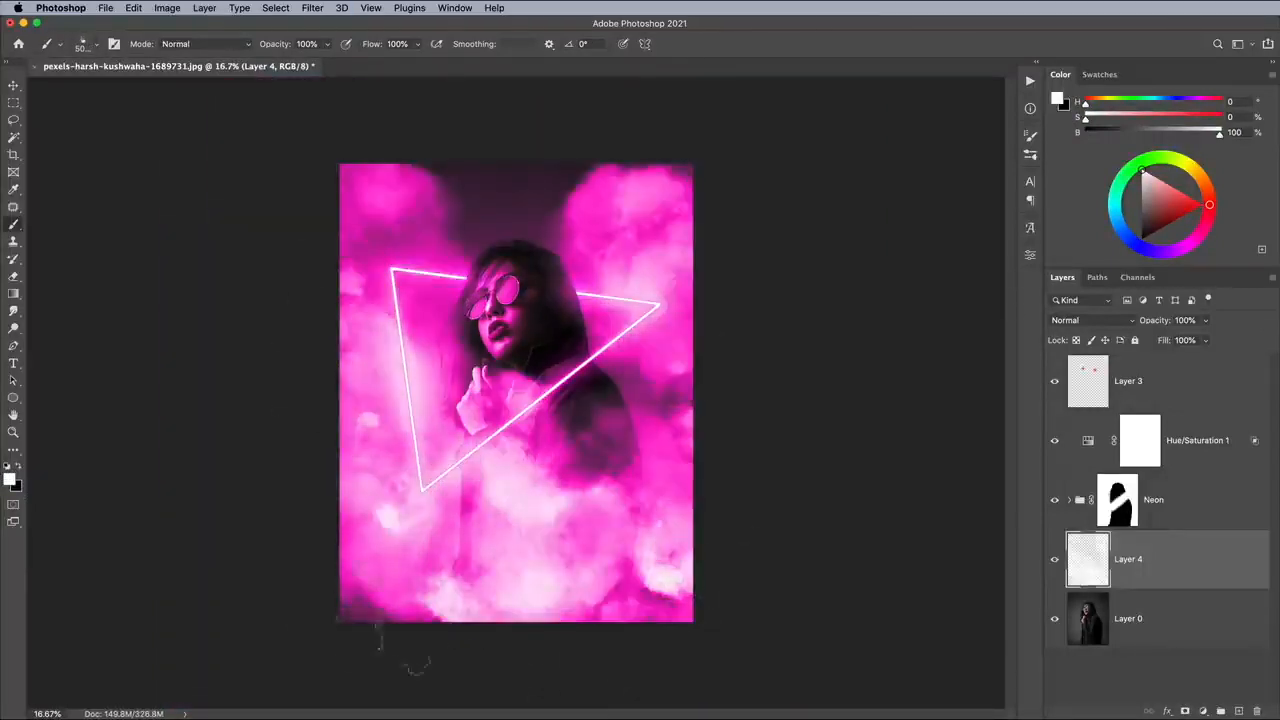
# Add a mask to the smoke layer and set the brush flow to 55%.
pyautogui.click(1185, 711)
pyautogui.click(418, 45)
pyautogui.moveTo(417, 61); pyautogui.dragTo(389, 63)
pyautogui.click(692, 48)
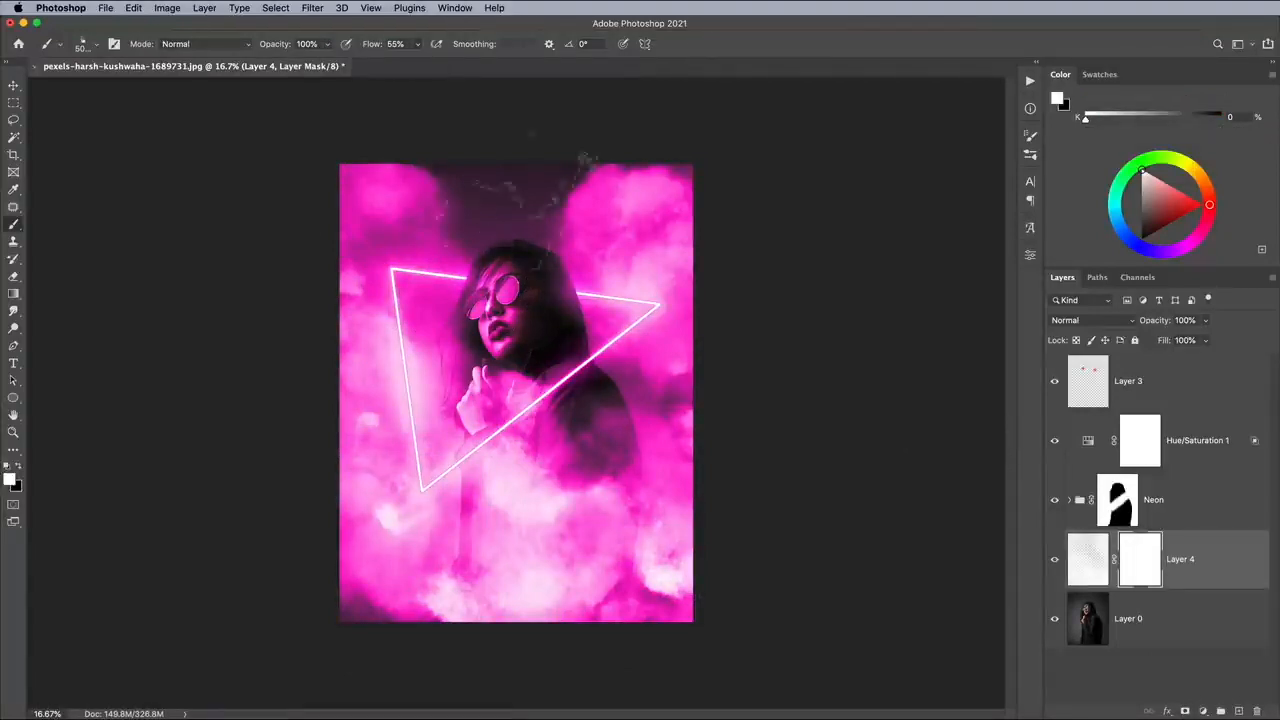
# Paint black smoke dabs on the smoke layer's mask to thin the smoke over the woman and around the background.
pyautogui.press('x')
pyautogui.click(400, 265)
pyautogui.click(630, 260)
pyautogui.click(530, 490)
pyautogui.click(480, 410)
pyautogui.click(630, 245)
pyautogui.click(390, 205)
pyautogui.click(625, 380)
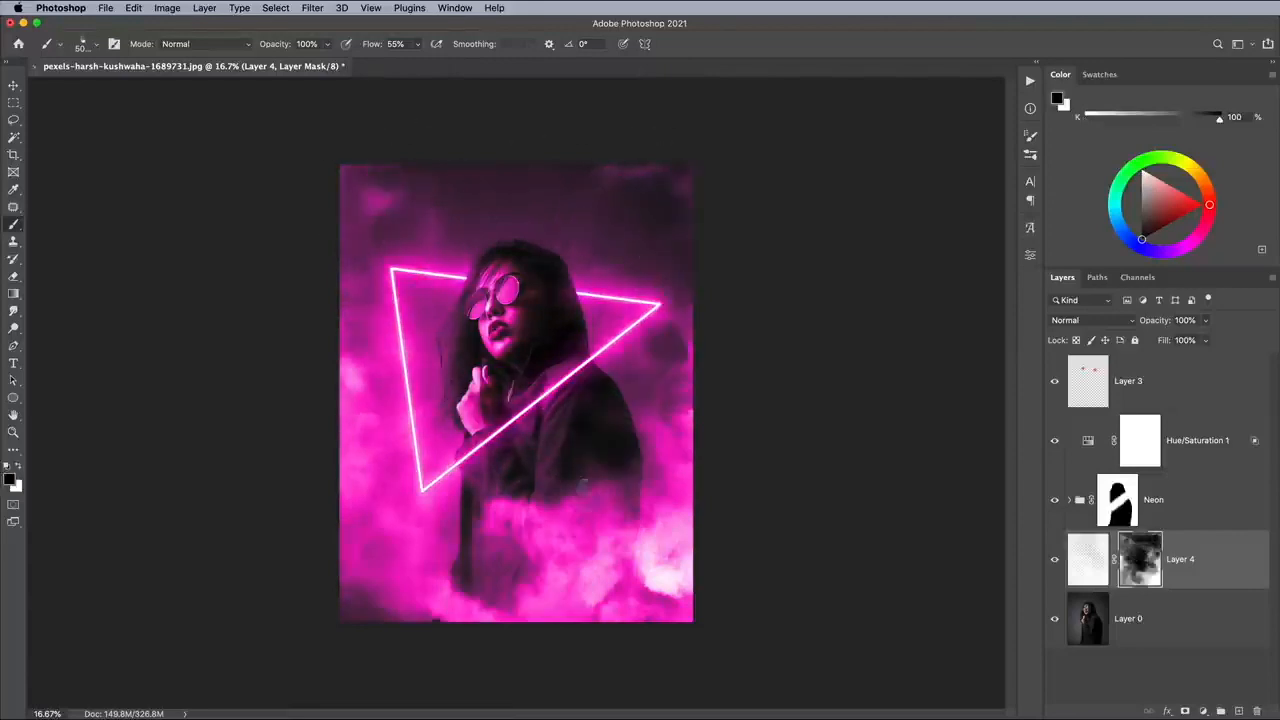
pyautogui.click(635, 535)
pyautogui.click(510, 565)
pyautogui.click(410, 490)
pyautogui.click(575, 530)
pyautogui.click(550, 610)
pyautogui.click(630, 585)
pyautogui.click(355, 420)
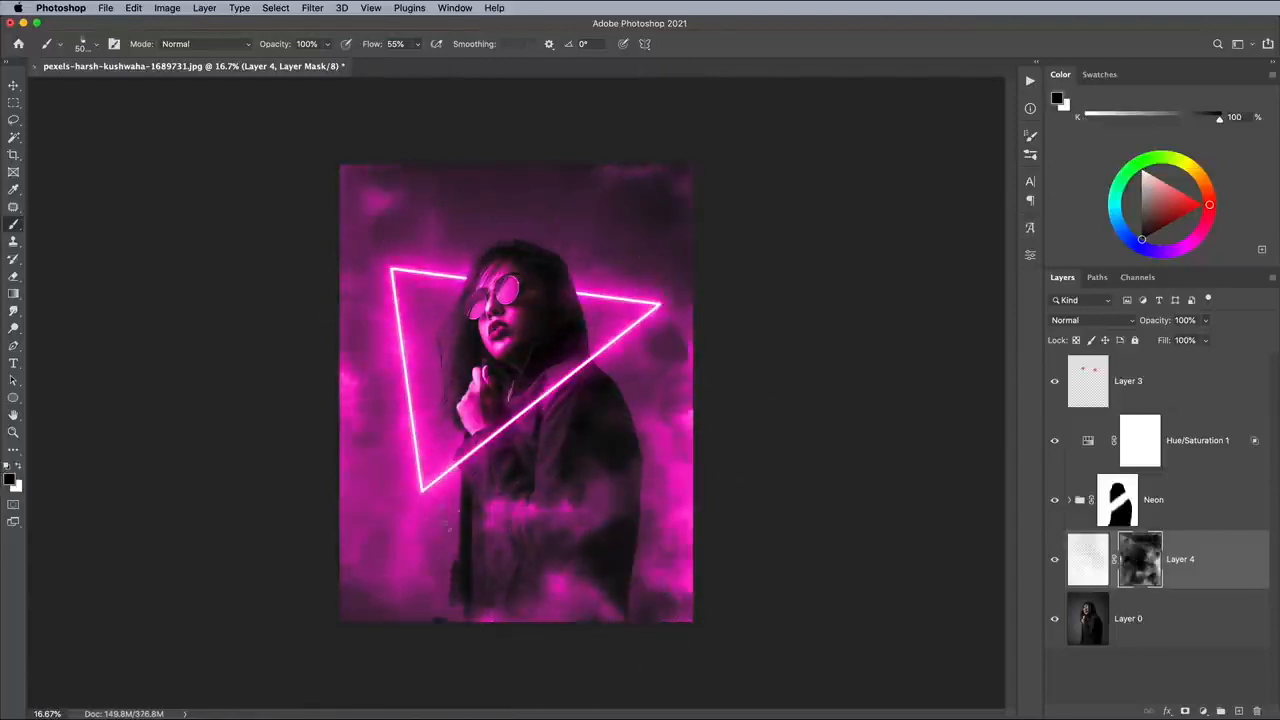
pyautogui.click(547, 553)
pyautogui.click(660, 450)
pyautogui.click(655, 385)
pyautogui.click(350, 405)
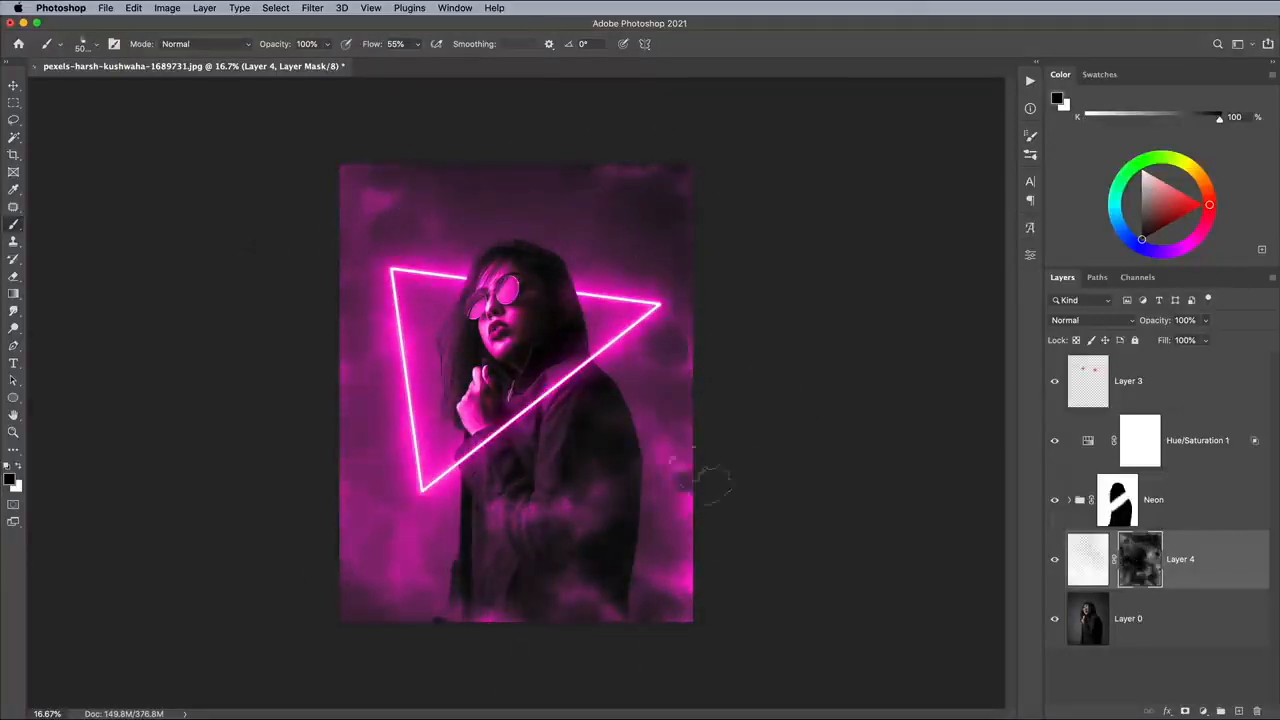
pyautogui.click(630, 490)
pyautogui.click(370, 222)
pyautogui.click(330, 525)
pyautogui.click(545, 570)
pyautogui.press('x')
pyautogui.click(560, 566)
pyautogui.press('super+z')
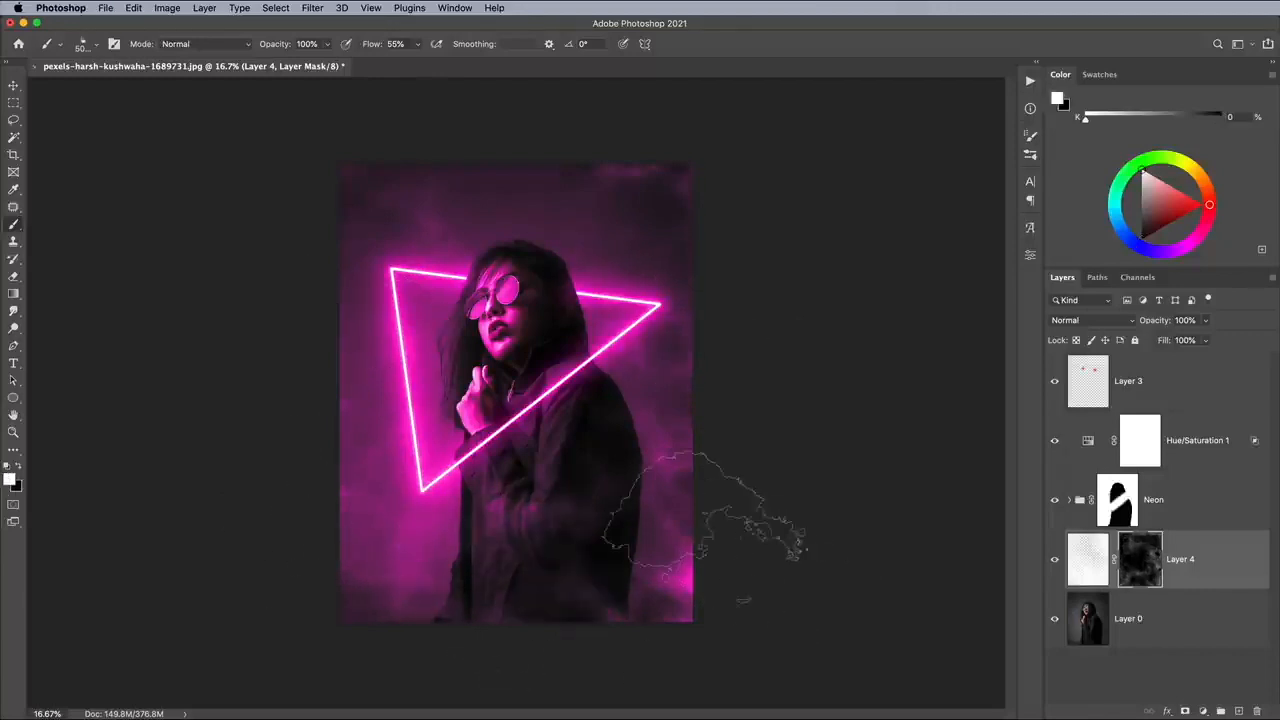
pyautogui.press('x')
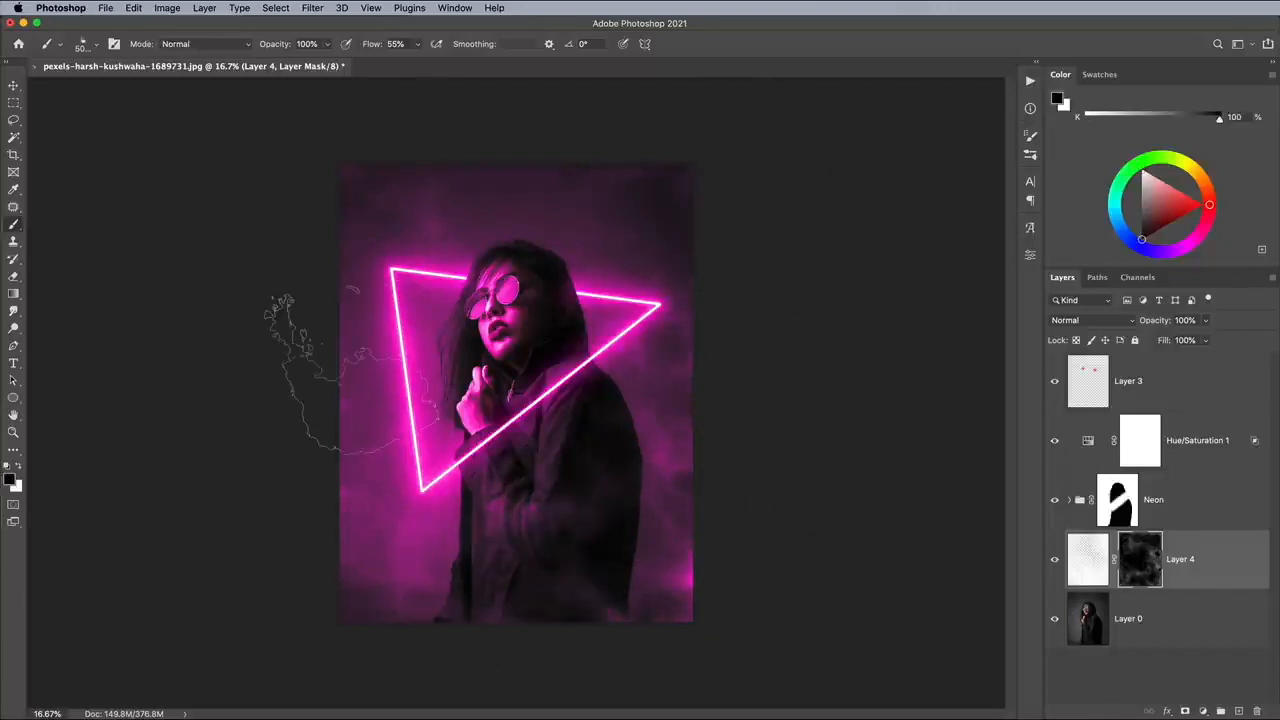
# Lower the smoke layer's opacity to 70%.
pyautogui.press('super+plus')
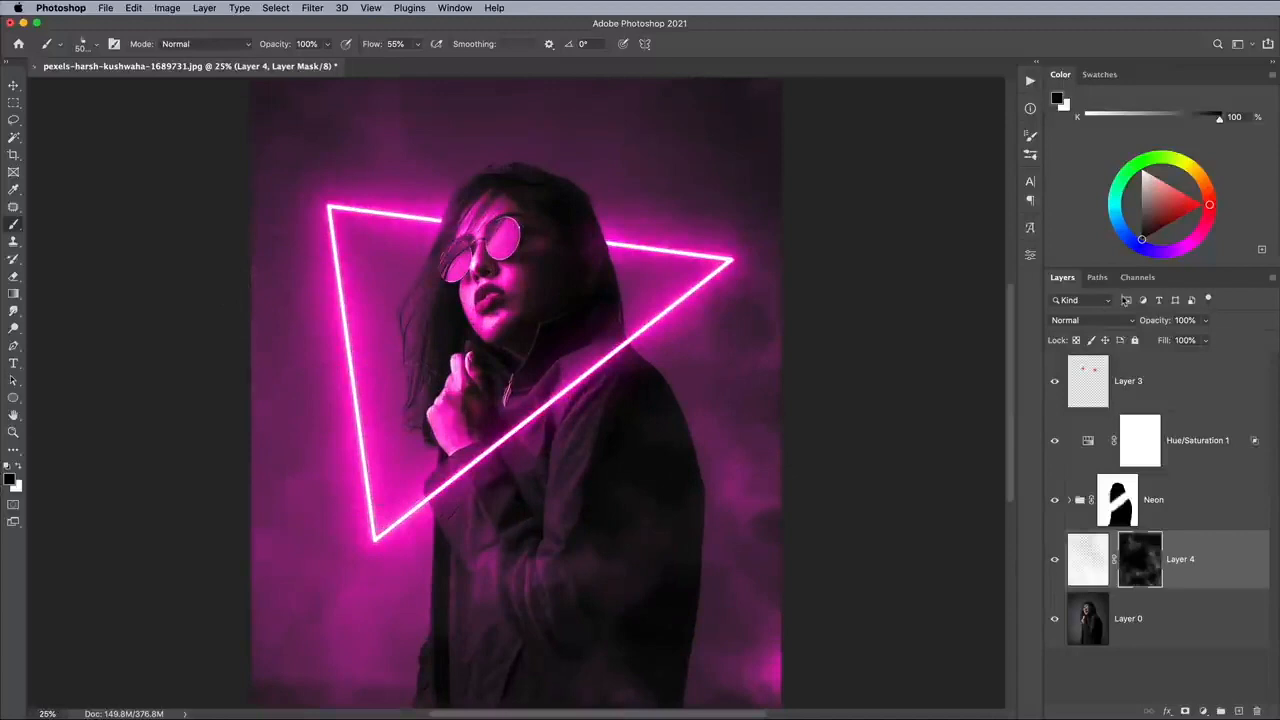
pyautogui.click(1208, 320)
pyautogui.moveTo(1204, 340)
pyautogui.mouseDown()
pyautogui.moveTo(1140, 340)
pyautogui.moveTo(1187, 341)
pyautogui.mouseUp()
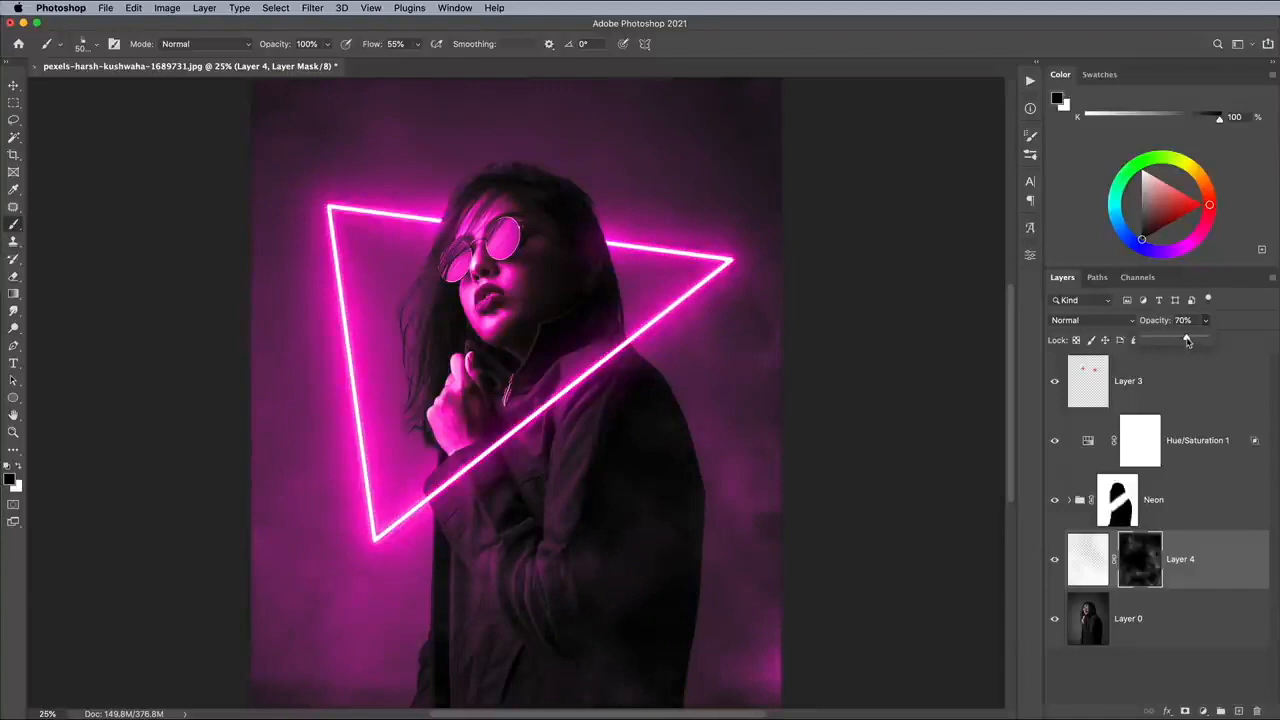
# Add a new layer at the top of the stack and choose a soft round brush at 5000 px with 0% hardness.
pyautogui.click(1189, 384)
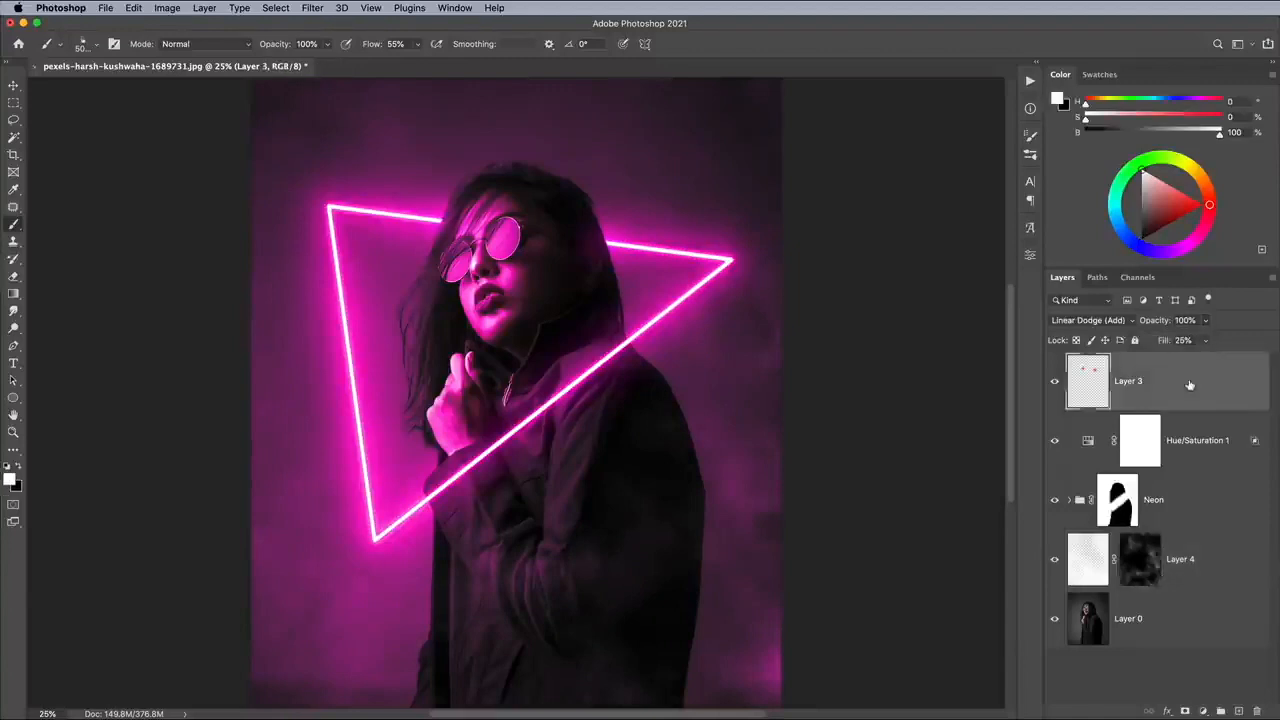
pyautogui.click(1238, 711)
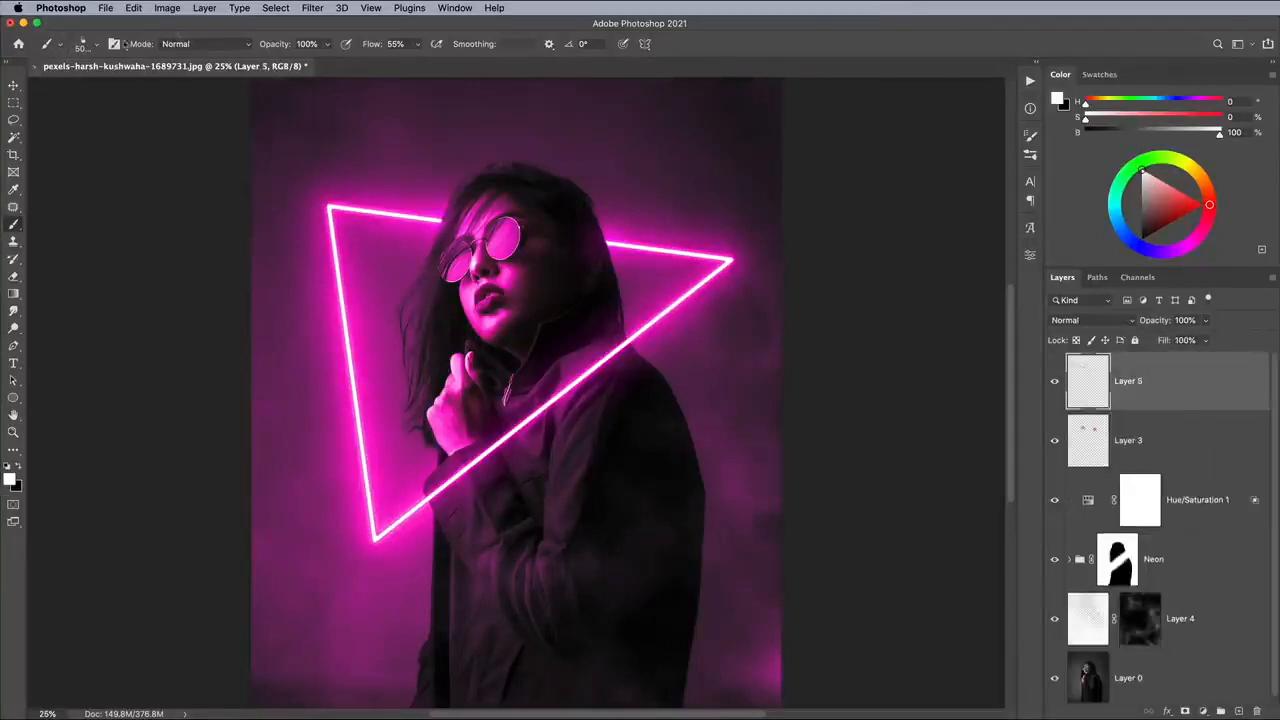
pyautogui.click(80, 45)
pyautogui.click(49, 166)
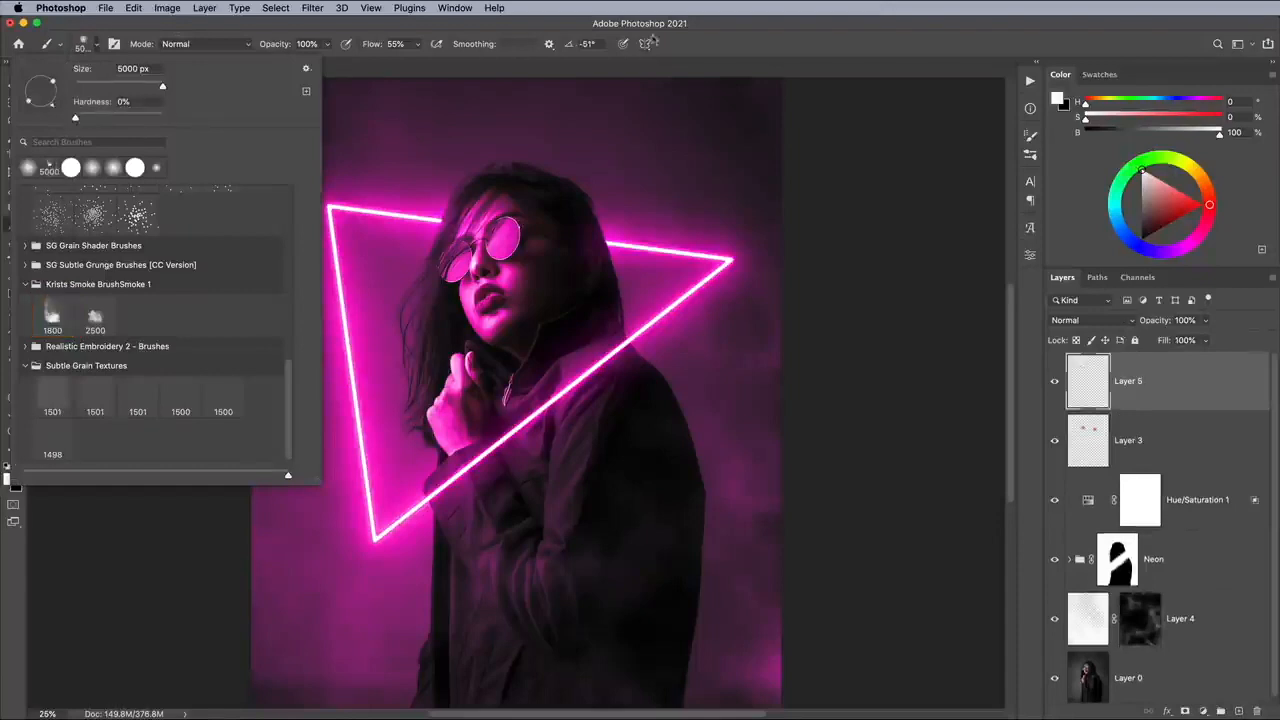
pyautogui.press('Escape')
# Paint vivid blue (H 243, S 98, B 97) down the portrait's right side and across its lower area.
pyautogui.click(11, 480)
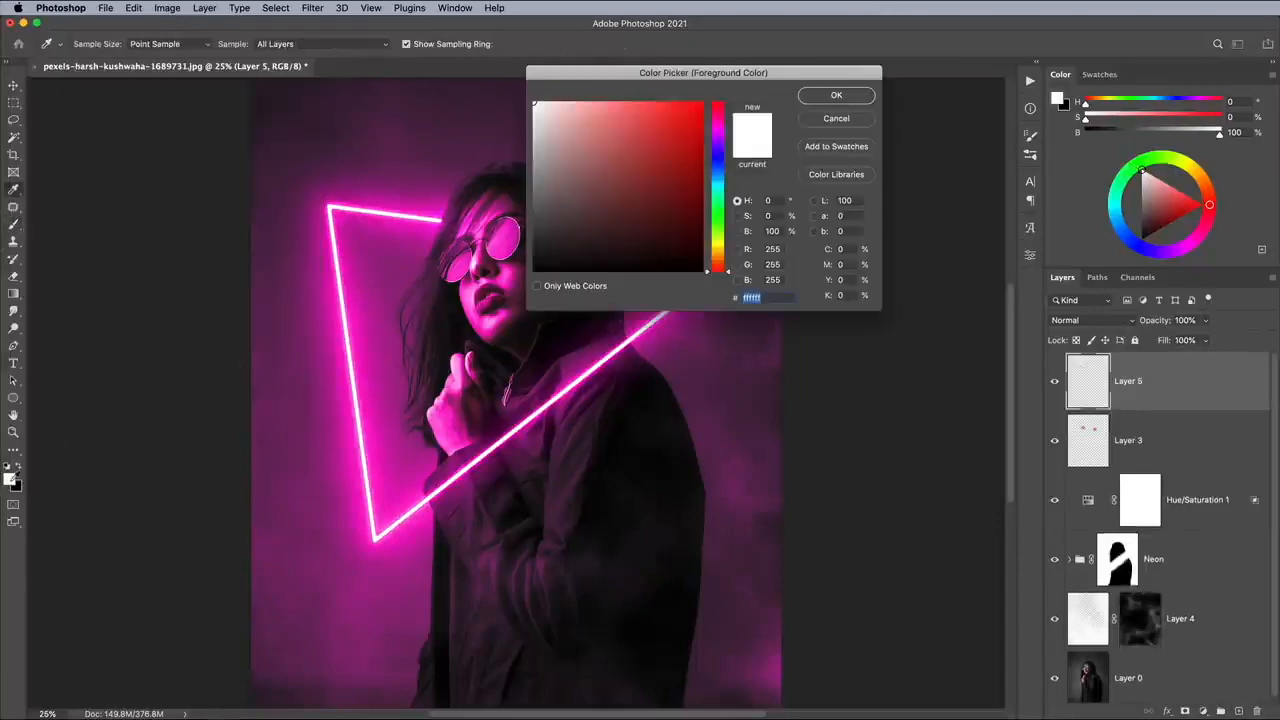
pyautogui.click(718, 157)
pyautogui.click(700, 106)
pyautogui.click(838, 95)
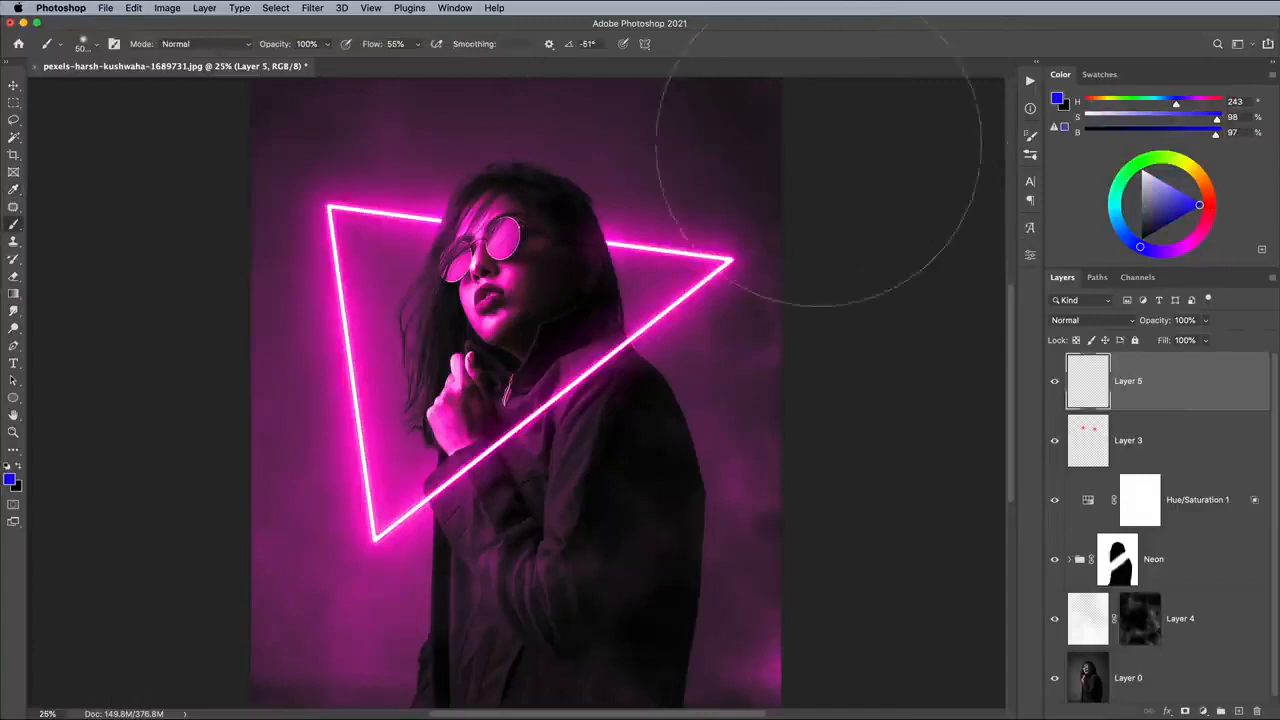
pyautogui.press('super+minus')
pyautogui.moveTo(657, 150); pyautogui.dragTo(671, 543)
pyautogui.moveTo(412, 570)
pyautogui.mouseDown()
pyautogui.moveTo(680, 425)
pyautogui.moveTo(694, 430)
pyautogui.mouseUp()
# Blend the blue paint layer with Soft Light and adjust its opacity.
pyautogui.click(1083, 320)
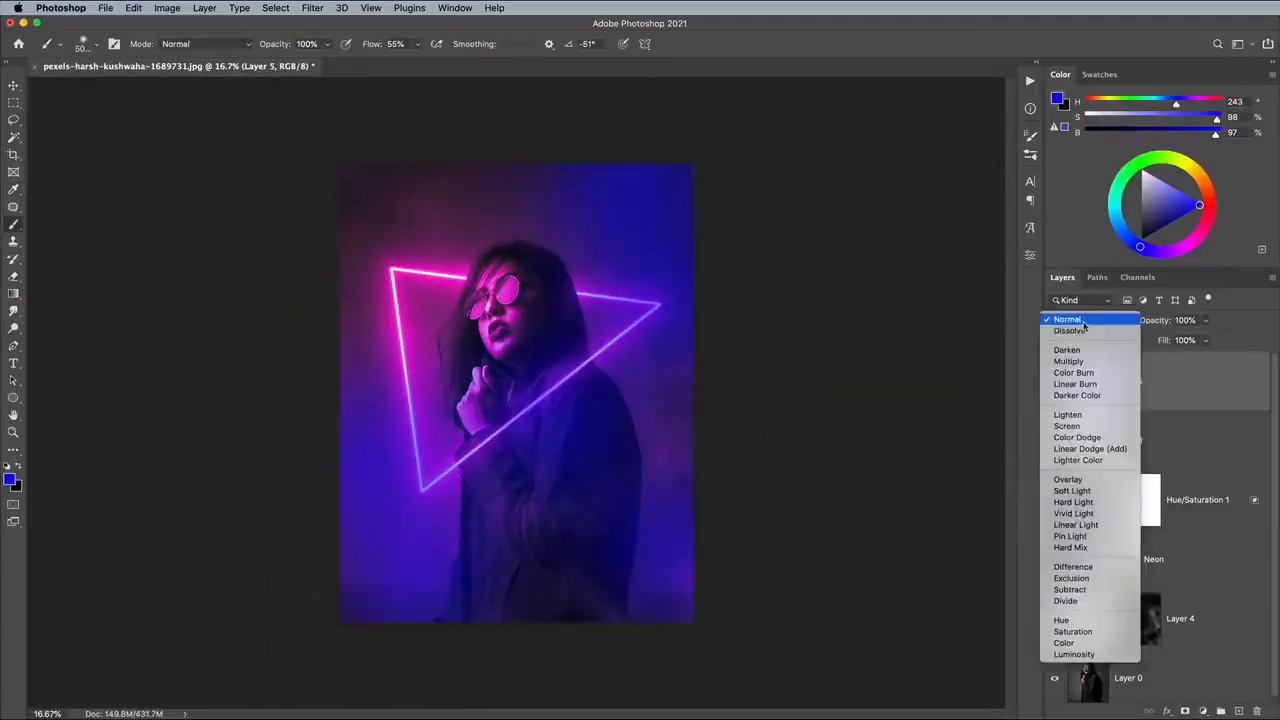
pyautogui.click(1071, 491)
pyautogui.moveTo(1206, 320)
pyautogui.mouseDown()
pyautogui.moveTo(1195, 340)
pyautogui.moveTo(1166, 340)
pyautogui.mouseUp()
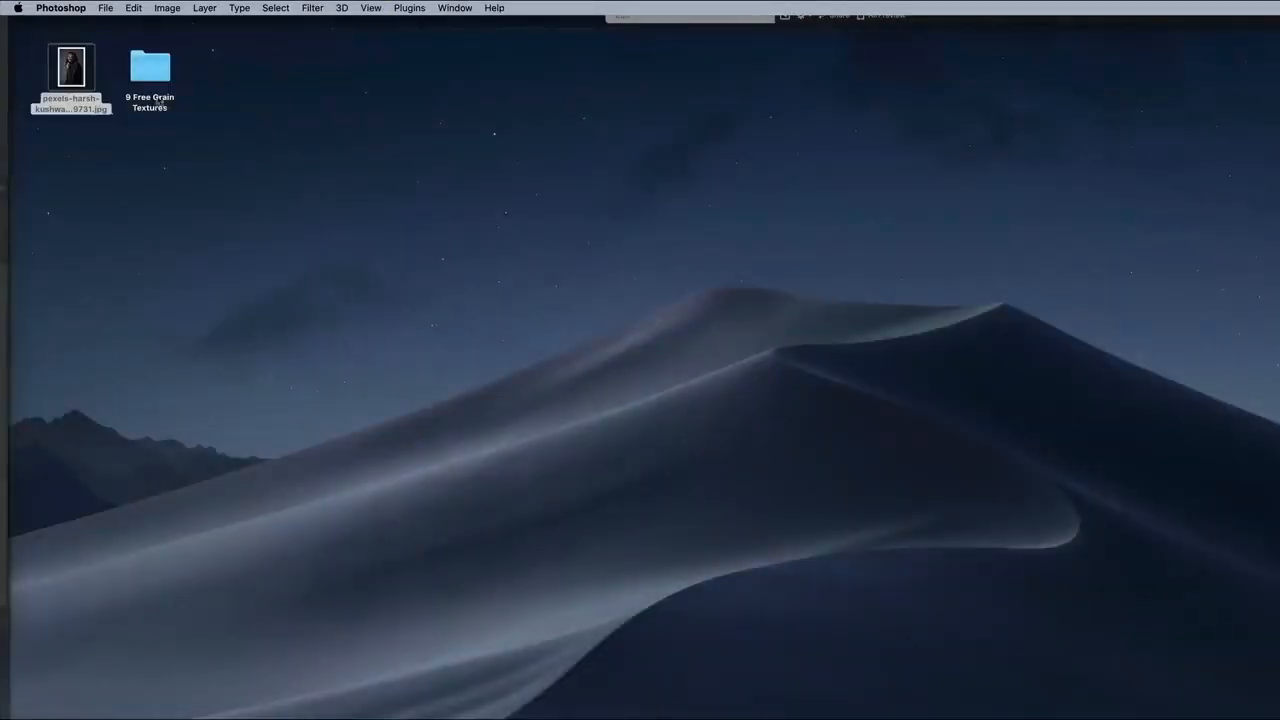
# Switch to Finder and open Grain-Texture-08.png from the PNG folder of 9 Free Grain Textures in Photoshop.
pyautogui.doubleClick(159, 101)
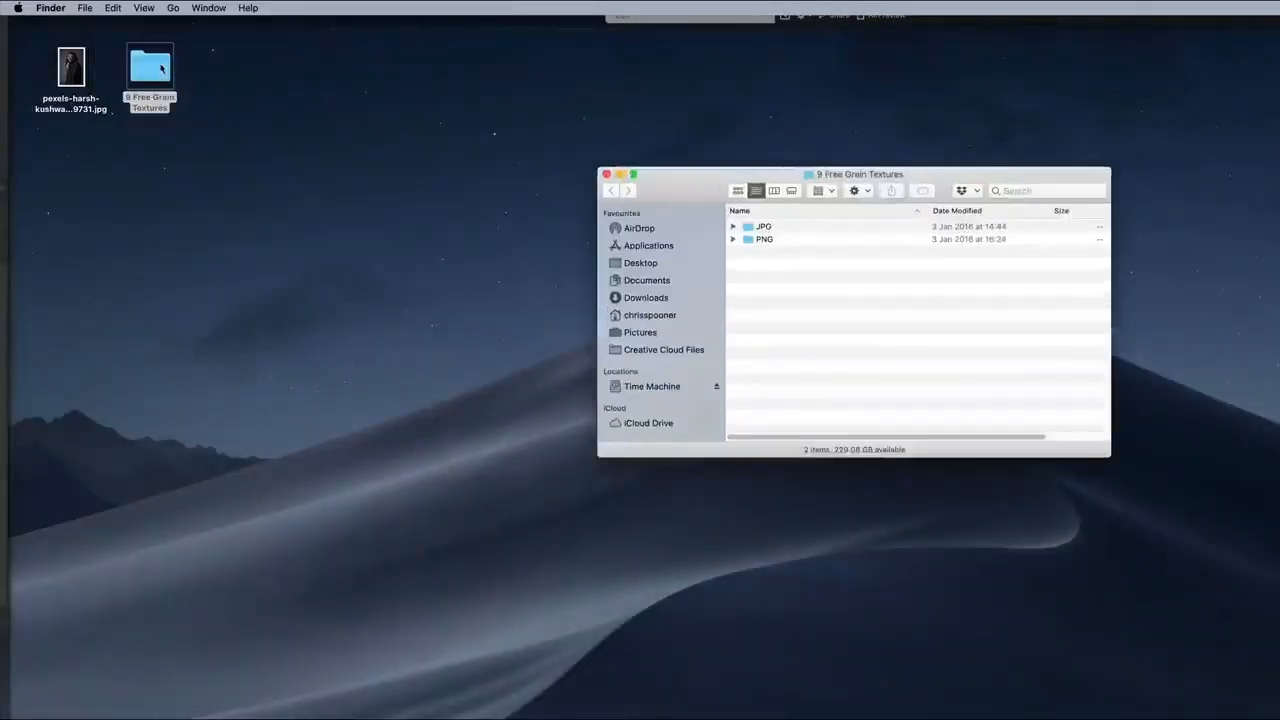
pyautogui.doubleClick(764, 240)
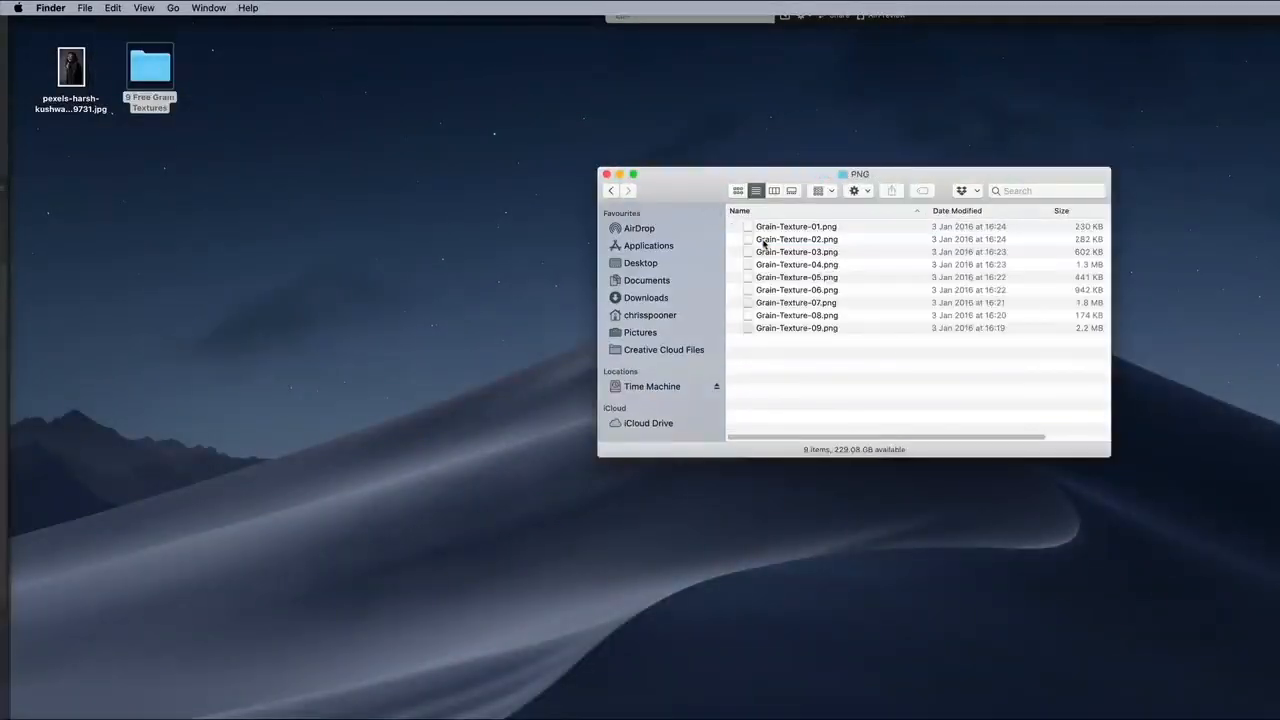
pyautogui.rightClick(801, 313)
pyautogui.moveTo(843, 333)
pyautogui.click(1013, 371)
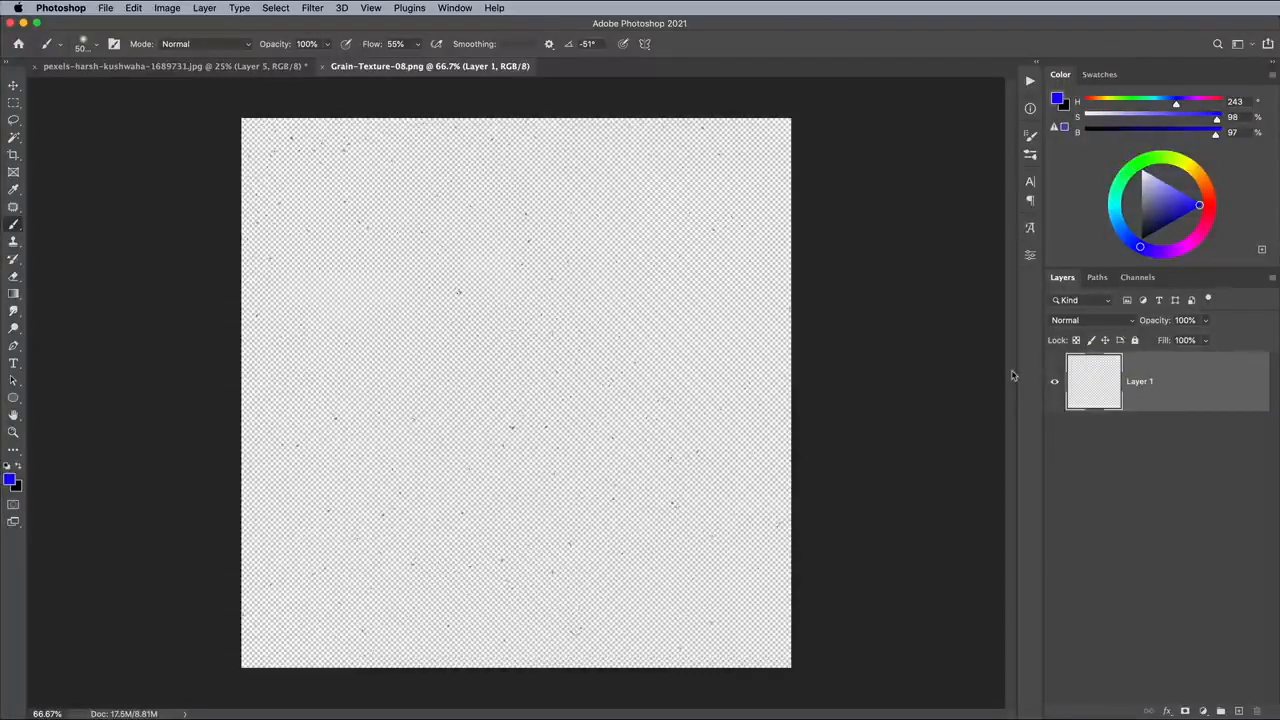
# Copy the whole grain texture into the portrait document, invert it, and stretch it to cover the full canvas.
pyautogui.press('super+a')
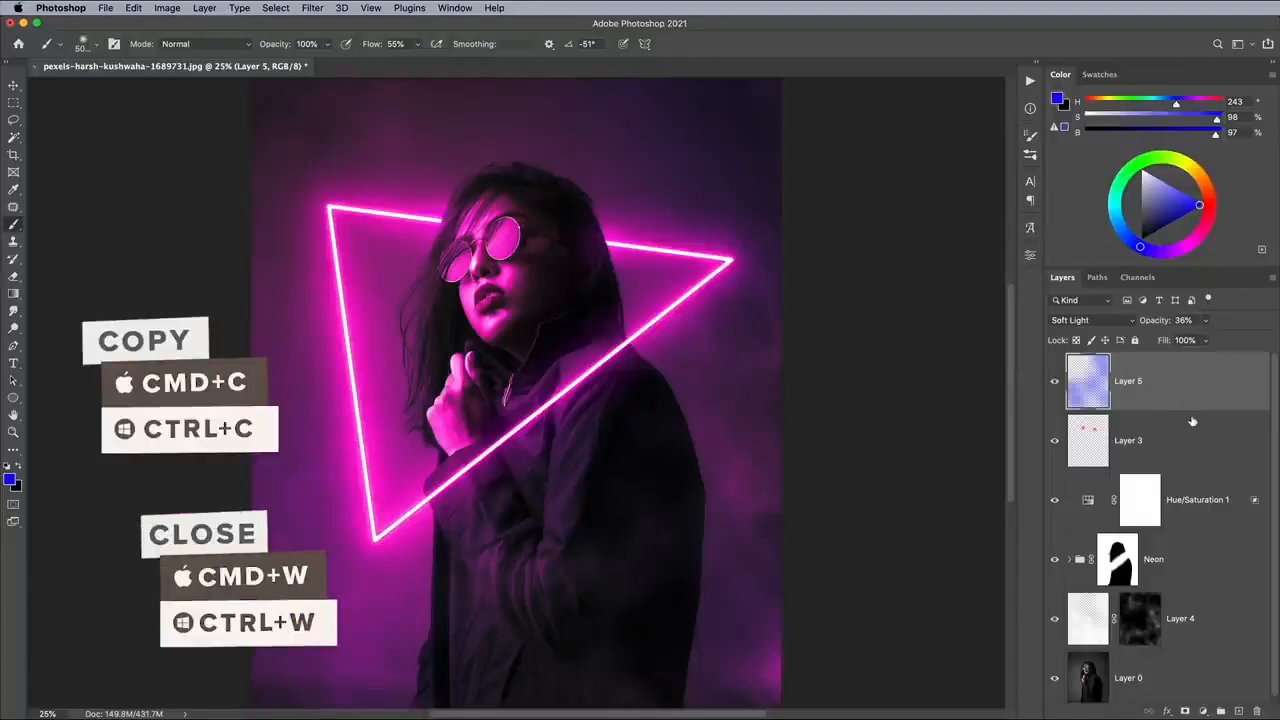
pyautogui.press('super+v')
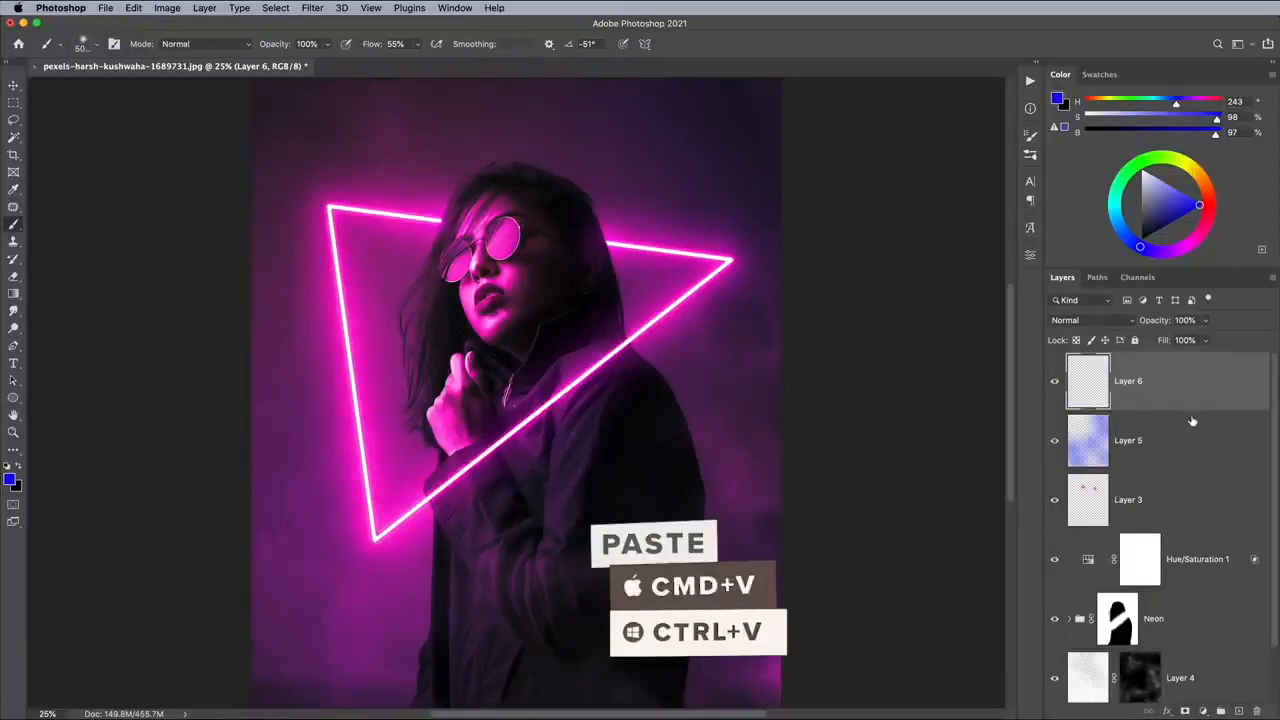
pyautogui.press('super+t')
pyautogui.press('super+minus')
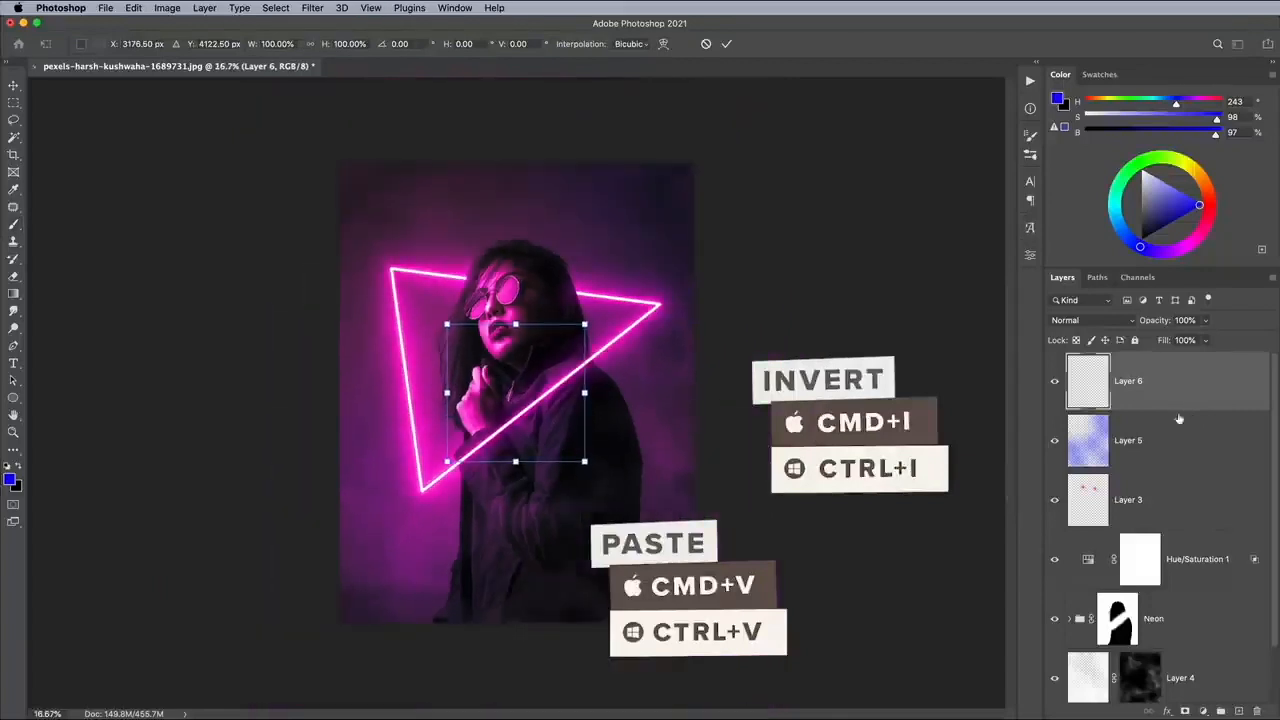
pyautogui.moveTo(444, 321); pyautogui.dragTo(337, 160)
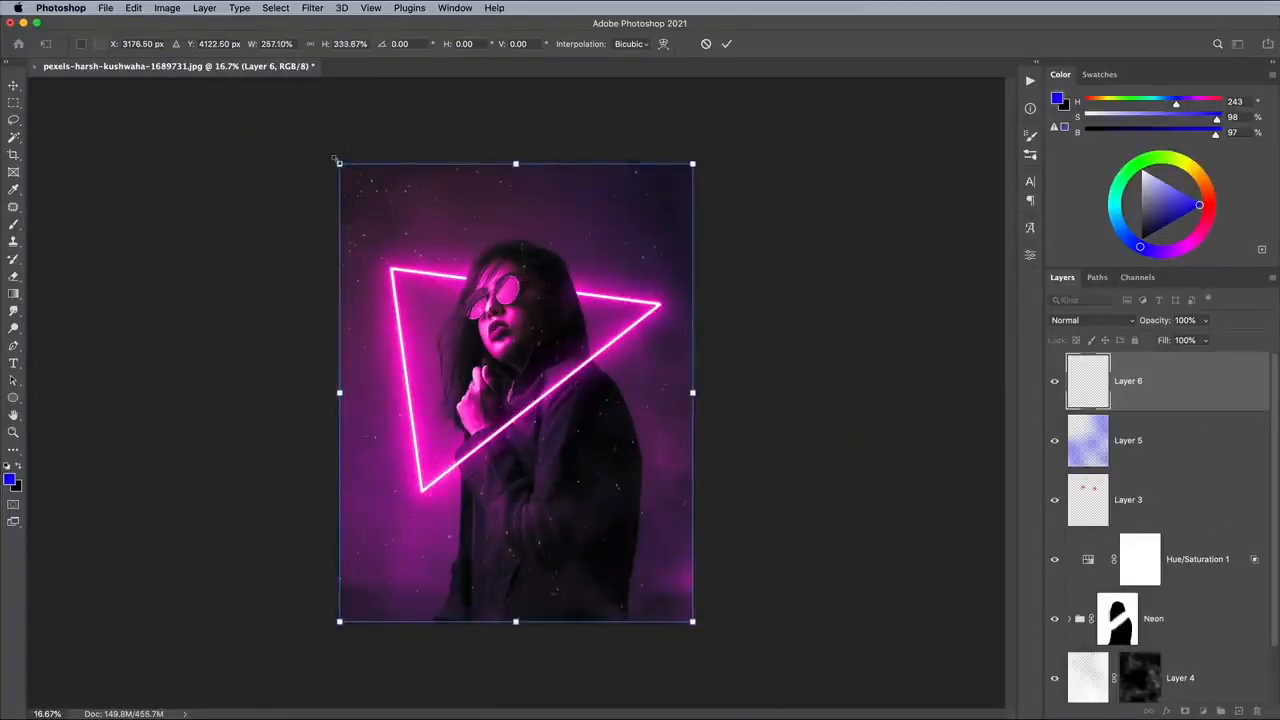
pyautogui.press('Return')
pyautogui.press('b')
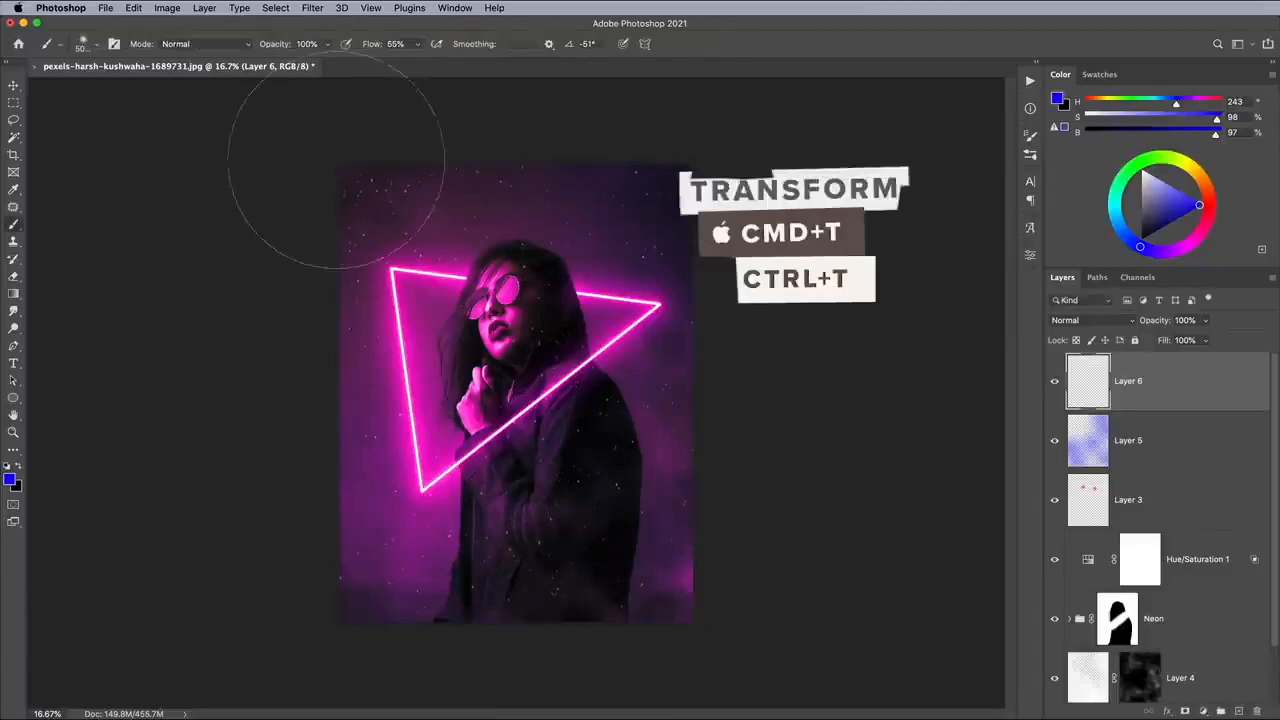
# Blend the grain layer with Color Dodge and lower its fill to 53%.
pyautogui.click(1097, 318)
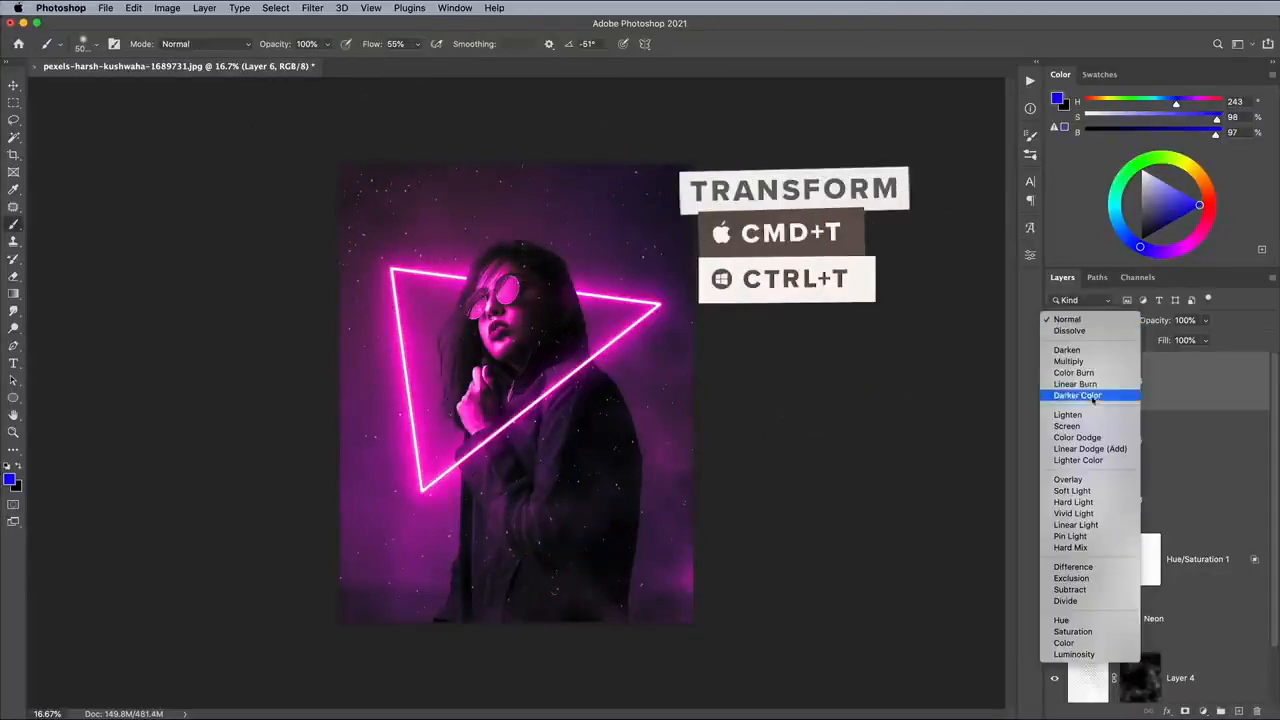
pyautogui.click(1087, 438)
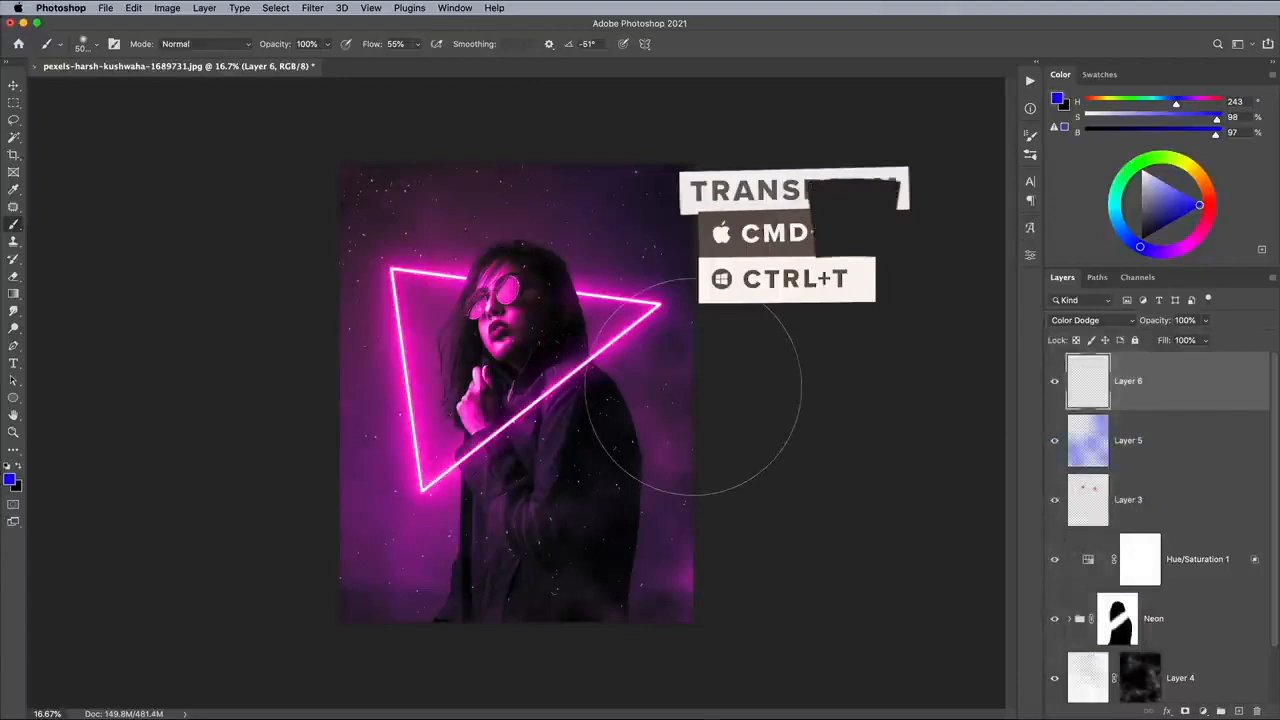
pyautogui.press('super+plus')
pyautogui.press('super+plus')
pyautogui.moveTo(1205, 340); pyautogui.dragTo(1177, 360)
# Soften the grain layer with a Gaussian Blur of 6.4 pixels radius.
pyautogui.click(312, 8)
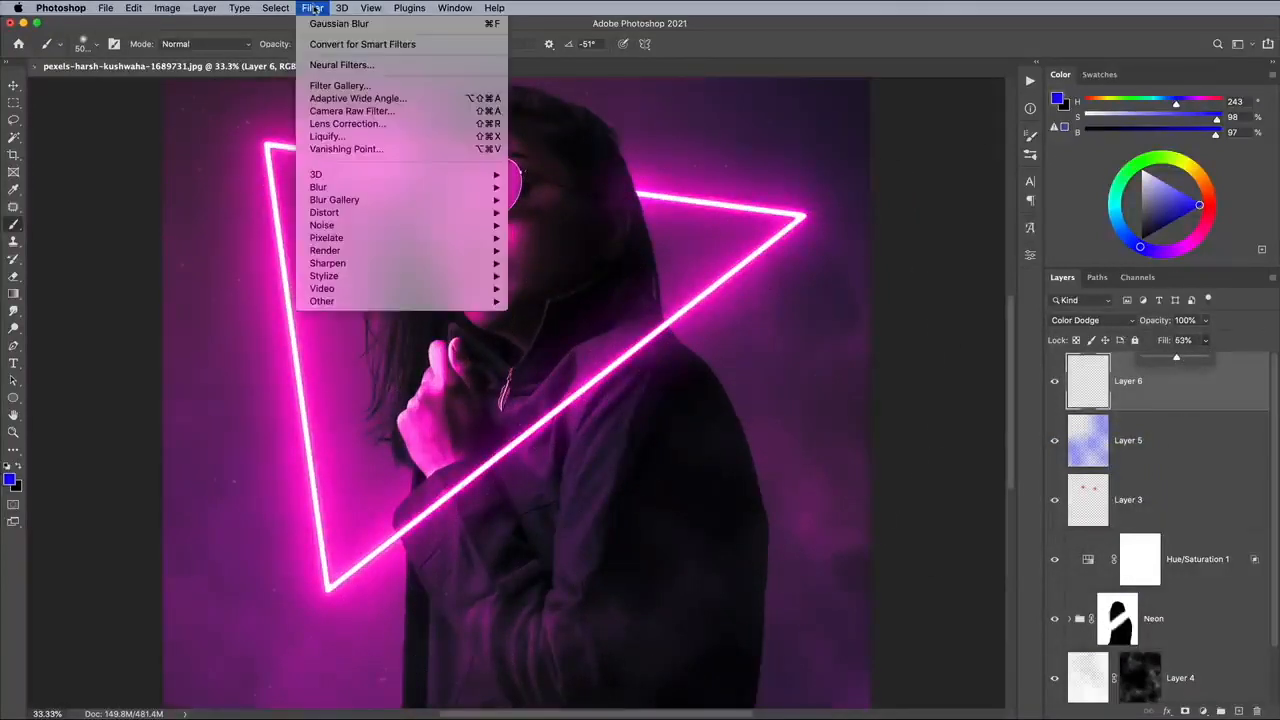
pyautogui.click(541, 238)
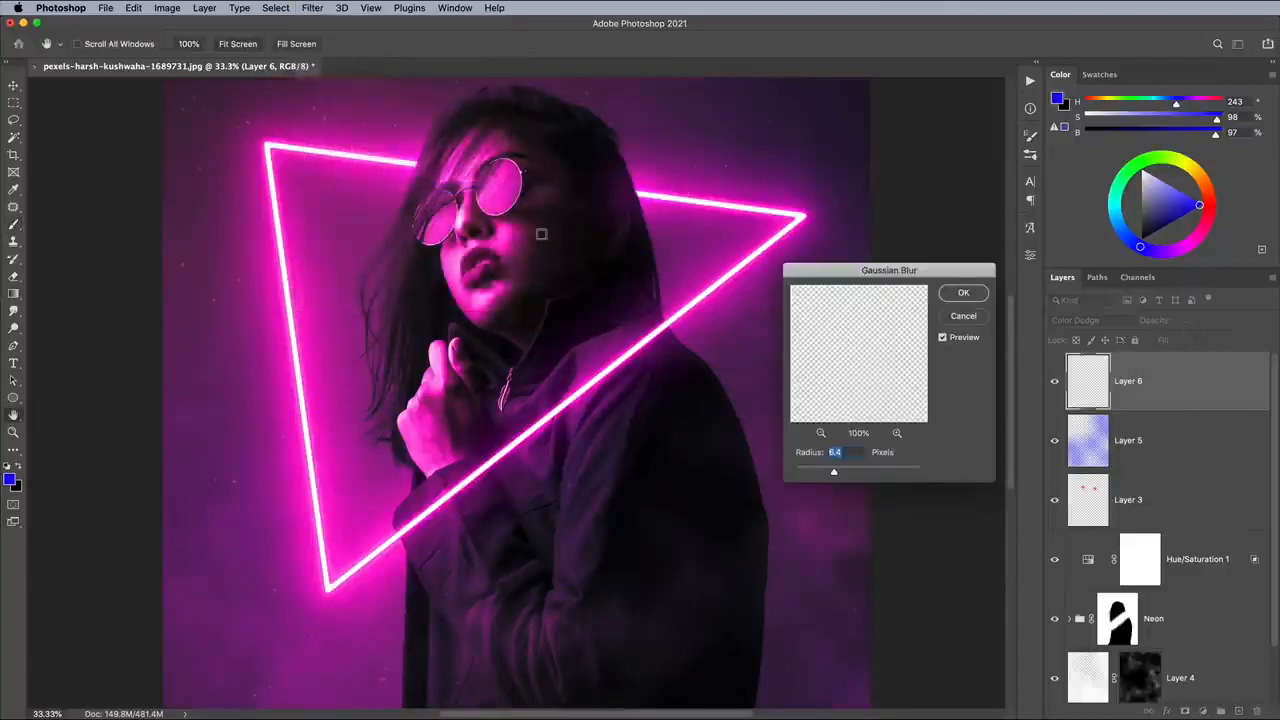
pyautogui.click(963, 293)
pyautogui.press('b')
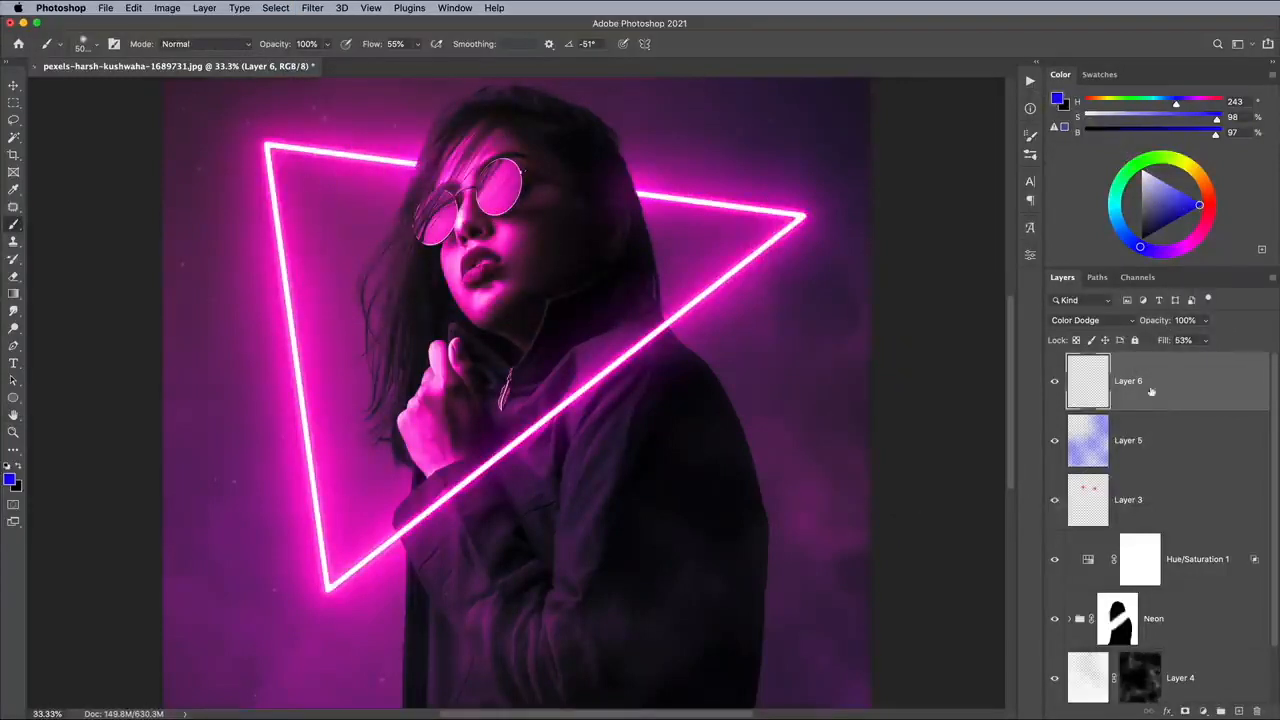
# Add a mask to the grain layer and hide grain with soft black dabs over the upper corners and the woman's torso.
pyautogui.click(1186, 711)
pyautogui.press('super+minus')
pyautogui.press('super+minus')
pyautogui.click(384, 217)
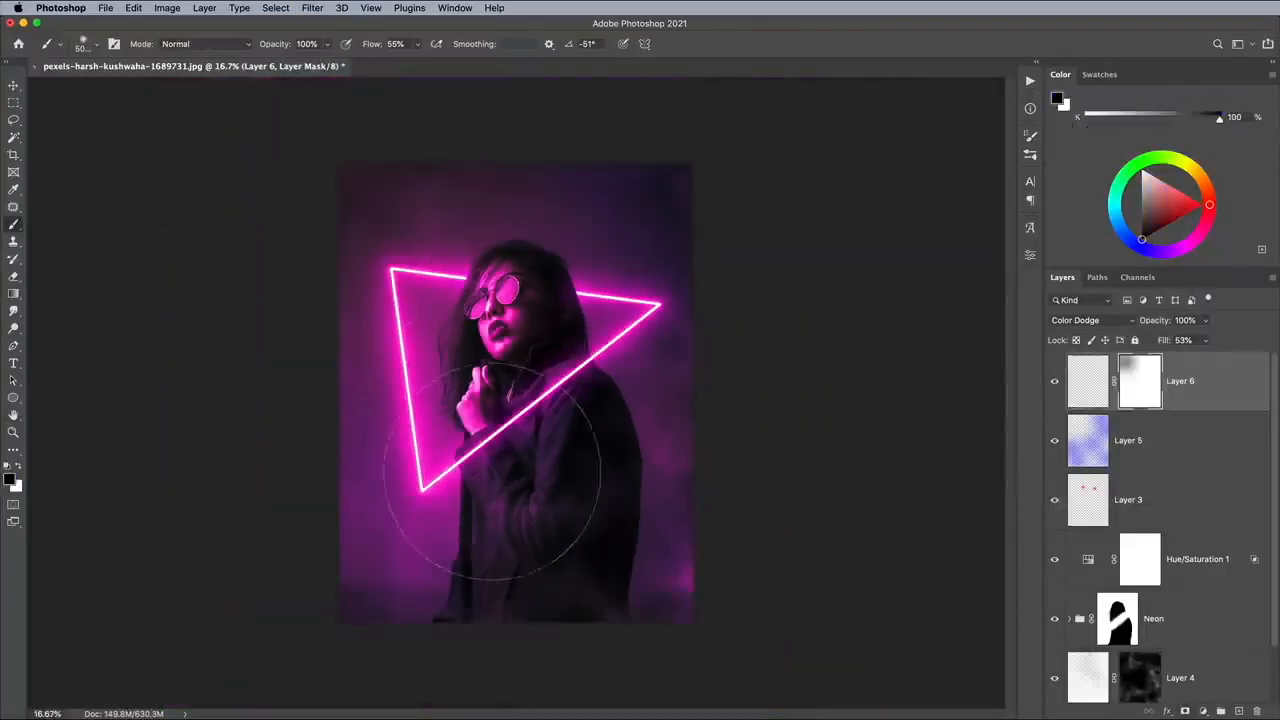
pyautogui.click(493, 477)
pyautogui.click(606, 238)
# Swap to white and dab on the grain layer's mask beside the woman's head to restore some grain there.
pyautogui.press('x')
pyautogui.click(571, 243)
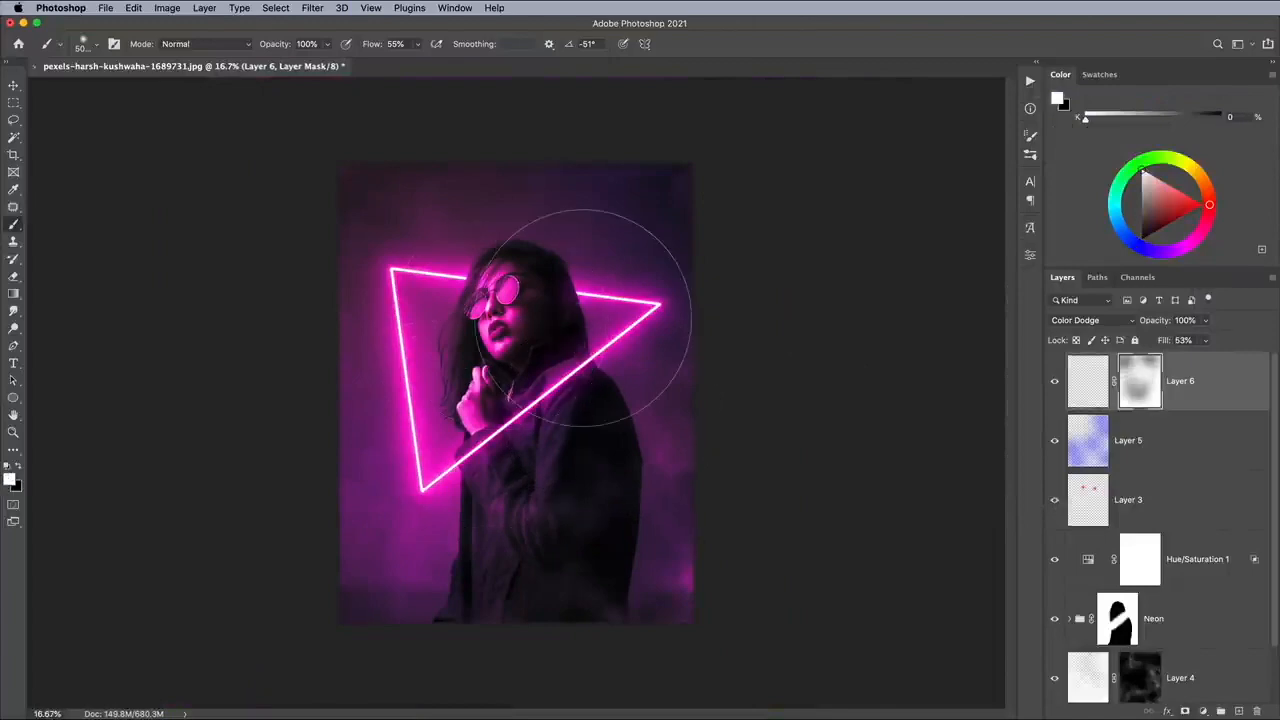
pyautogui.press('super+plus')
pyautogui.press('super+plus')
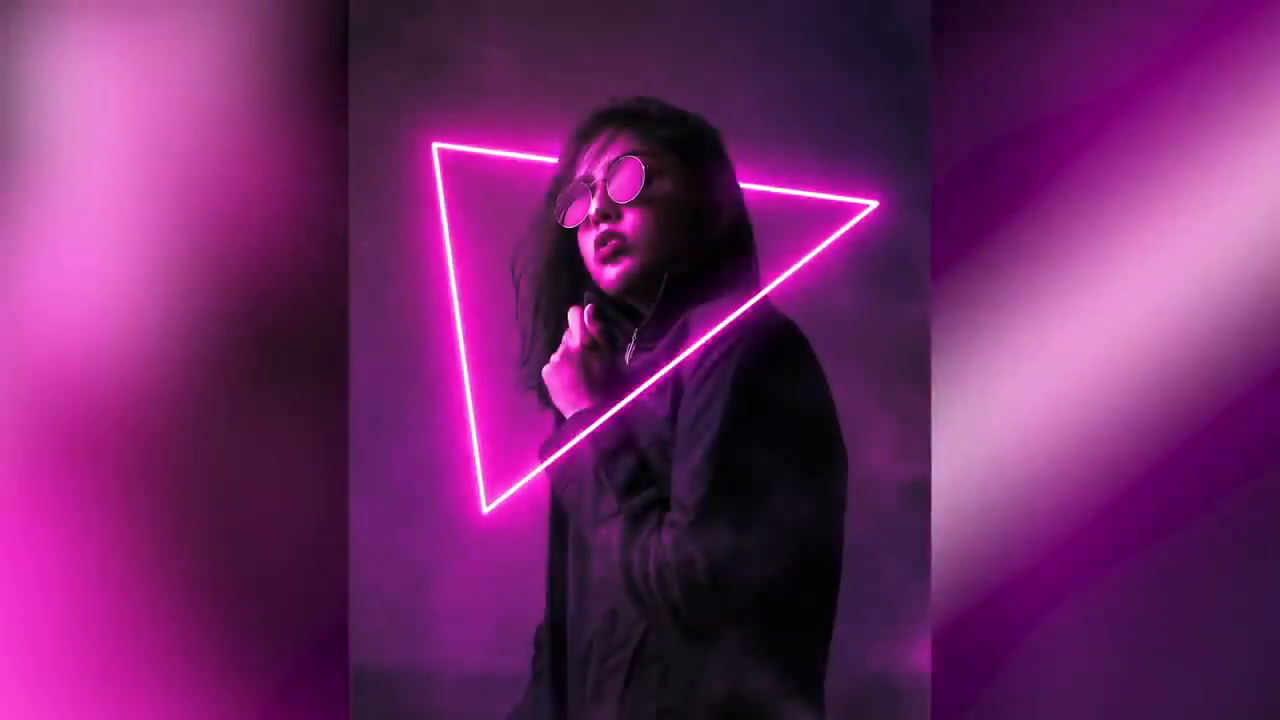